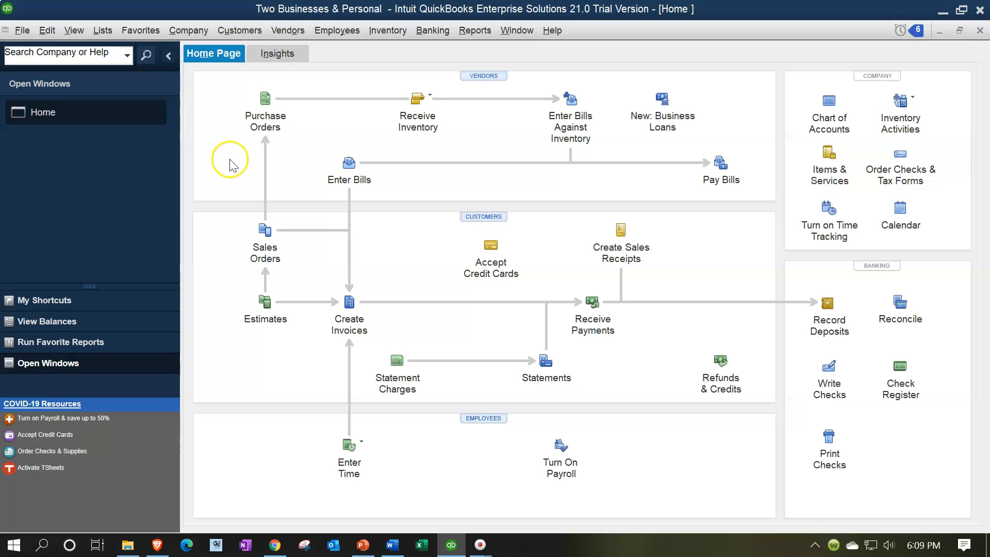
Review the company preferences for Items & Inventory, including the purchase order and inventory settings, and close them without changes
left_click(47, 31)
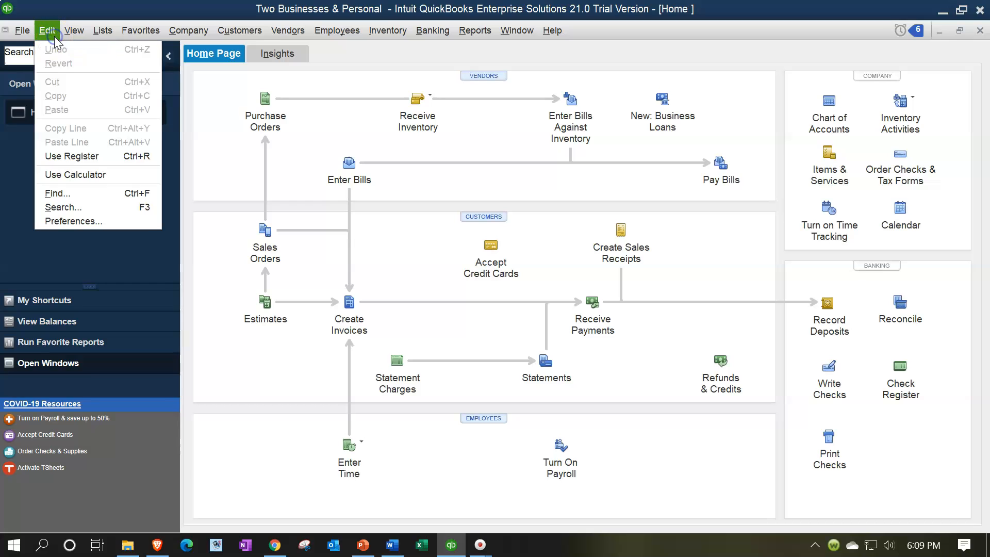
left_click(72, 222)
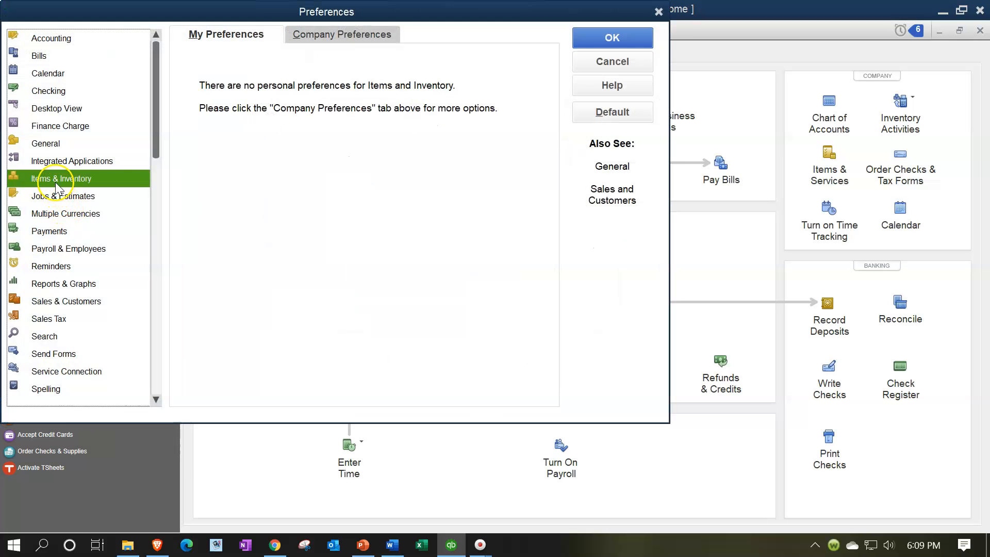
left_click(341, 36)
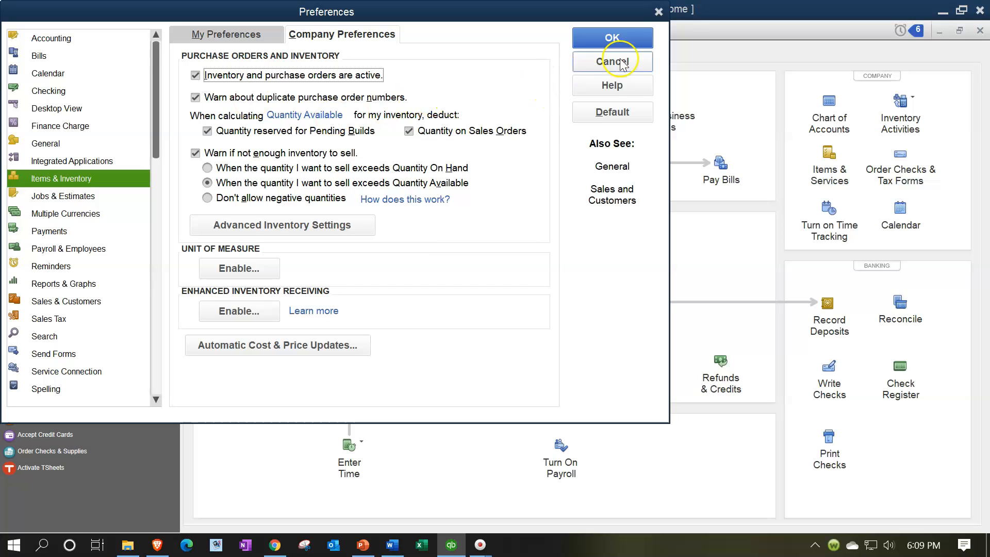
left_click(658, 12)
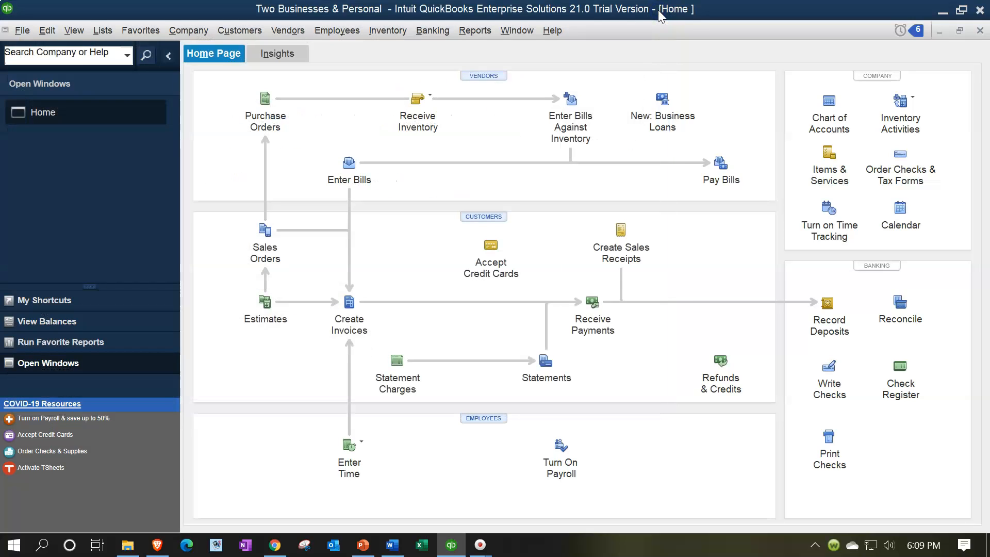
Run the Balance Sheet by Class report for 01/01/2021 through 12/31/2021 and check the Inventory Asset amounts for classes 1 B1 and 2 B2
left_click(486, 39)
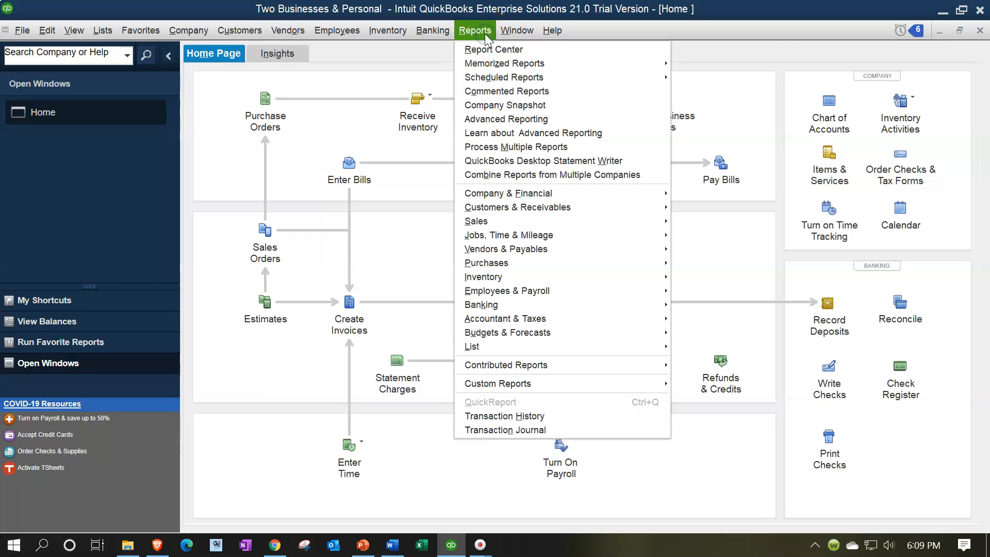
mouse_move(634, 194)
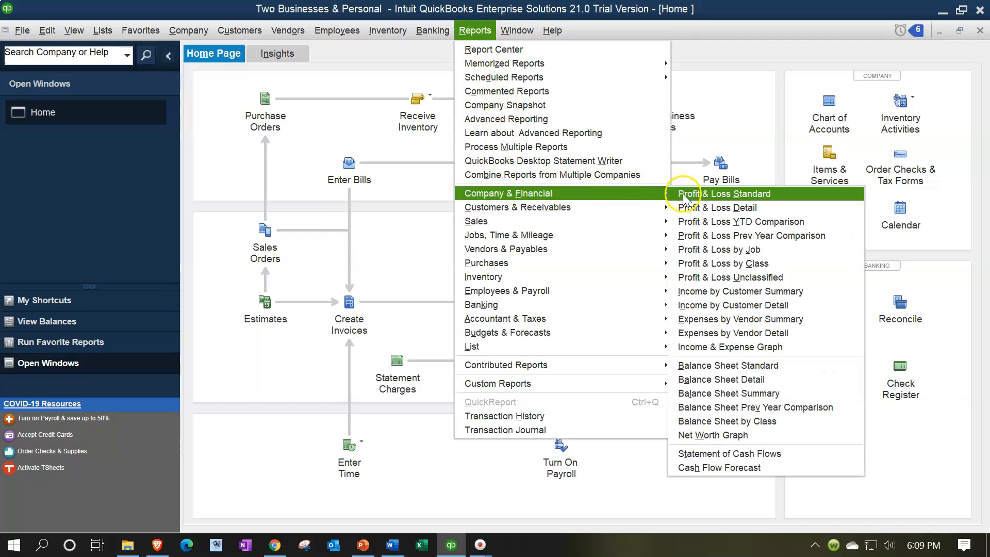
left_click(733, 427)
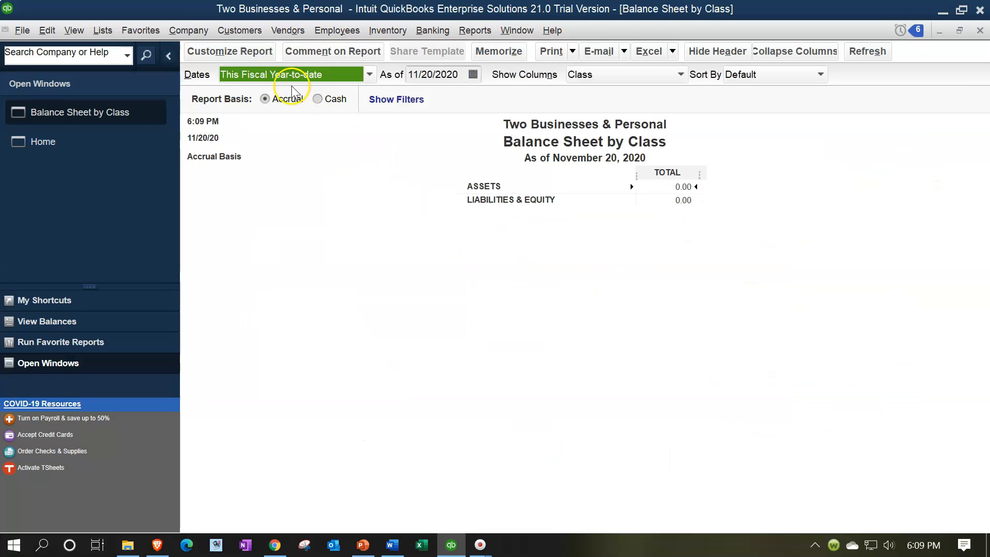
left_click(234, 53)
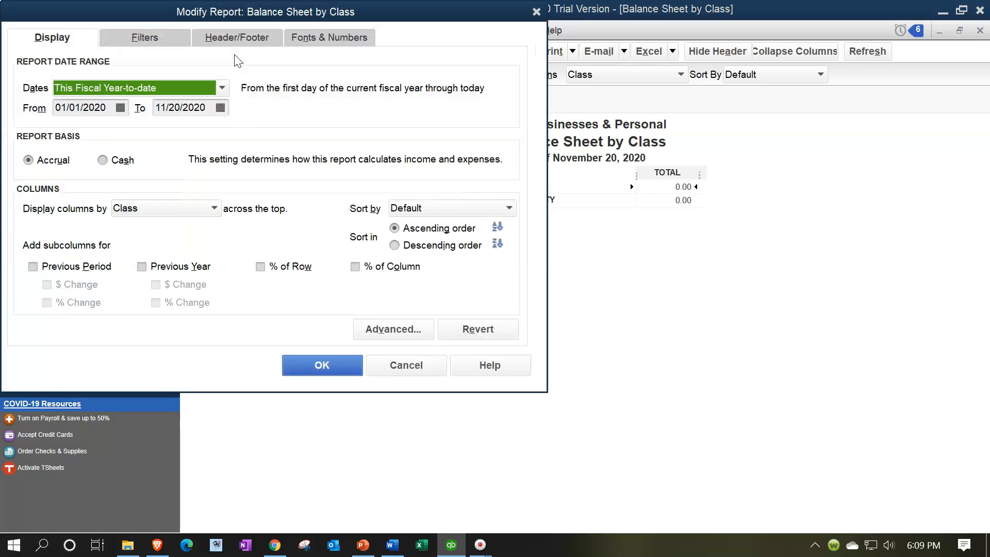
type("01/01/2021")
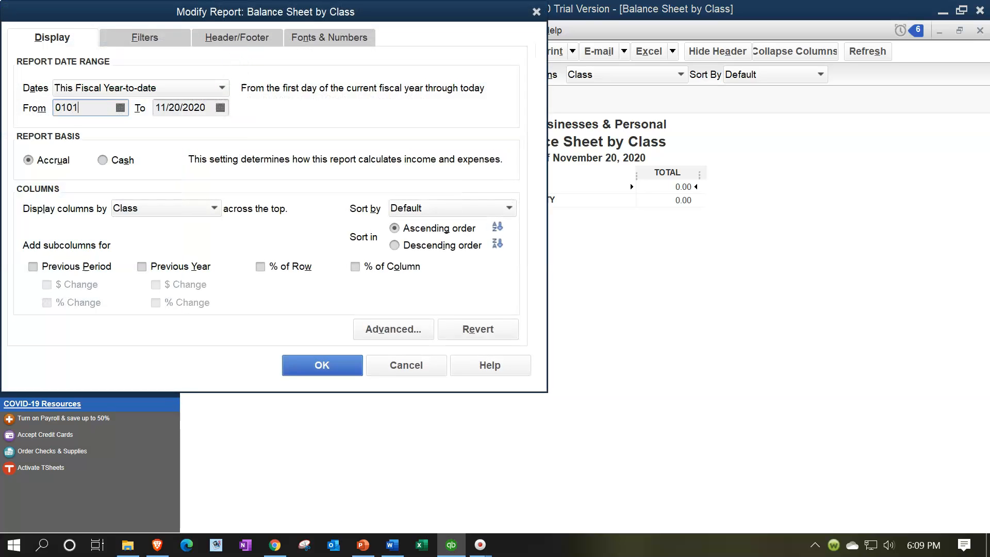
key("Tab")
type("12/31/2021")
key("Tab")
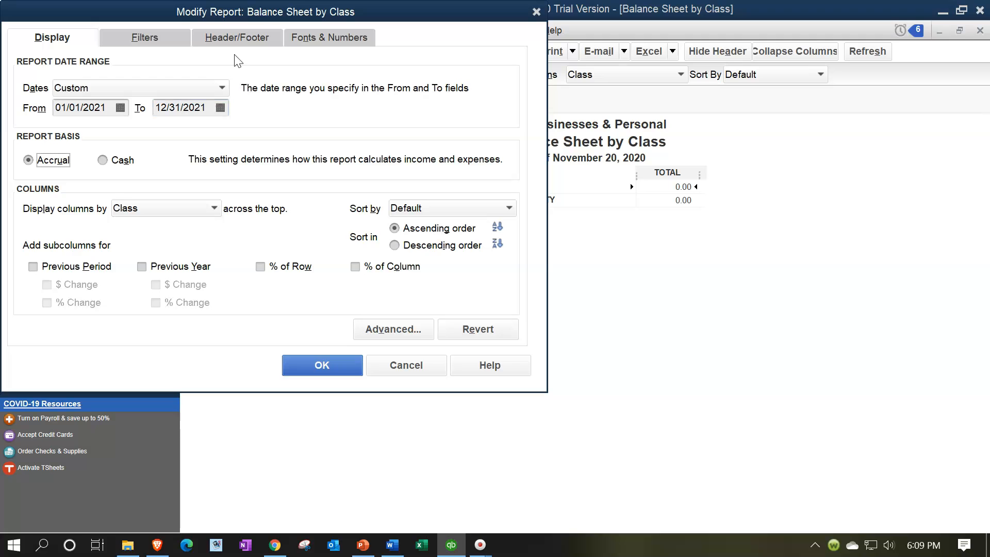
left_click(317, 369)
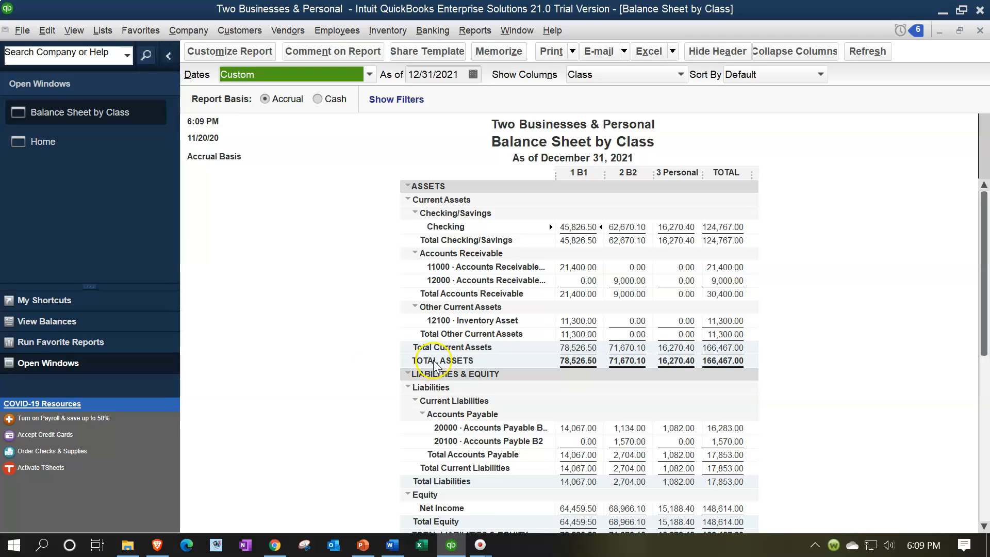
left_click(585, 317)
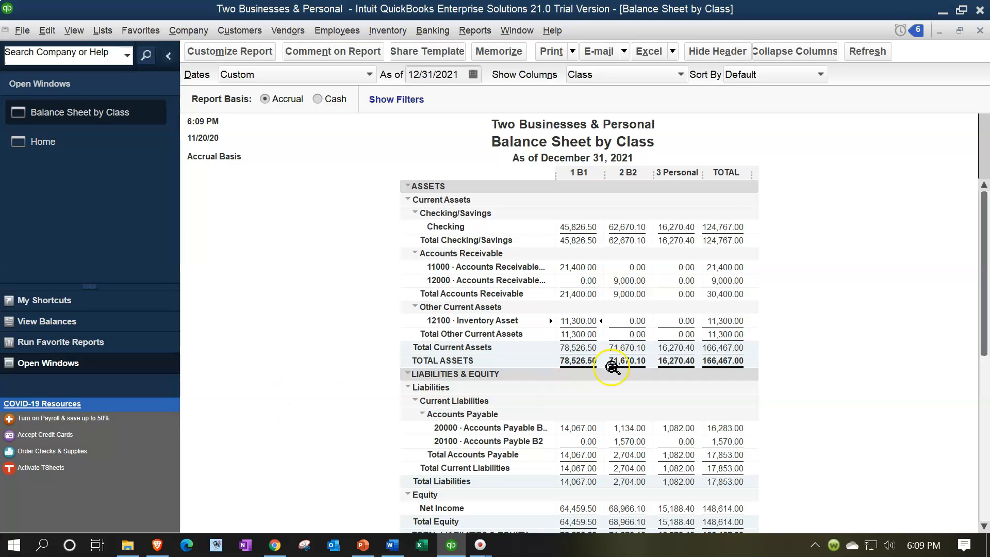
left_click(637, 328)
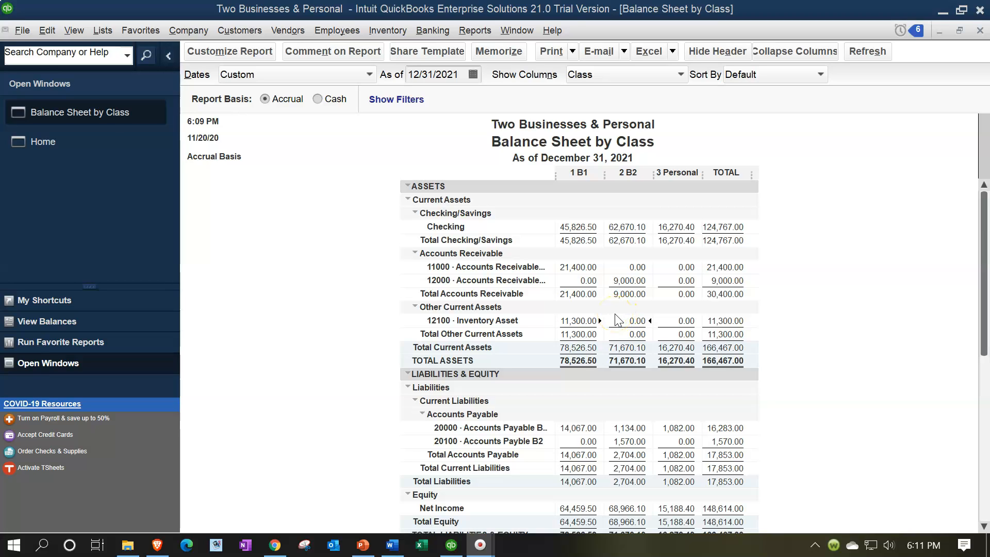
Run the Inventory Valuation Summary report with a date range of 01/01/2021 through 12/31/2021
left_click(468, 35)
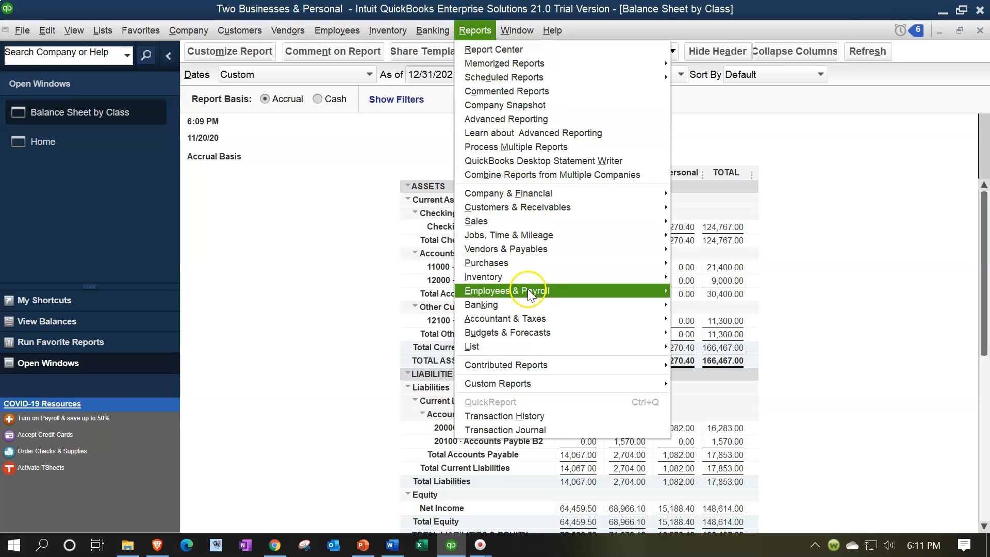
mouse_move(665, 265)
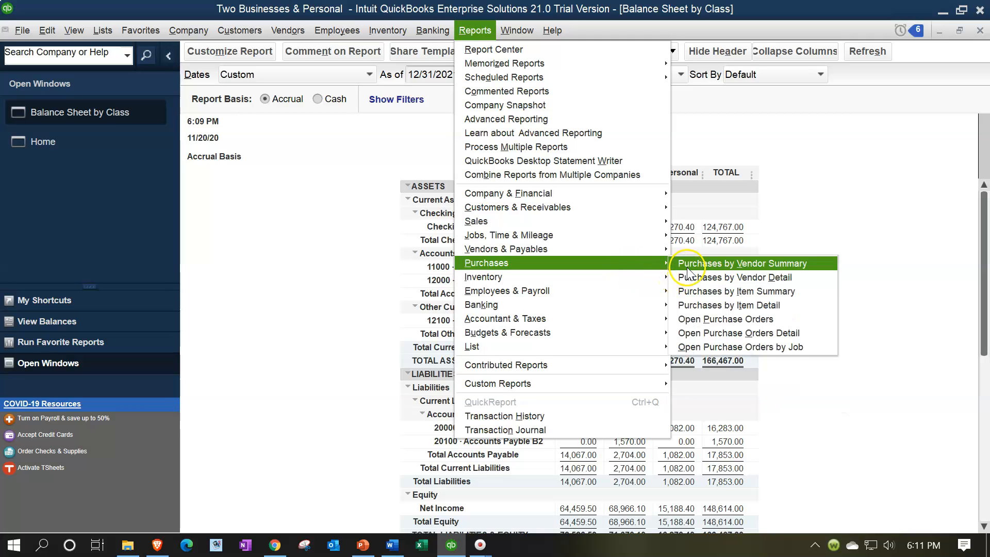
mouse_move(639, 277)
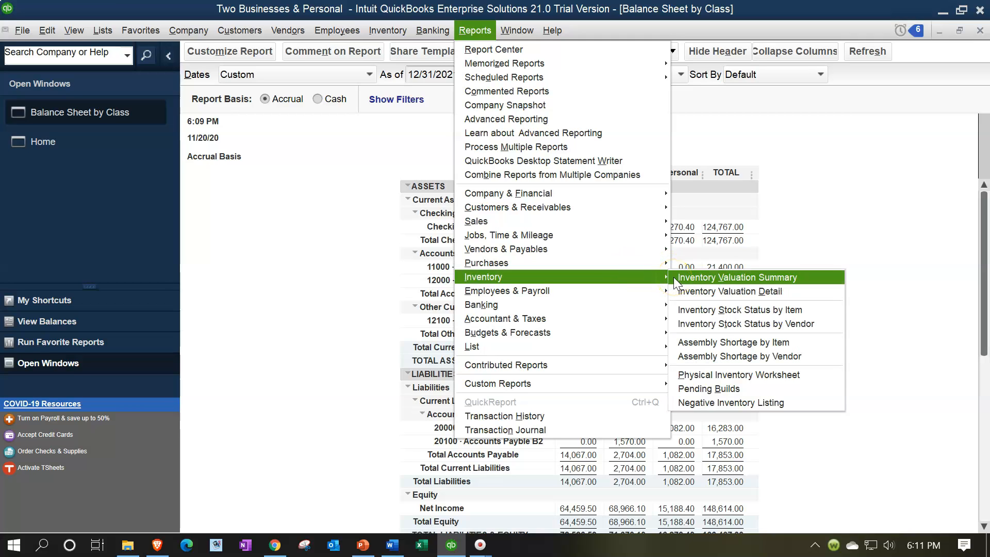
left_click(673, 277)
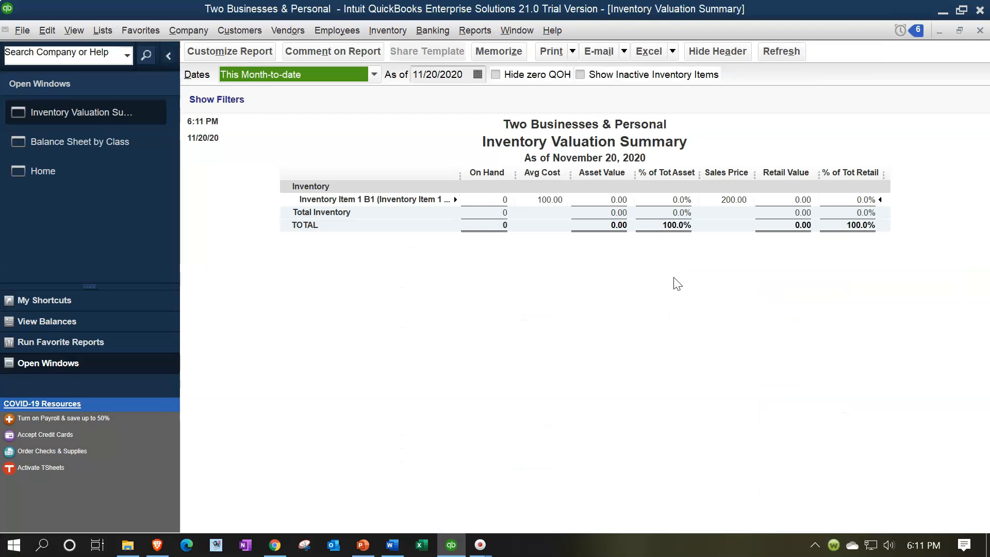
left_click(260, 51)
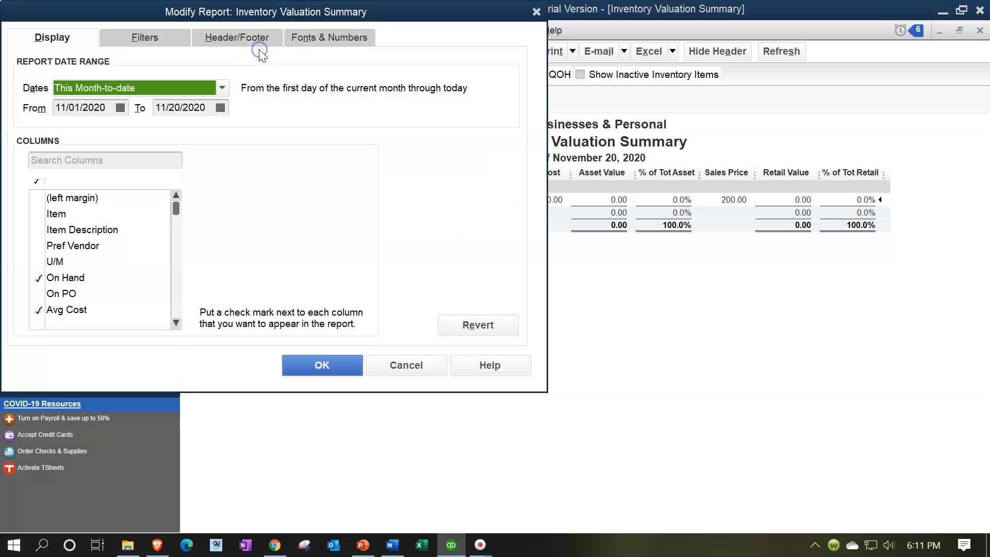
key("Tab")
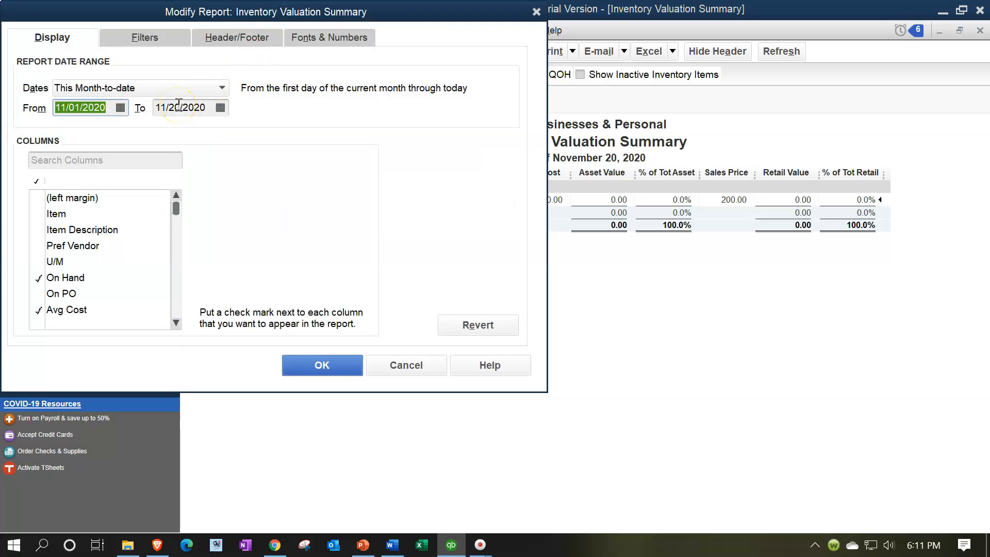
type("010121")
key("Tab")
type("12/31/2021")
key("Tab")
left_click(336, 373)
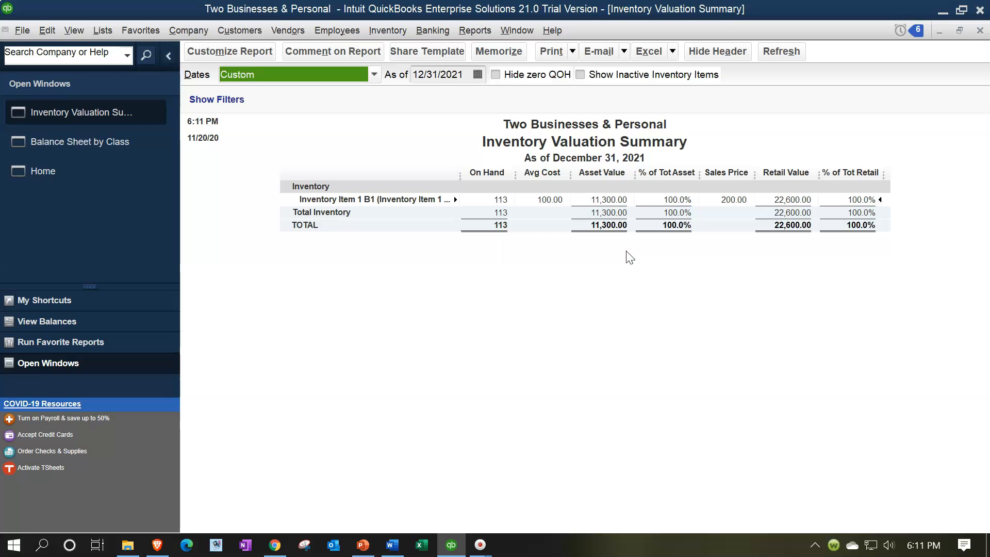
Examine the Account and Class filter choices available for the Inventory Valuation Summary, and close the report settings without changes
left_click(242, 59)
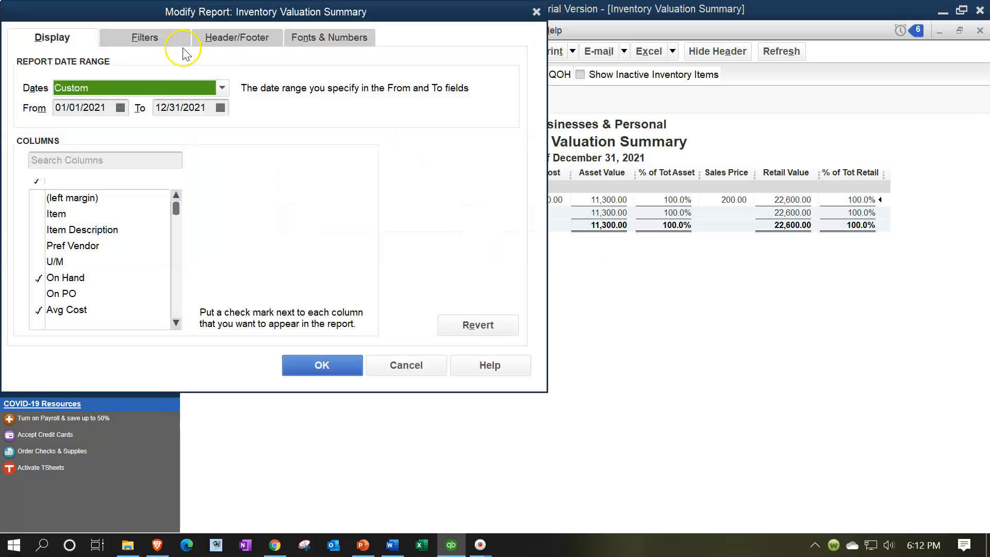
left_click(167, 44)
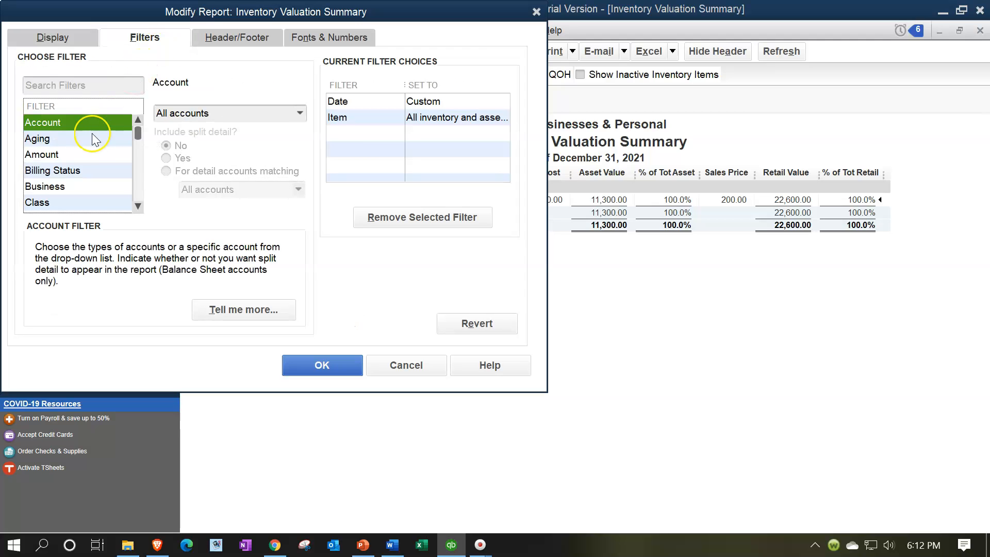
left_click(299, 113)
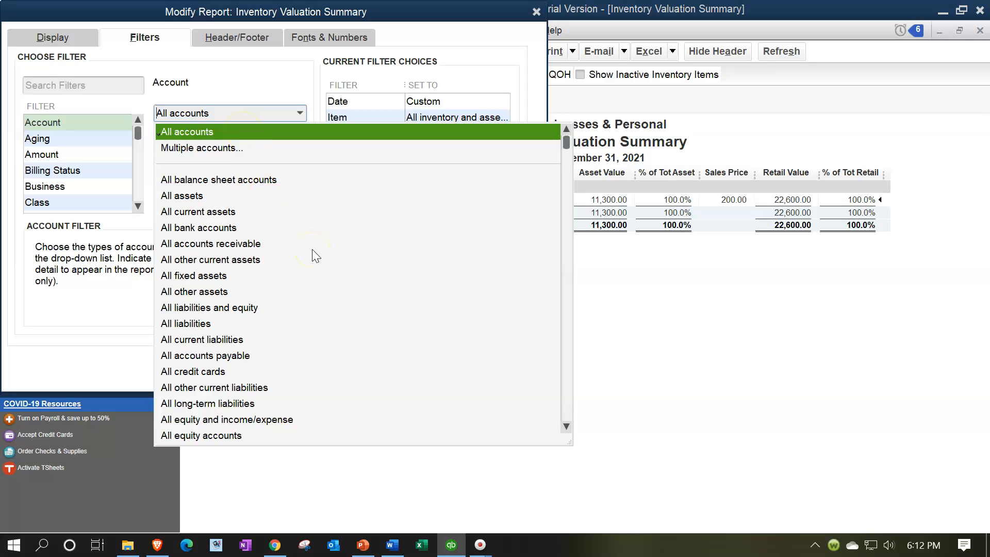
scroll(312, 250, "down", 9)
scroll(312, 253, "down", 3)
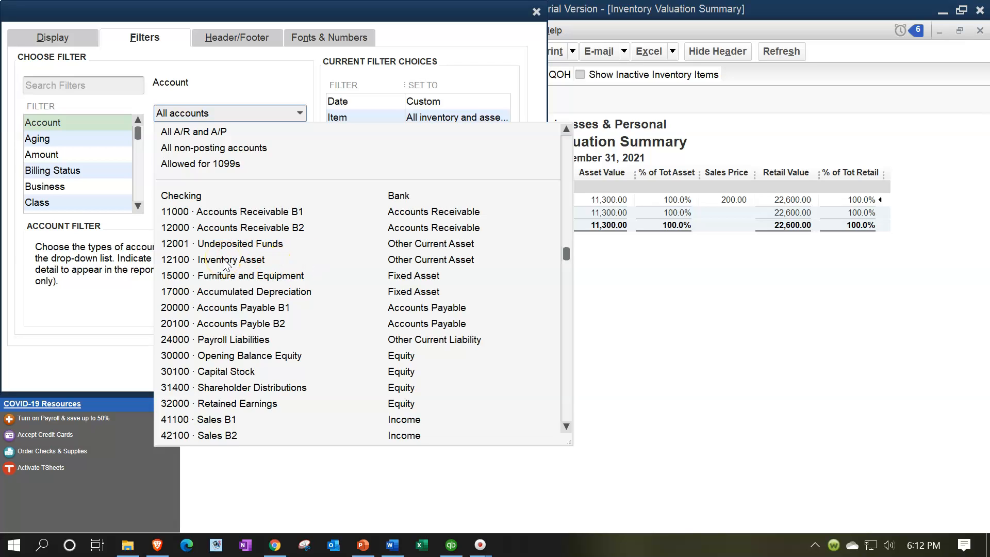
scroll(227, 266, "up", 10)
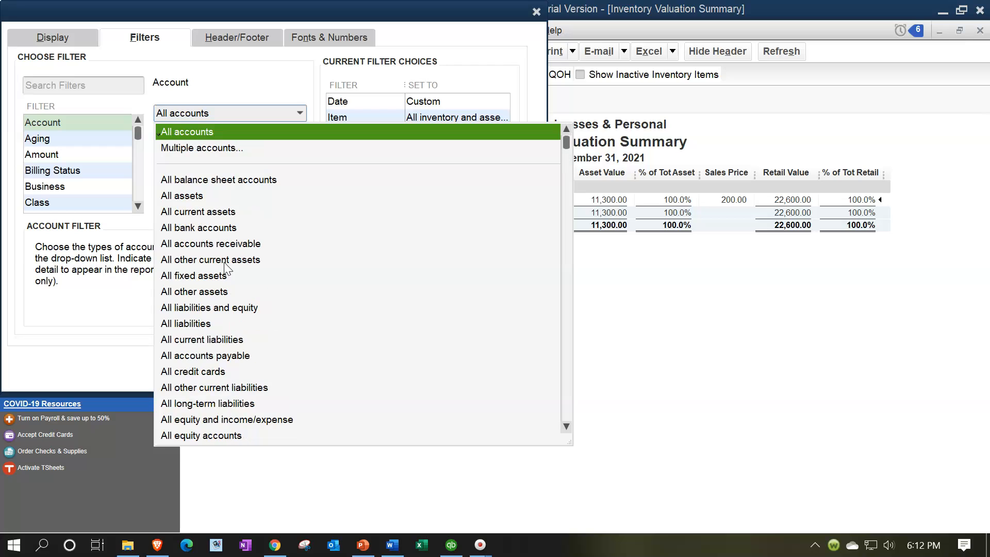
left_click(247, 80)
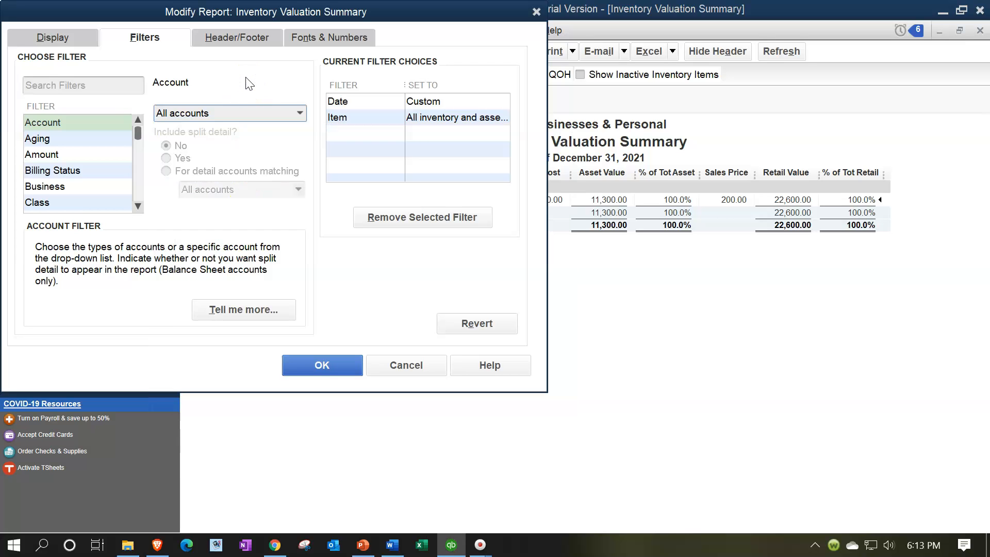
left_click(80, 204)
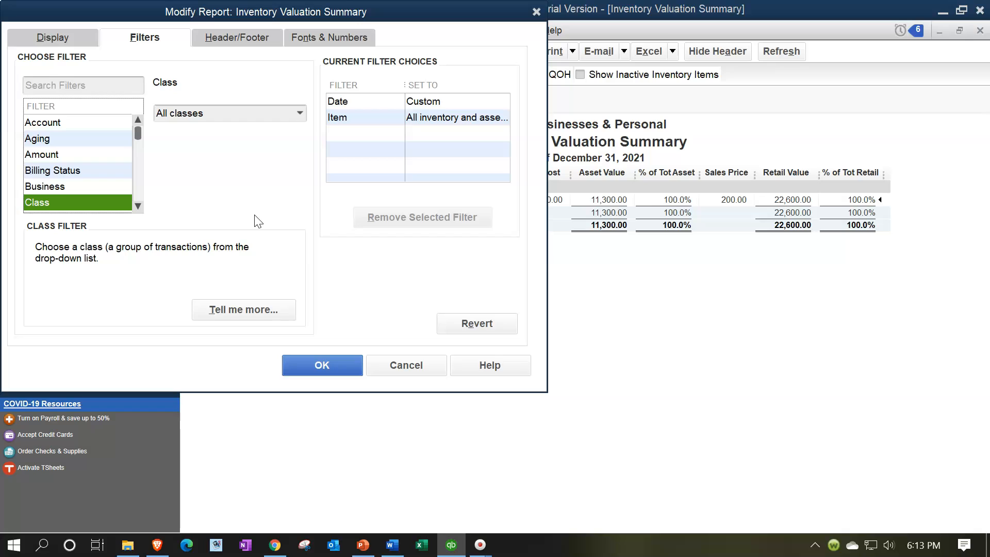
left_click(299, 115)
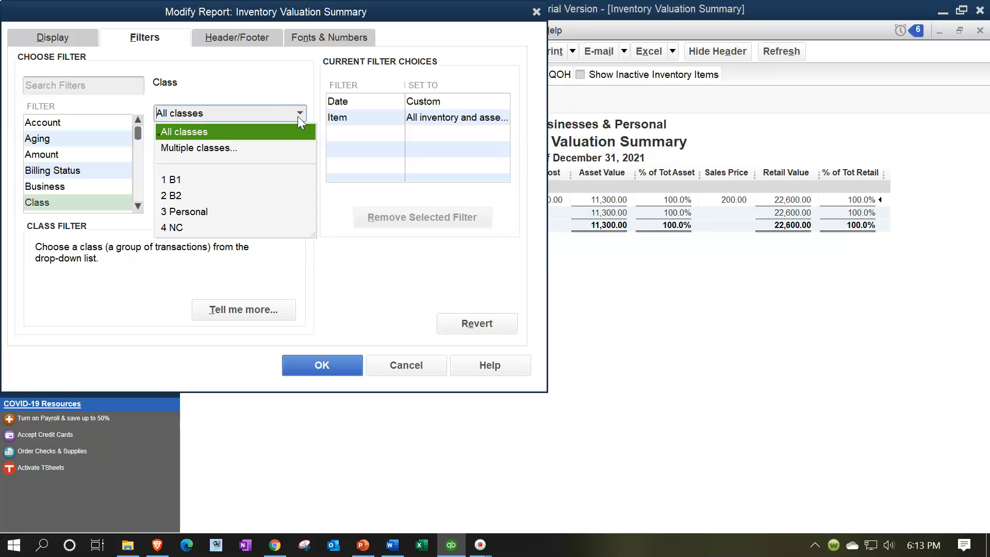
left_click(539, 11)
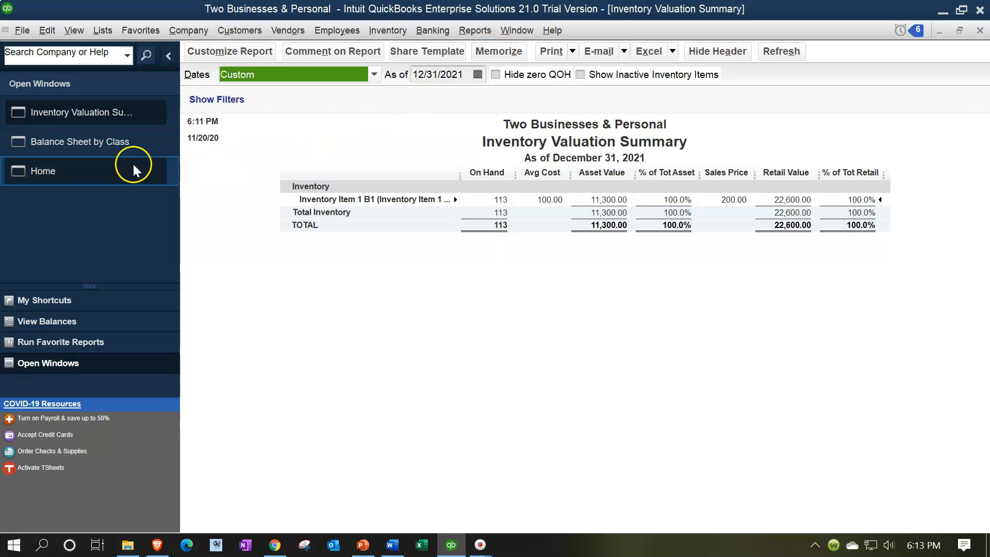
Run the Profit & Loss by Class report for 01/01/2021 through 12/31/2021 and check the Cost of Goods Sold amount for class 1 B1
left_click(473, 31)
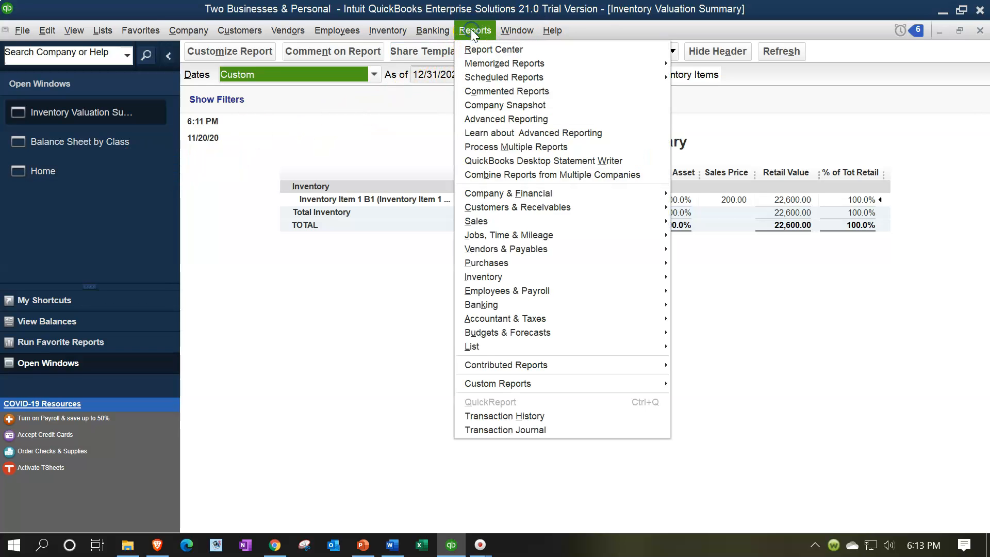
mouse_move(515, 193)
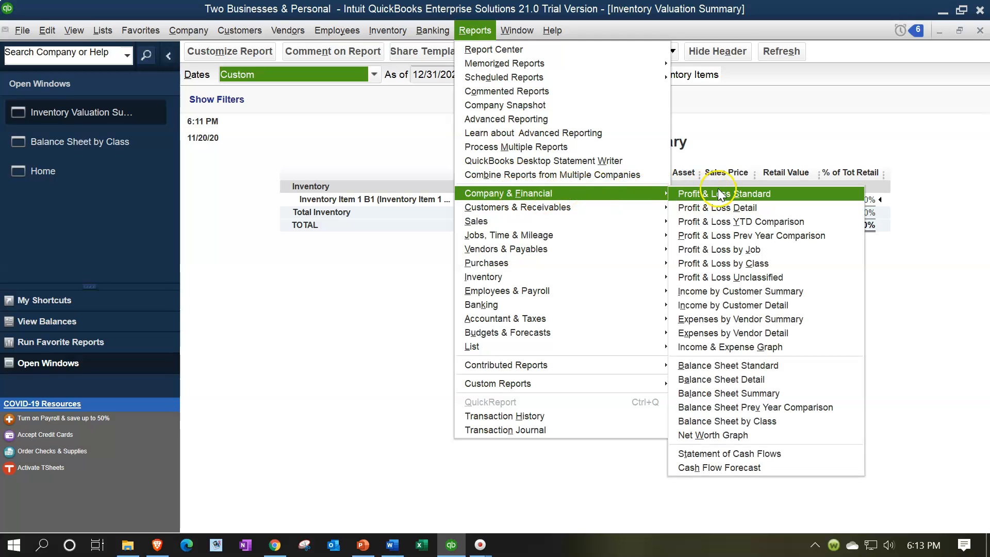
left_click(732, 263)
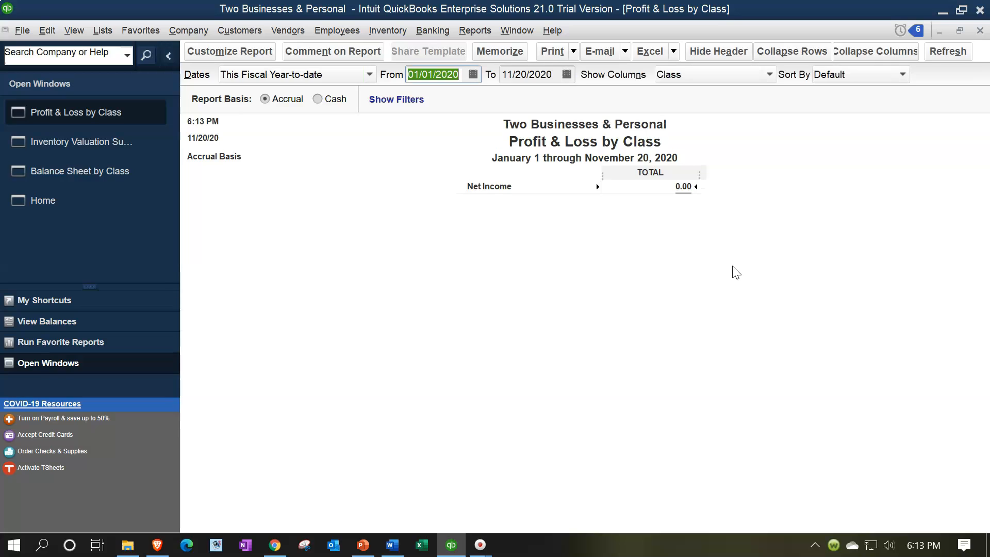
type("010121")
key("Tab")
type("12/31/2021")
key("Tab")
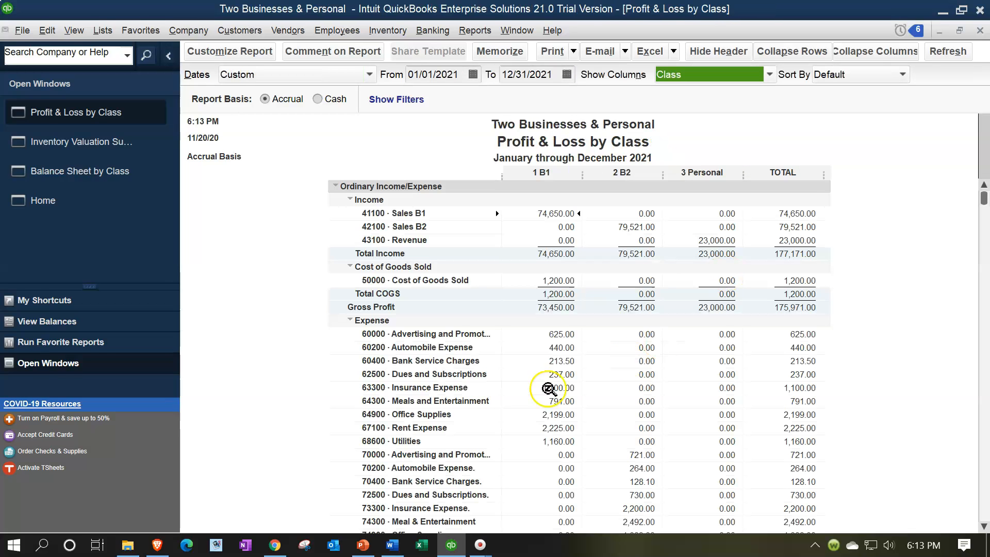
left_click(558, 281)
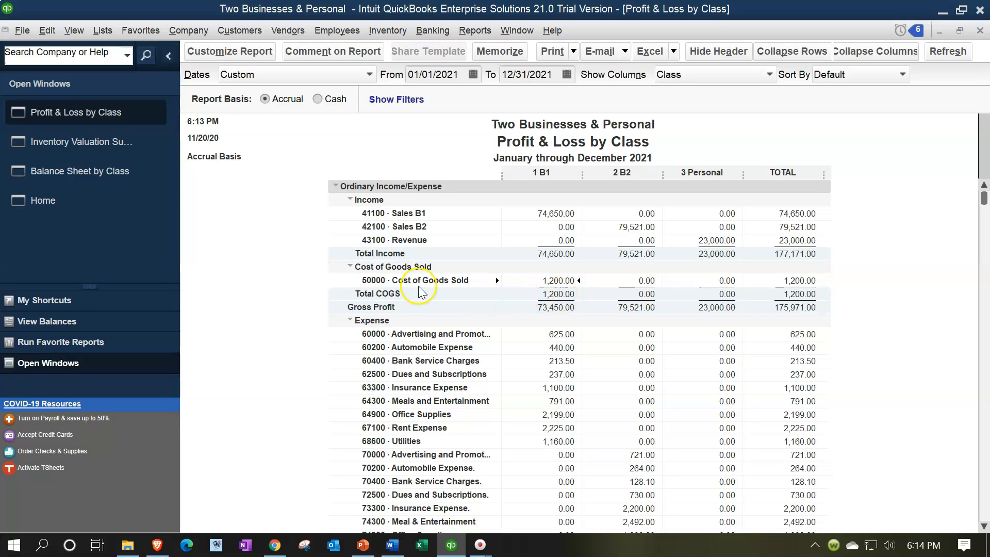
In the Chart of Accounts, rename the 12100 Inventory Asset account to Inventory Asset B1 and save it
left_click(107, 31)
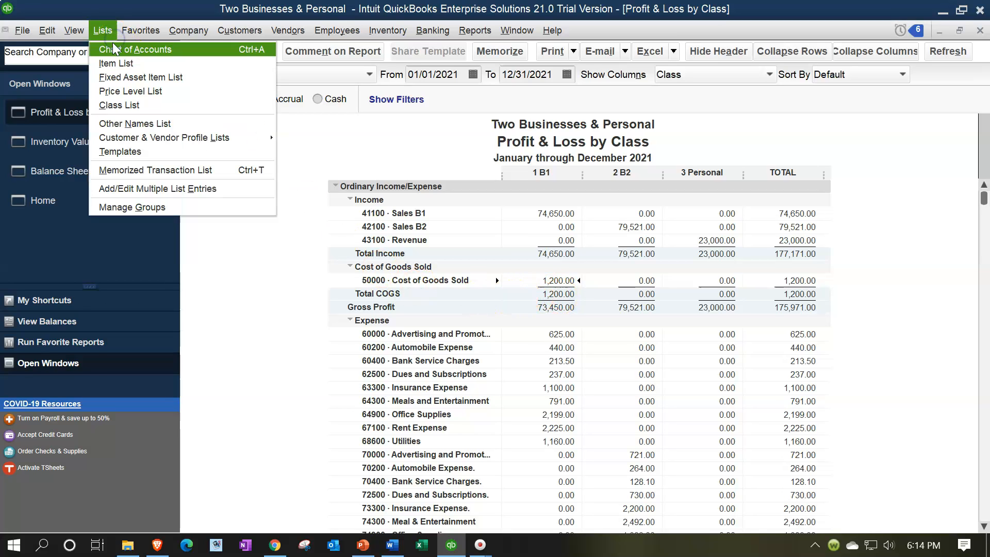
left_click(112, 44)
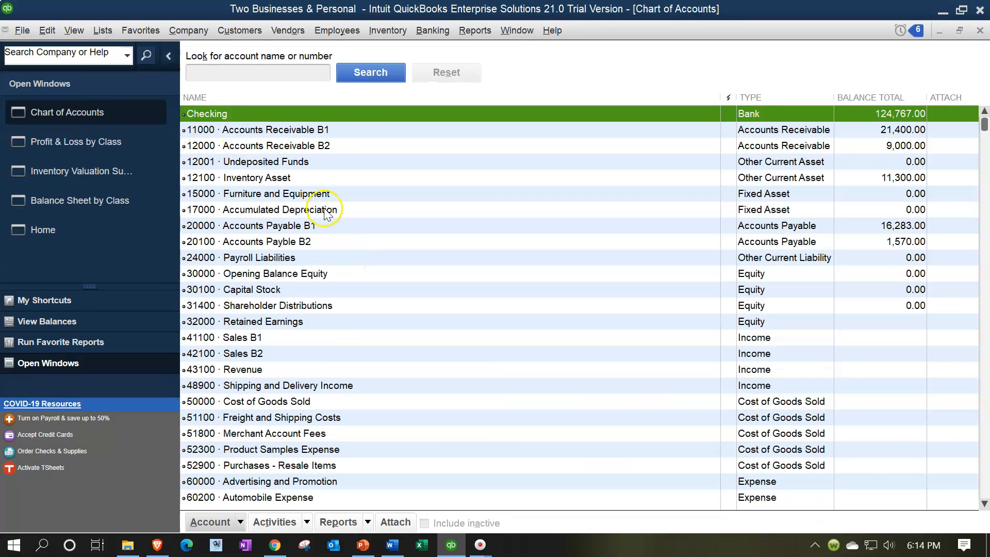
left_click(302, 178)
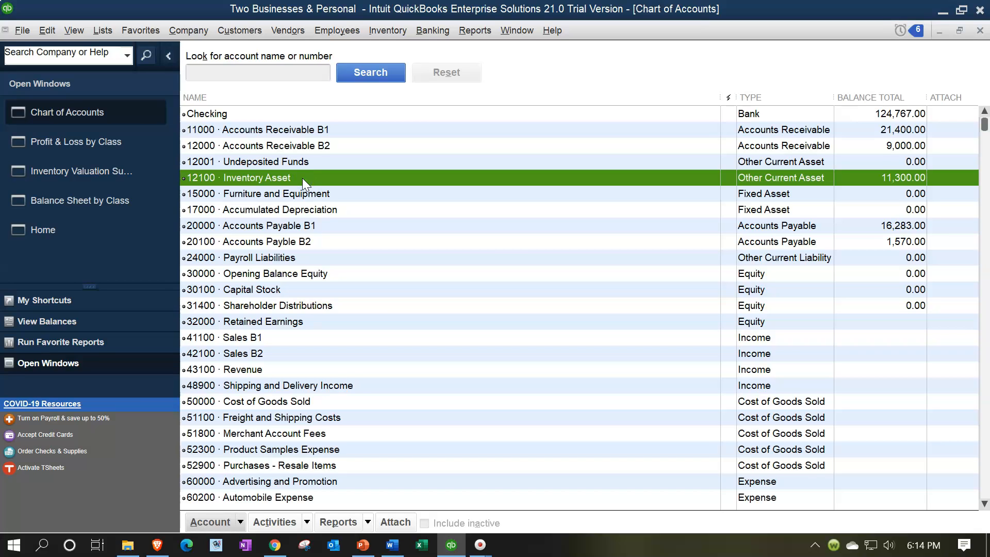
right_click(301, 178)
left_click(326, 233)
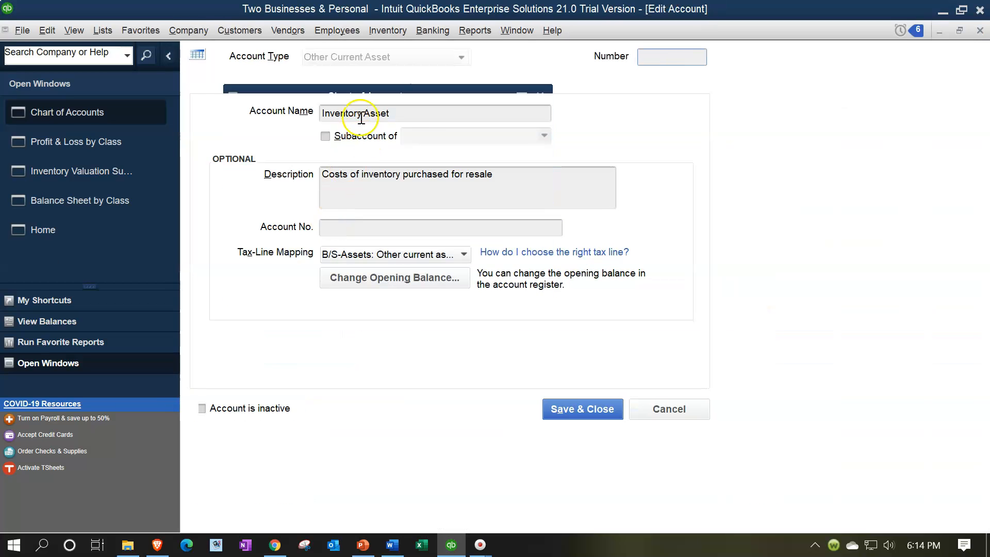
left_click(410, 113)
type("B1")
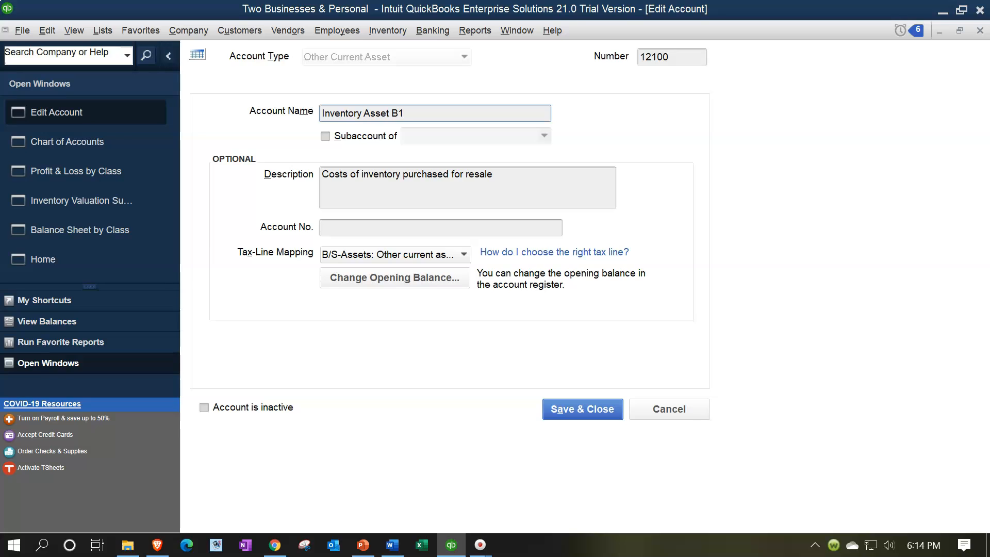
left_click(586, 412)
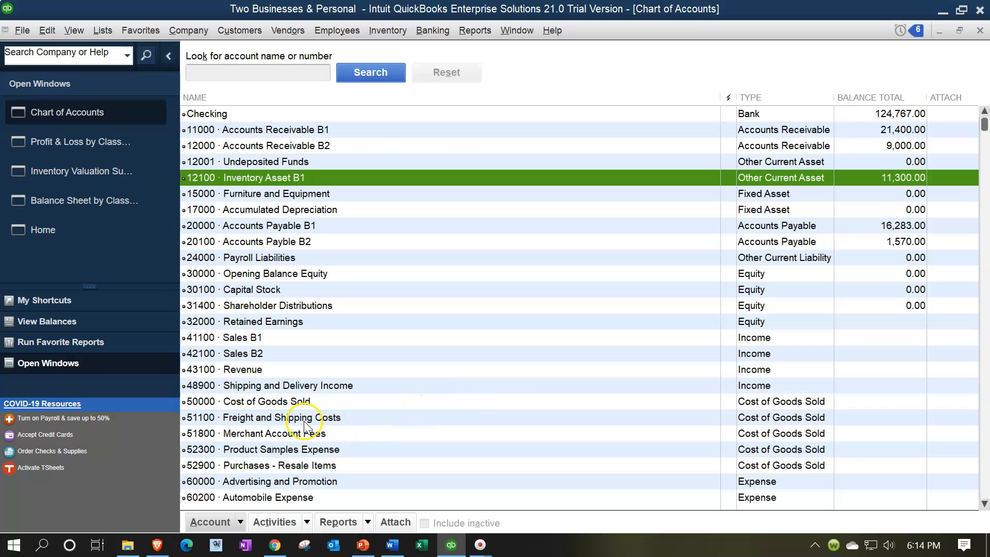
Start a new account of type Other Current Asset in the Chart of Accounts
left_click(216, 520)
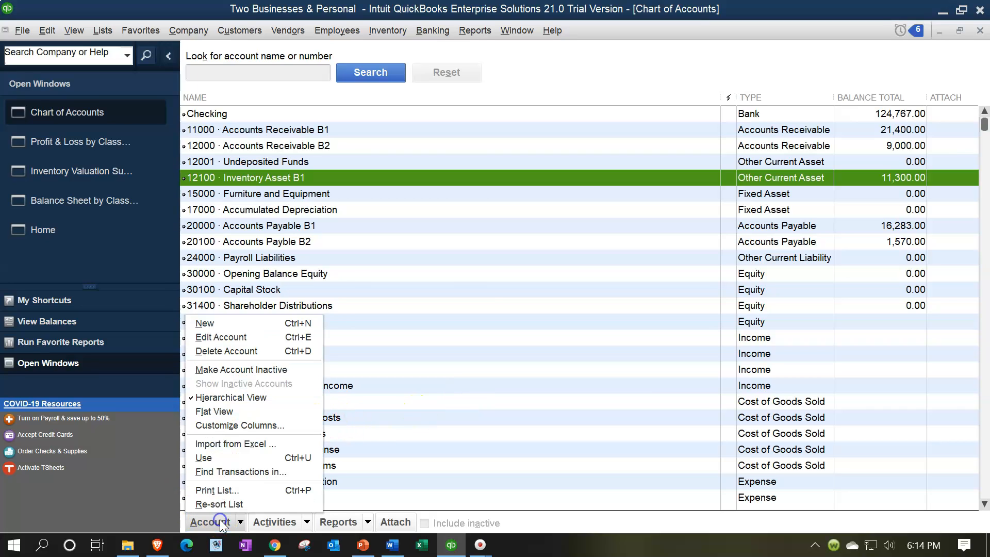
left_click(225, 323)
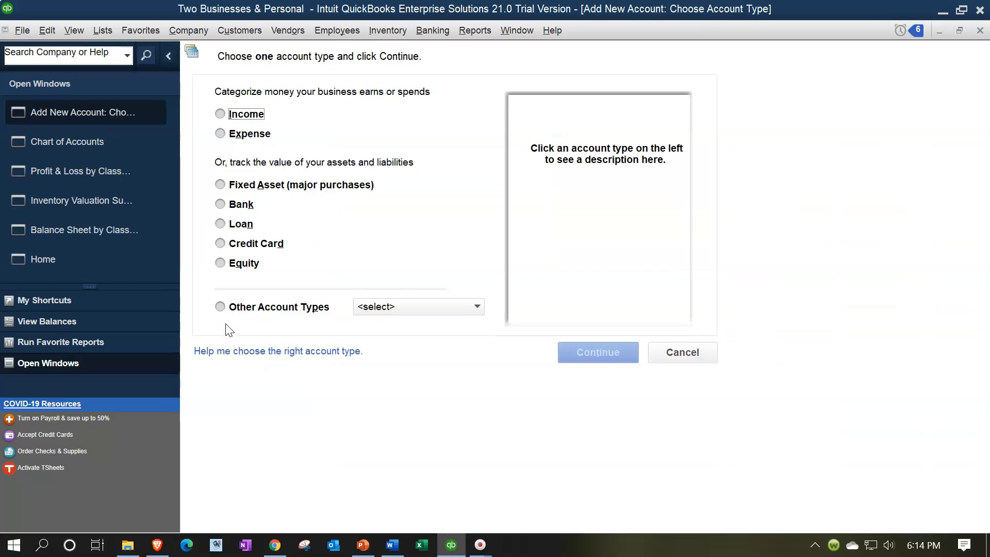
left_click(433, 307)
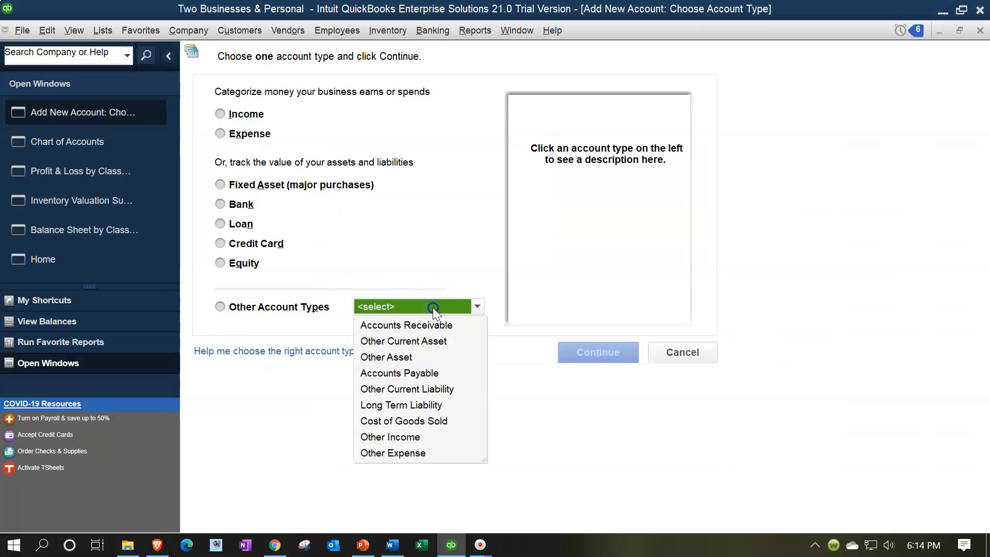
left_click(433, 343)
left_click(602, 351)
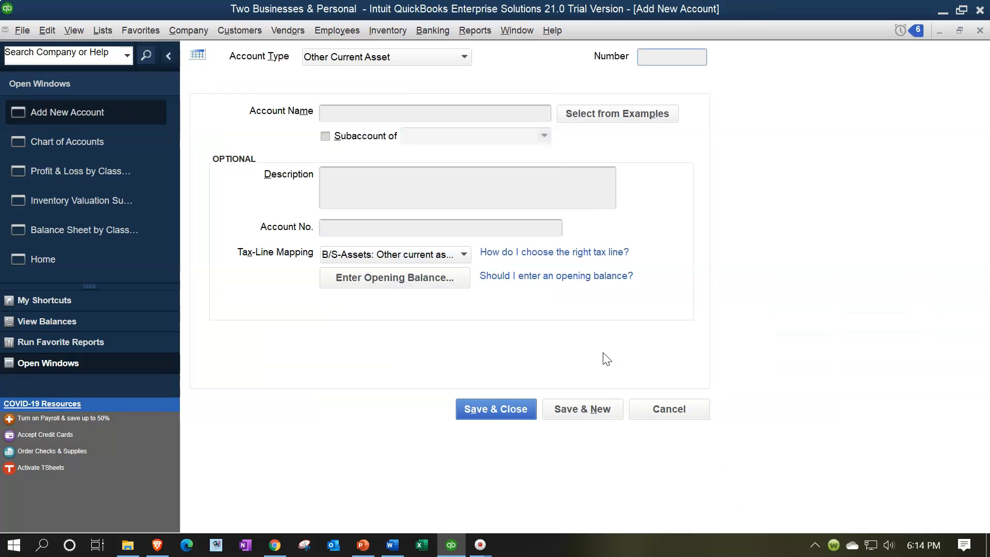
left_click(652, 56)
Check the existing account numbers in the Chart of Accounts, and return to the new account form
left_click(86, 142)
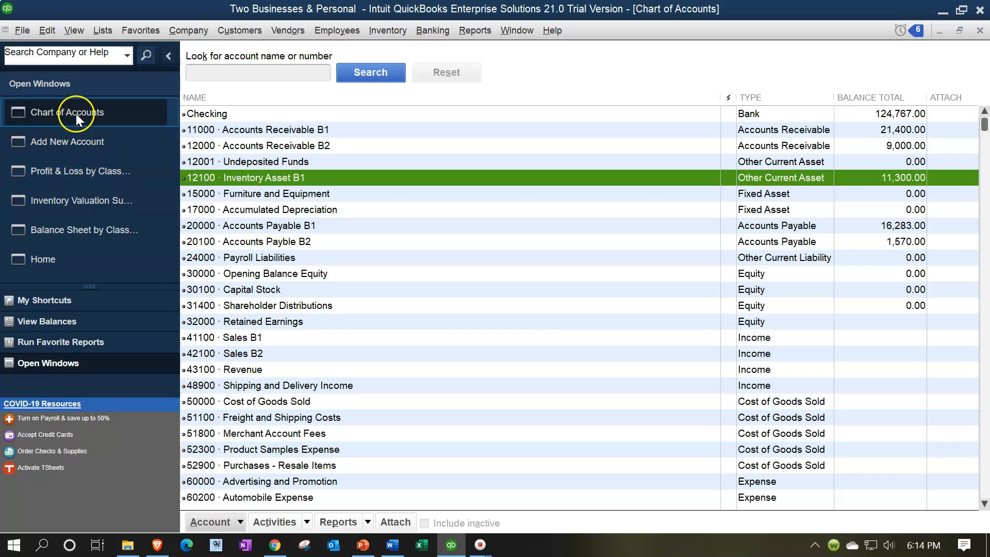
left_click(82, 201)
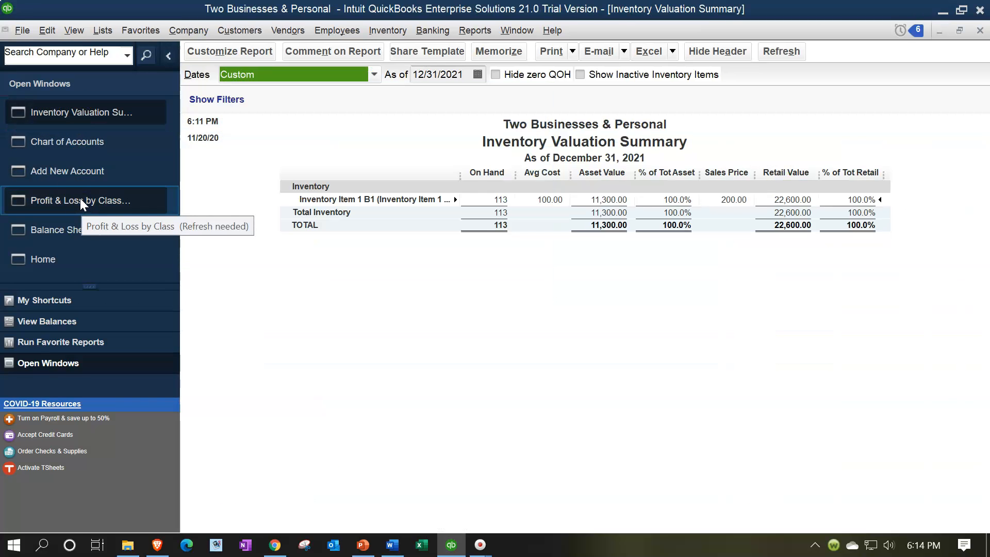
left_click(69, 146)
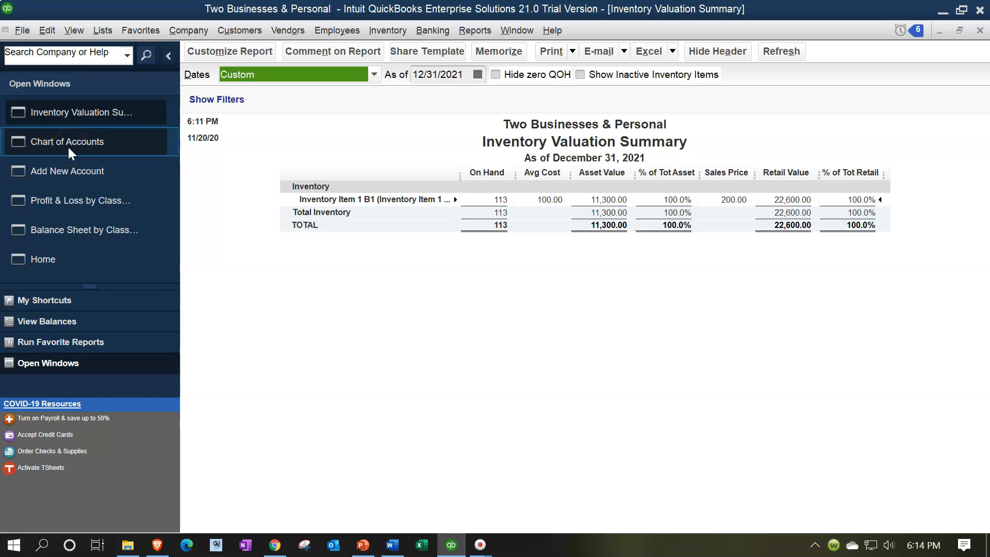
left_click(42, 124)
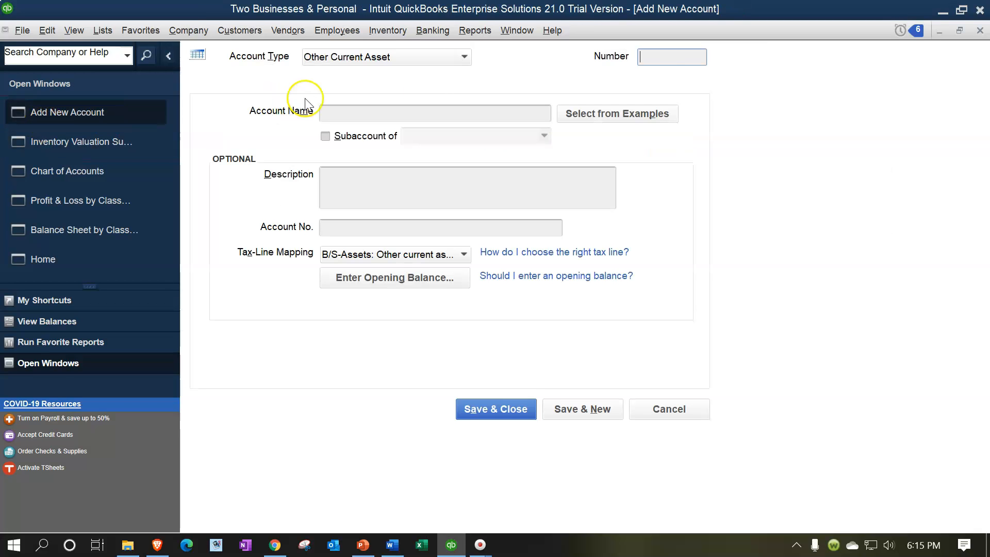
Give the new Other Current Asset account the number 12200 and the name Inventory B2, and save it
left_click(659, 55)
type("12200")
key("Tab")
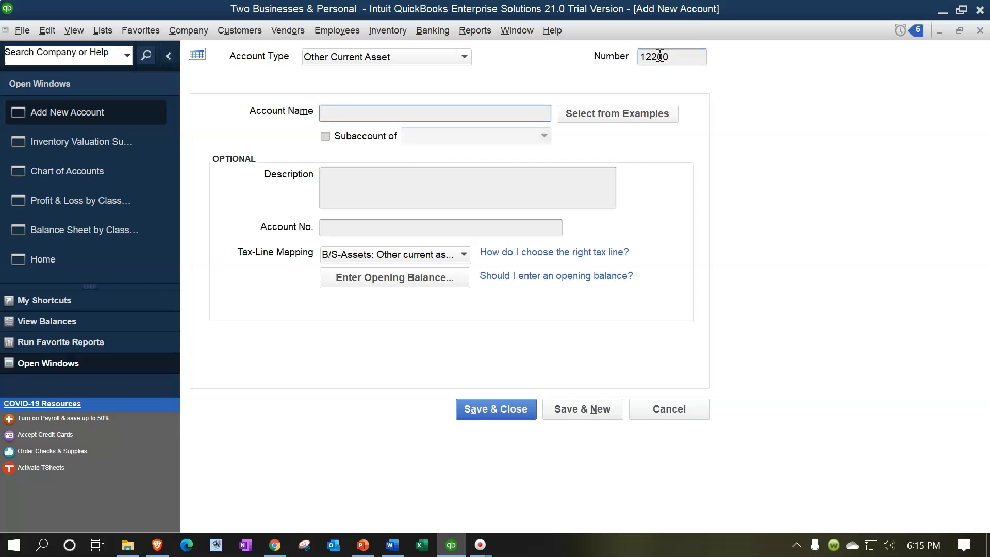
type("Inventory B2")
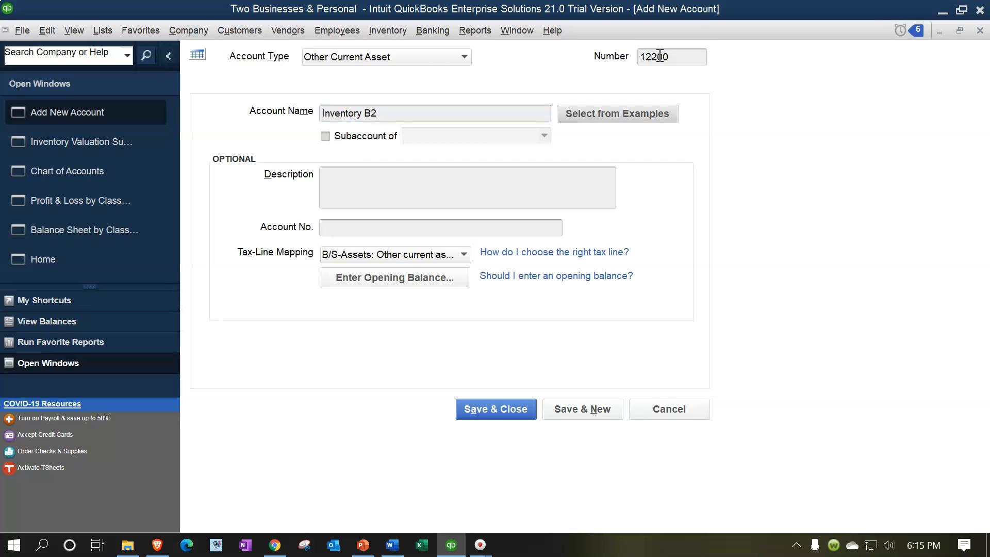
key("Tab")
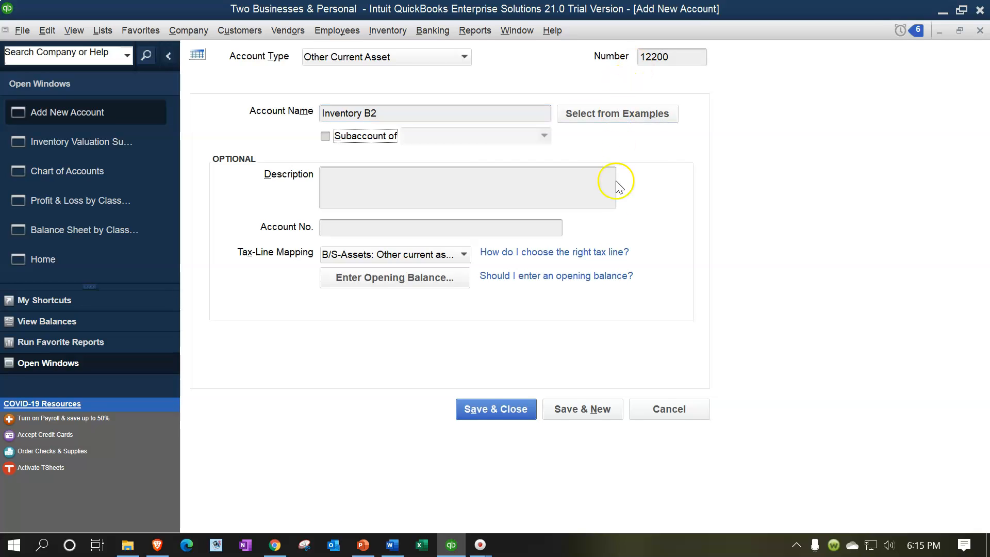
left_click(510, 410)
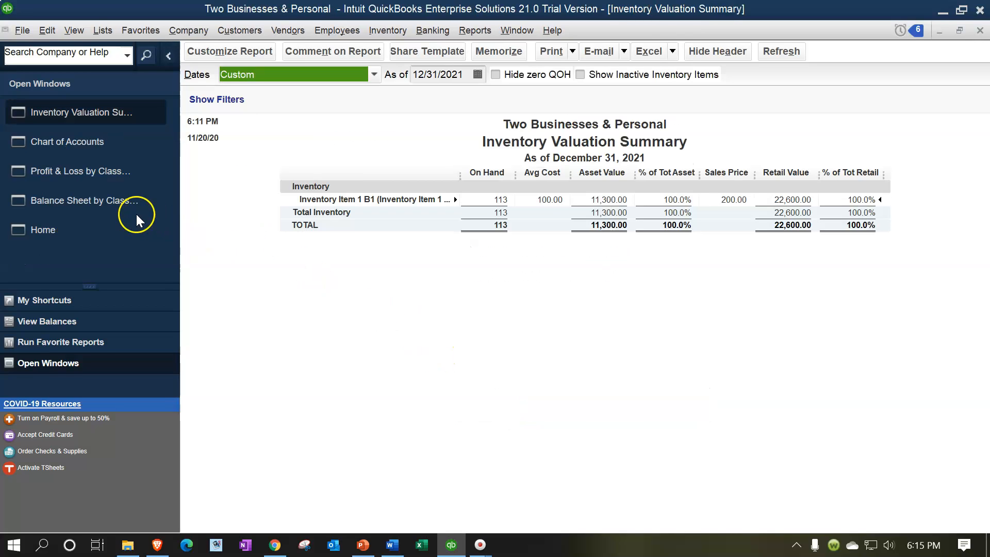
Edit the 50000 Cost of Goods Sold account in the Chart of Accounts and change its name to Cost of Goods Sold B1
left_click(91, 143)
scroll(360, 324, "down", 3)
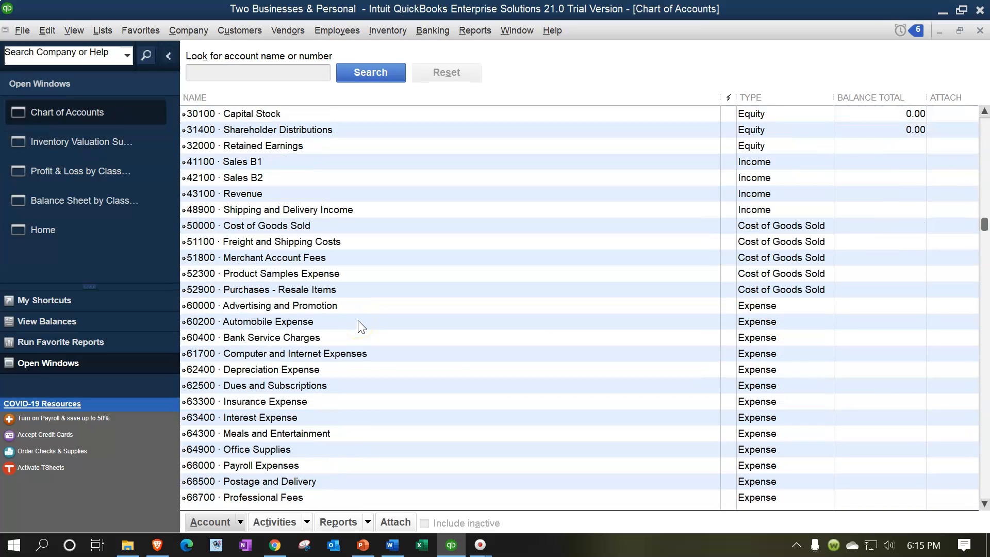
scroll(361, 326, "up", 1)
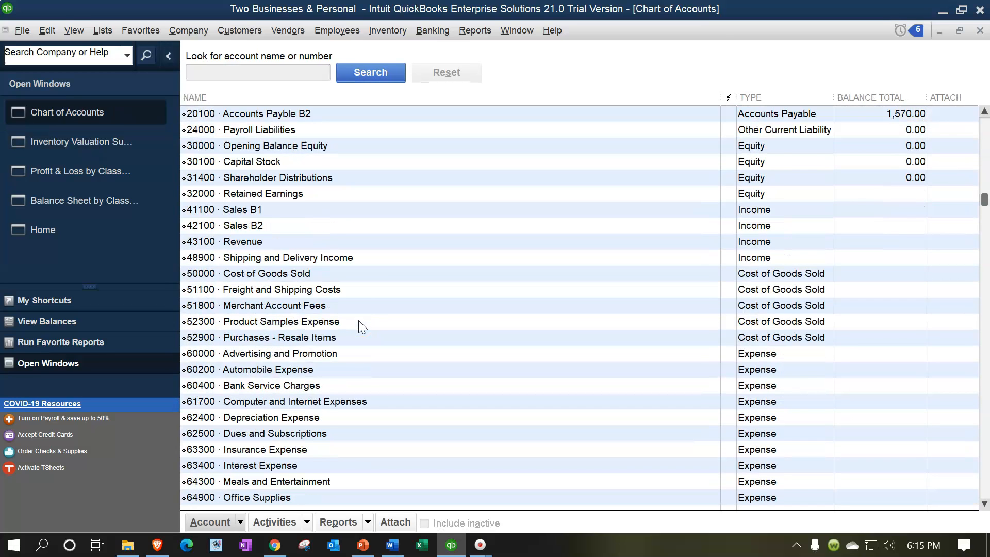
scroll(361, 326, "up", 1)
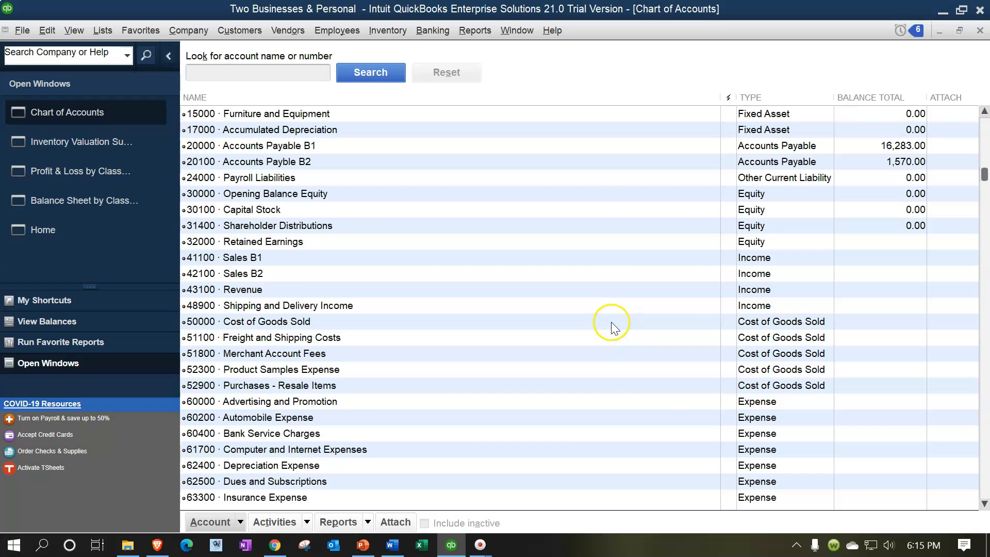
left_click(297, 322)
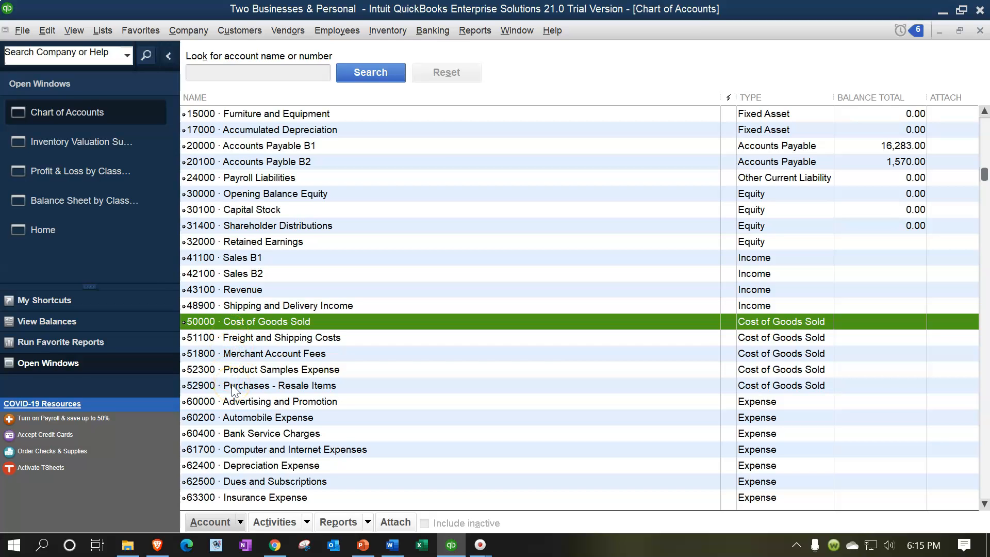
right_click(261, 321)
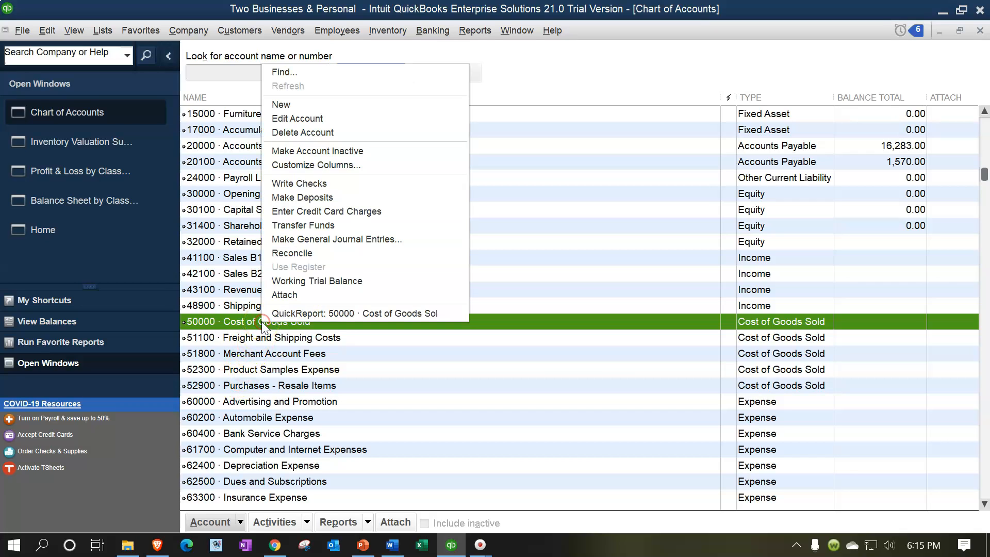
left_click(294, 118)
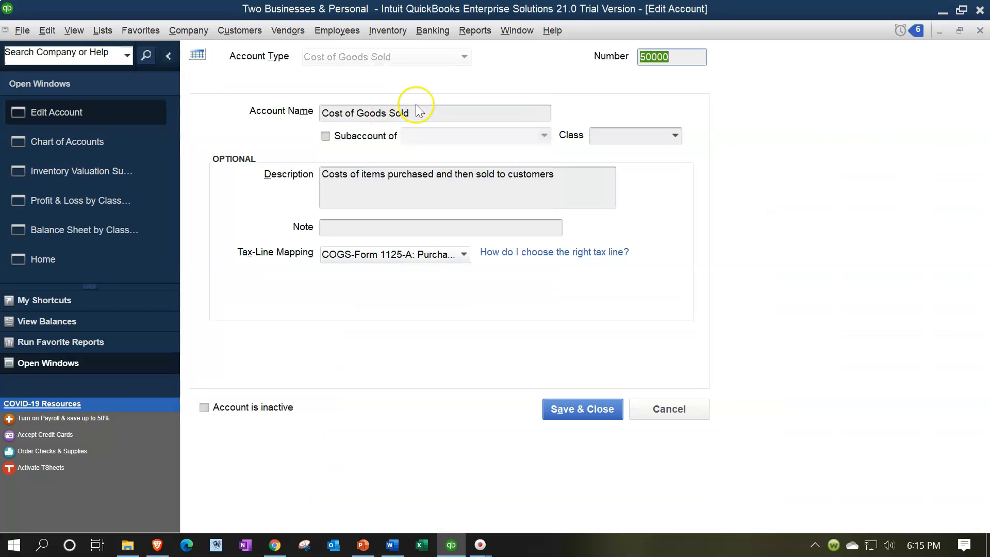
left_click(426, 110)
type("B1")
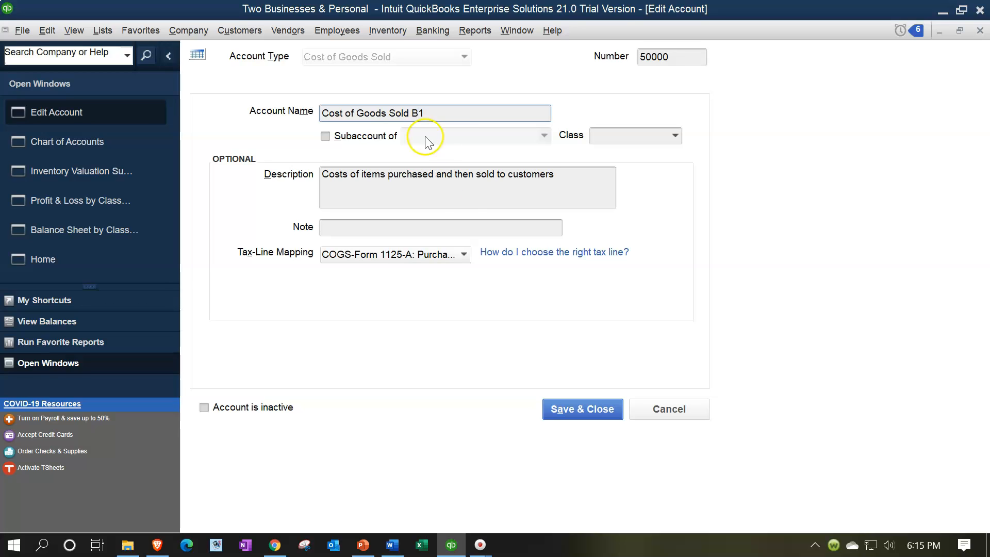
Assign class 1 B1 to the Cost of Goods Sold B1 account and save the account
left_click(581, 399)
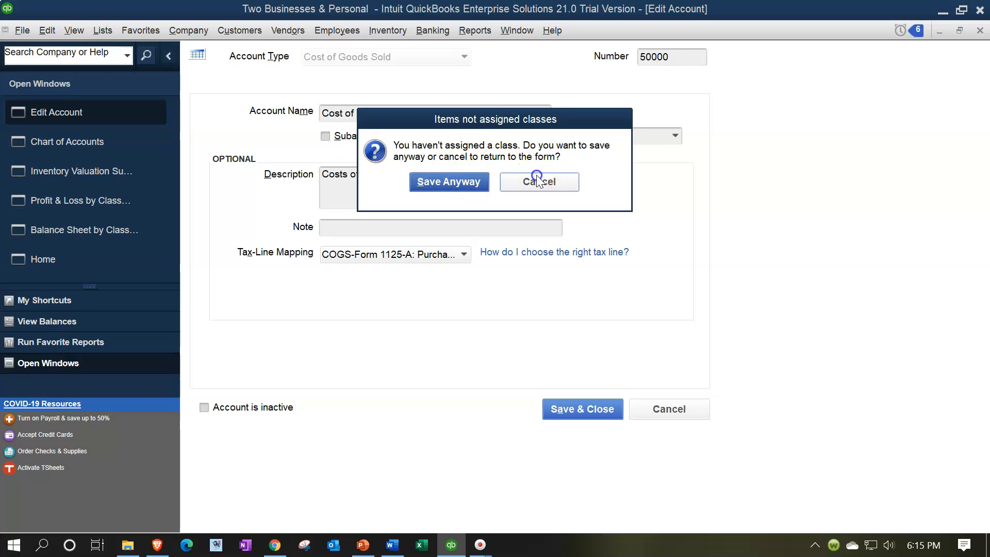
left_click(539, 182)
left_click(674, 138)
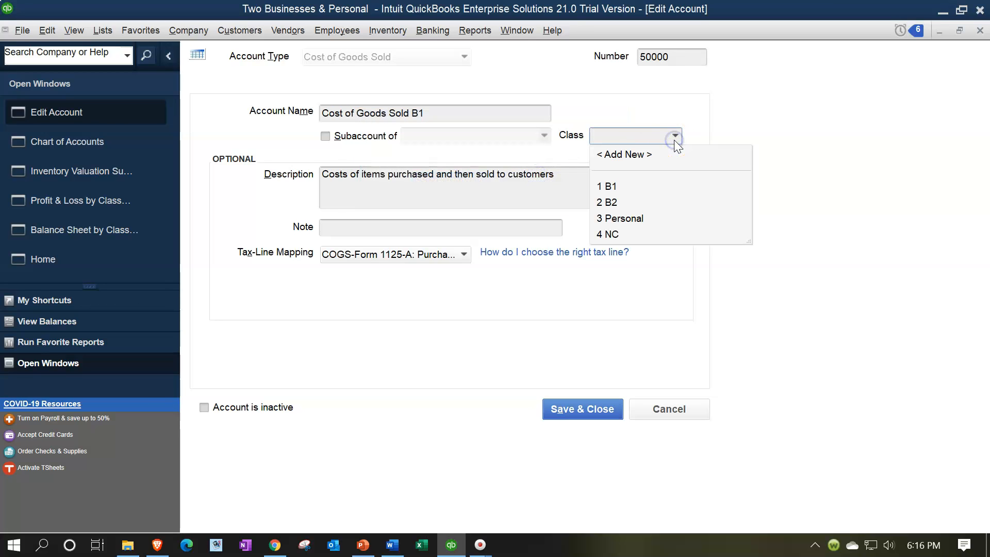
left_click(603, 187)
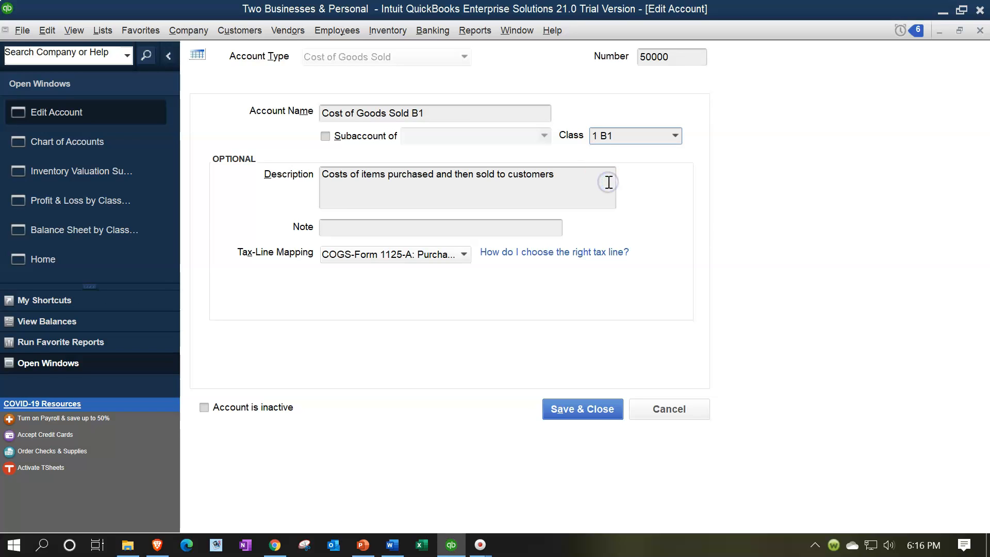
left_click(591, 413)
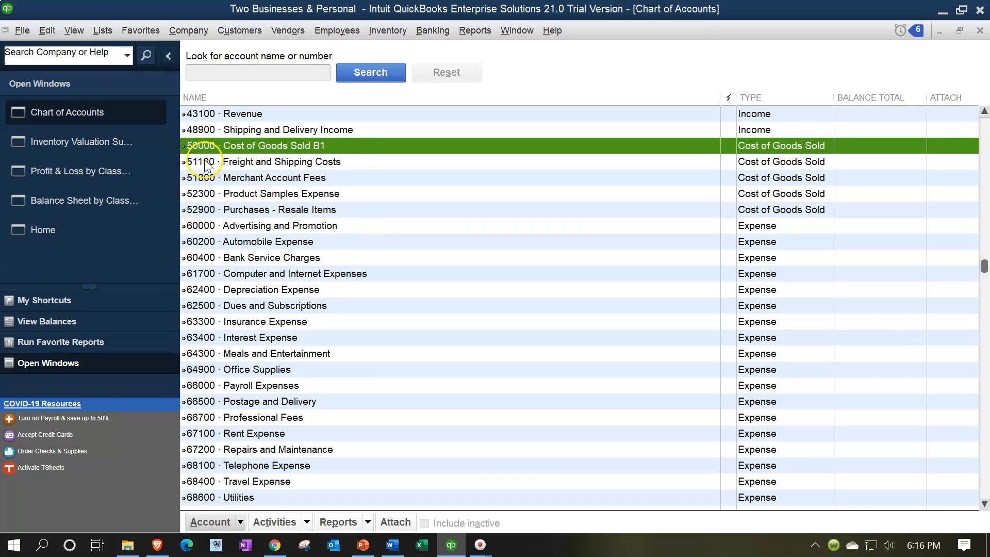
Start a new account of type Cost of Goods Sold in the Chart of Accounts
left_click(241, 526)
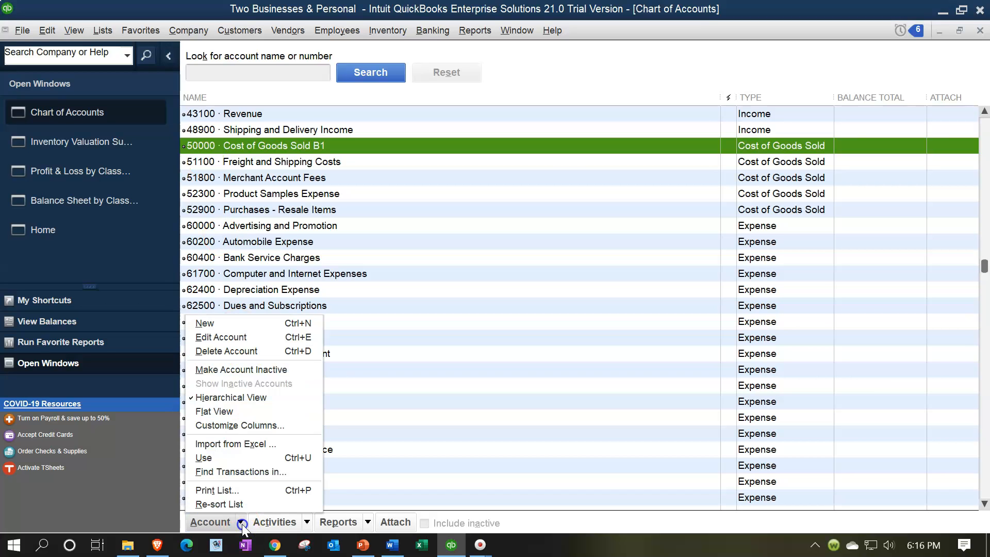
left_click(259, 323)
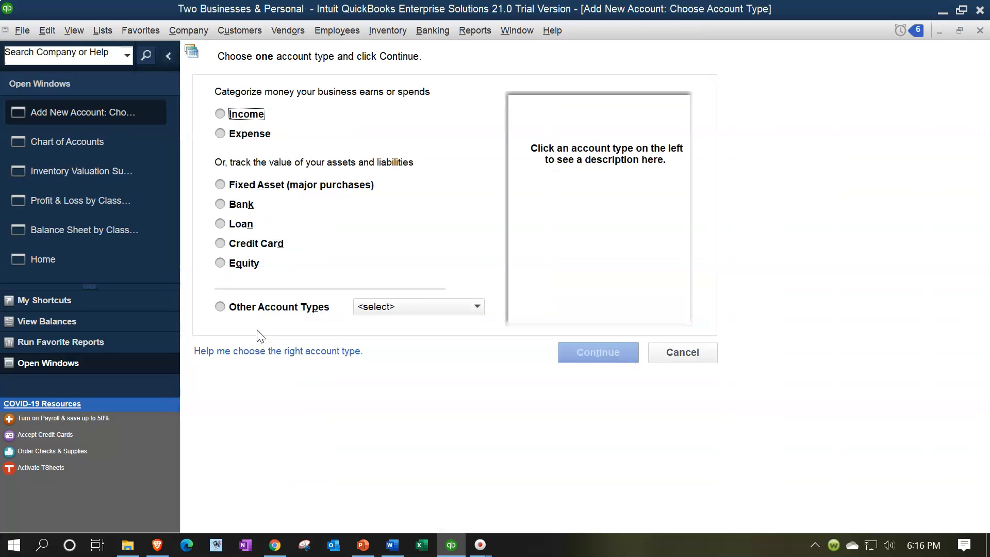
left_click(435, 305)
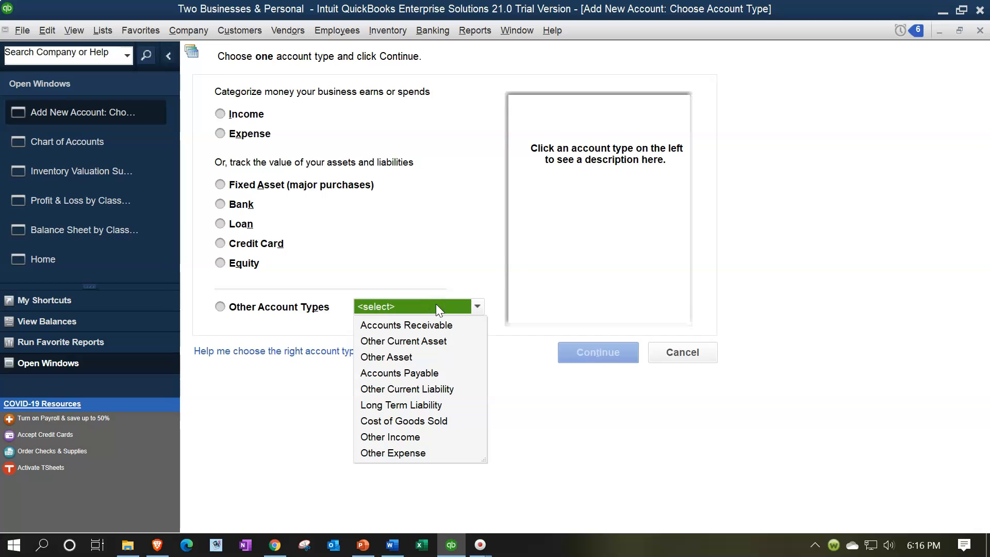
left_click(406, 421)
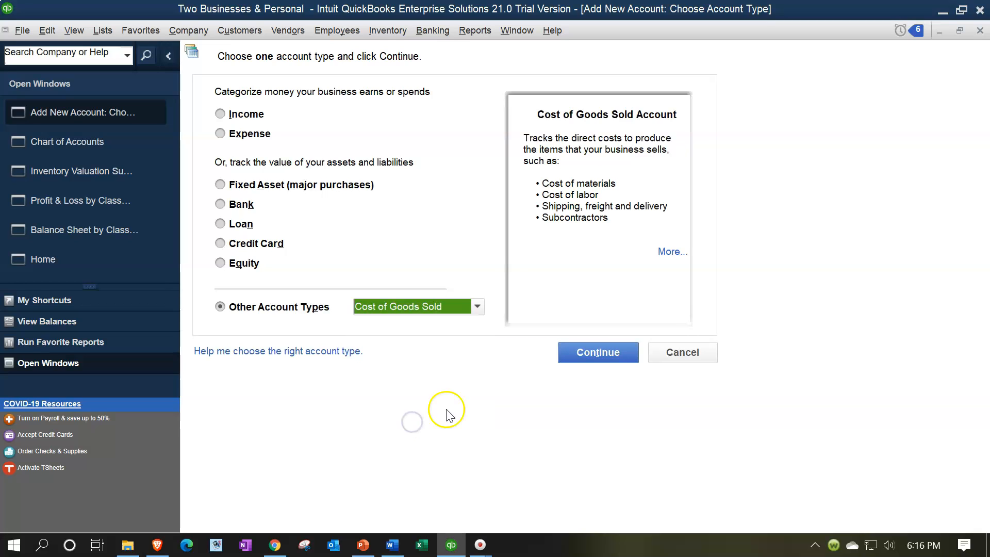
left_click(588, 353)
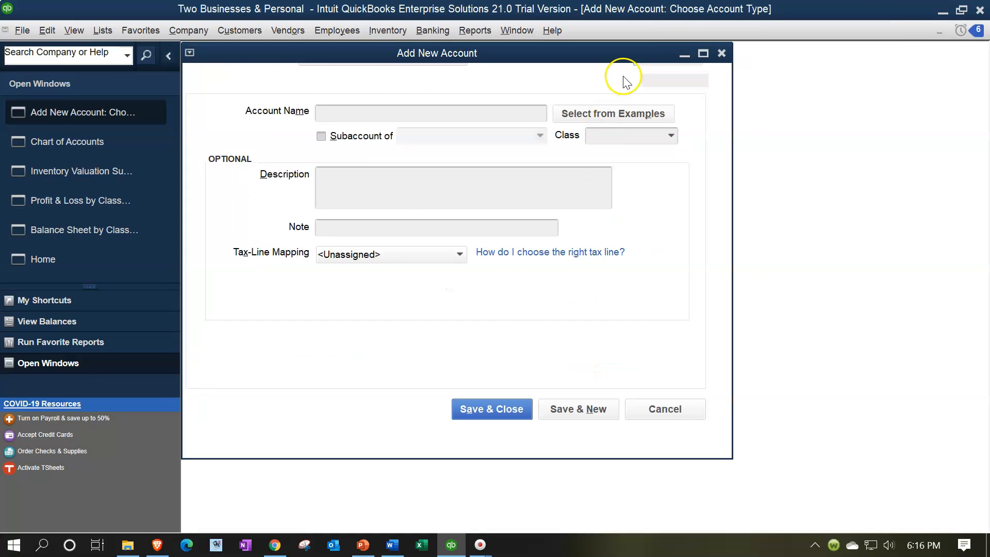
Give the new Cost of Goods Sold account the number 55000 and the name Cost of Good Sold B2
left_click(678, 59)
type("454")
key("BackSpace")
key("BackSpace")
key("BackSpace")
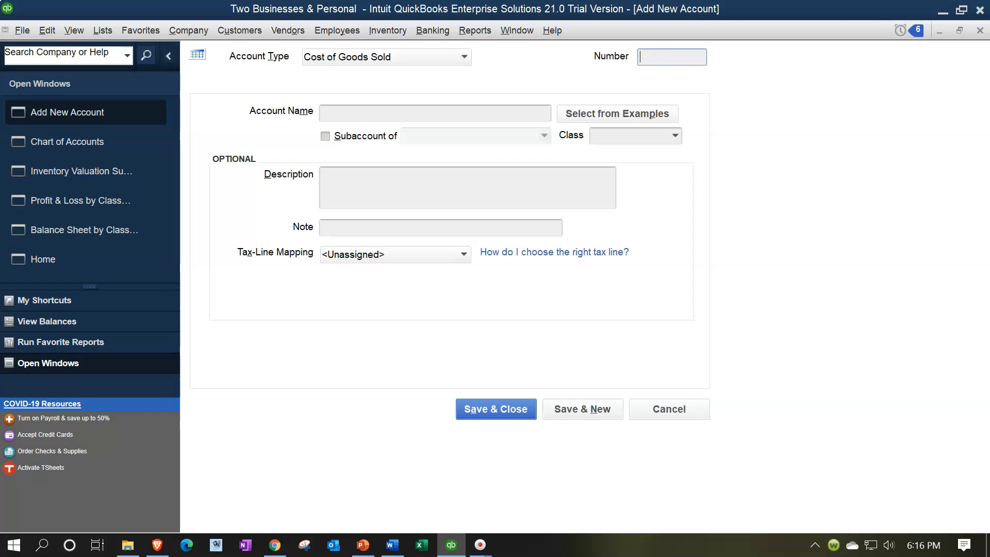
key("Tab")
type("Cost of Goods Sold")
key("Tab")
key("Return")
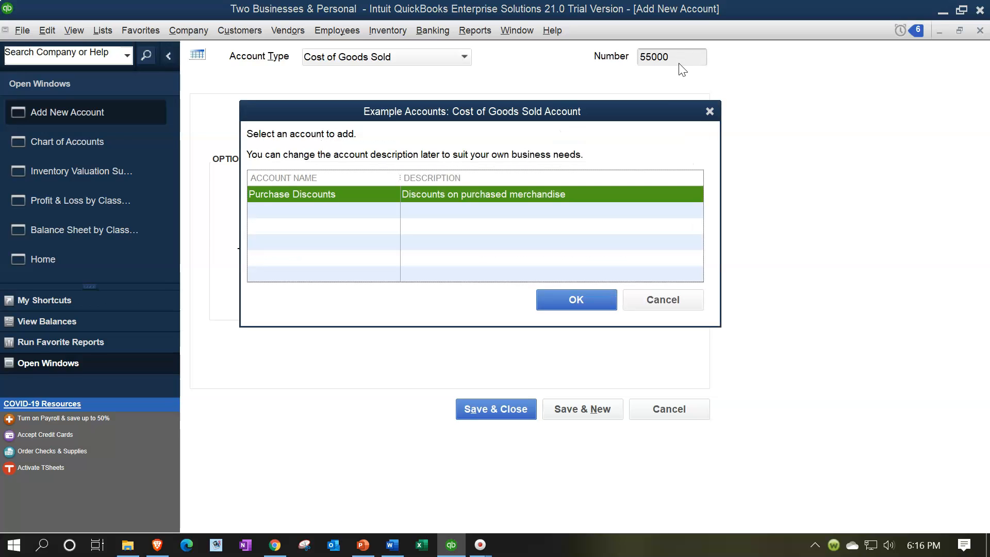
left_click(709, 111)
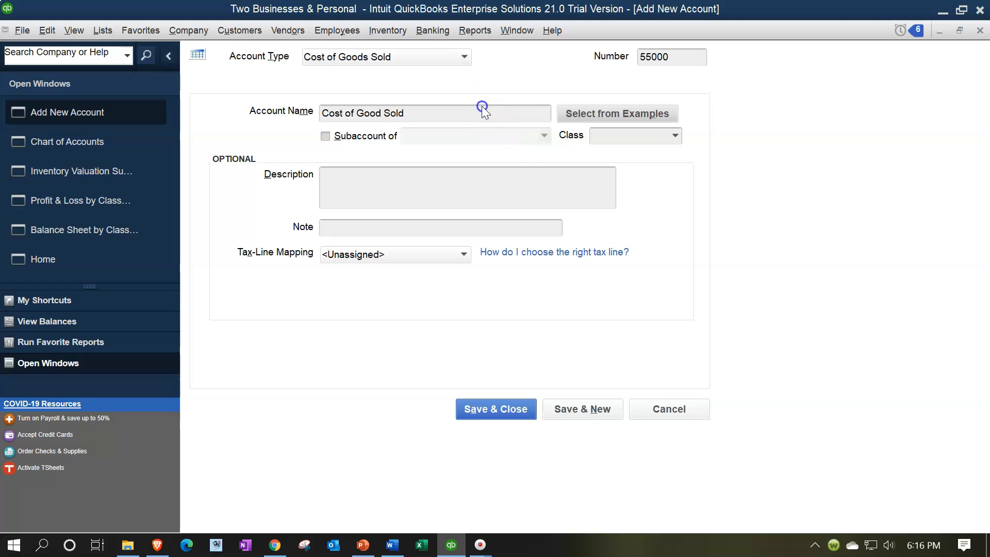
left_click(483, 110)
type("B2")
Assign class 2 B2 to the Cost of Good Sold B2 account and save the account
key("Tab")
key("Tab")
key("Tab")
type("b")
key("Down")
key("Down")
key("Tab")
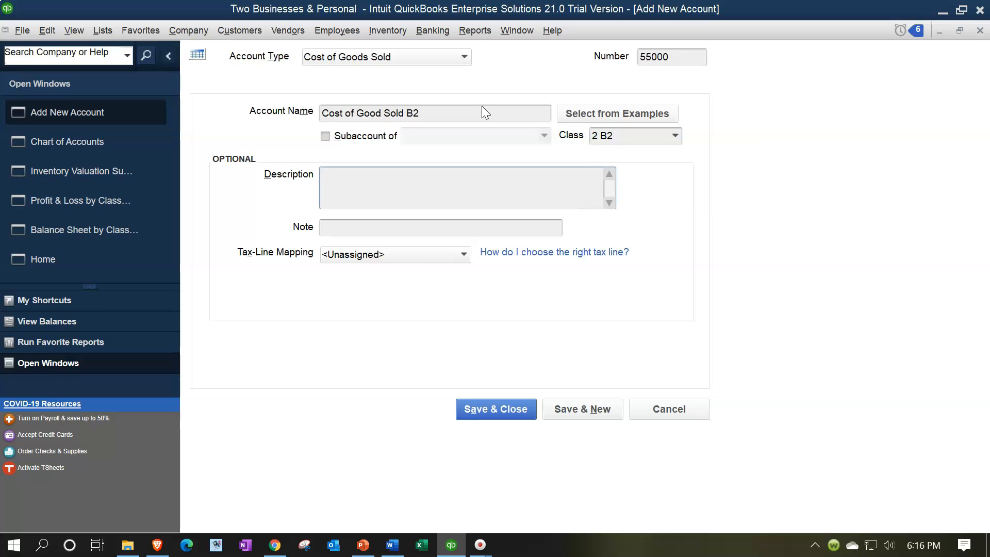
left_click(469, 408)
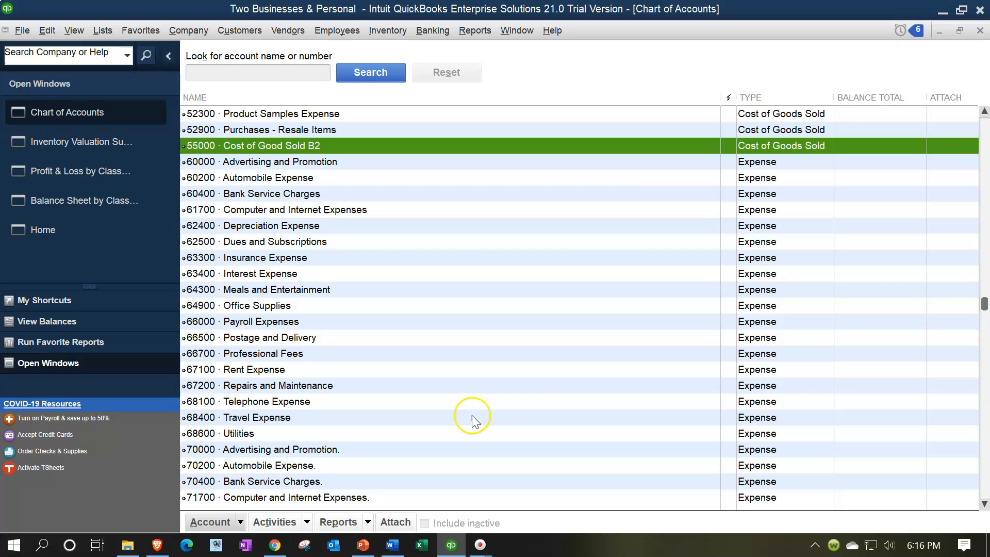
Start a purchase order for a new vendor named Purchase Vendor B2 and open the vendor's detailed setup
left_click(82, 235)
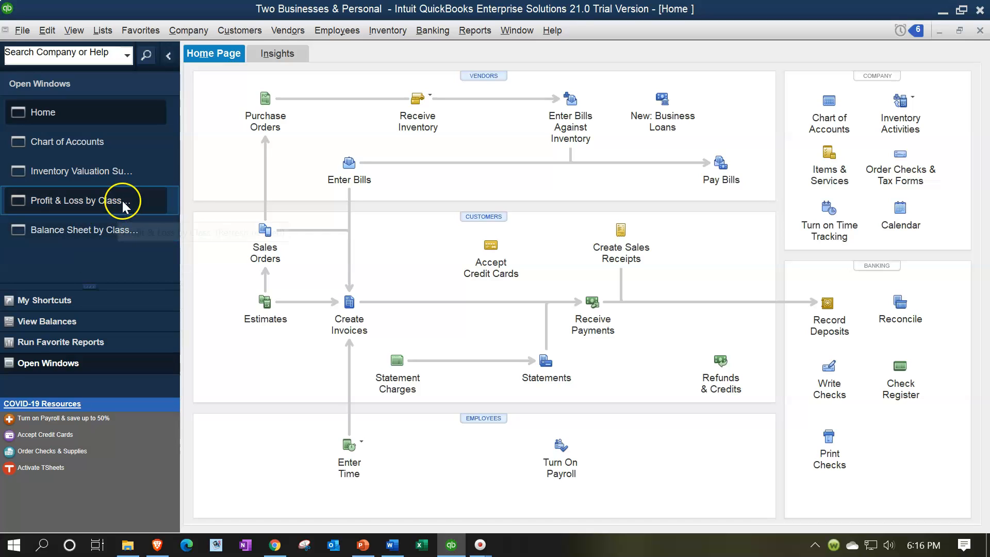
left_click(268, 98)
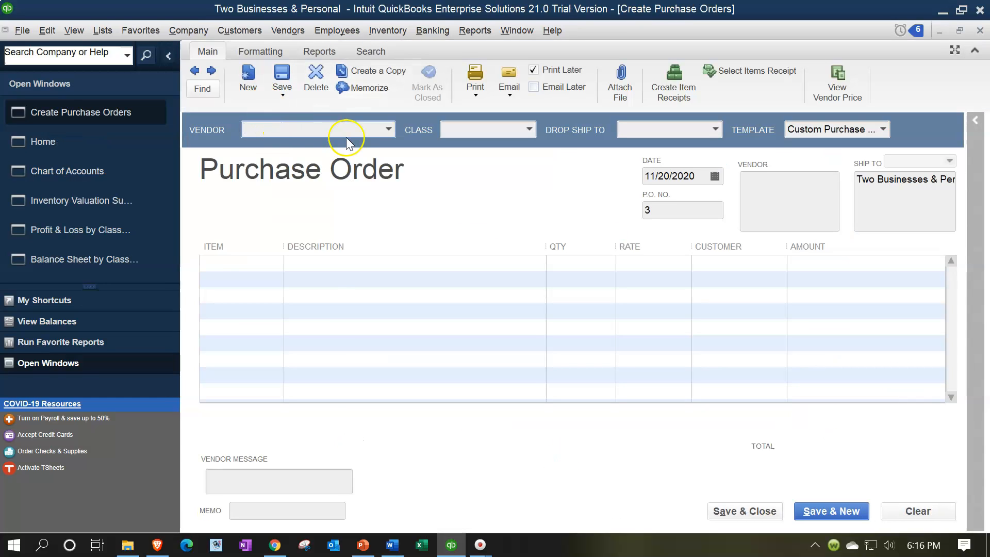
type("P")
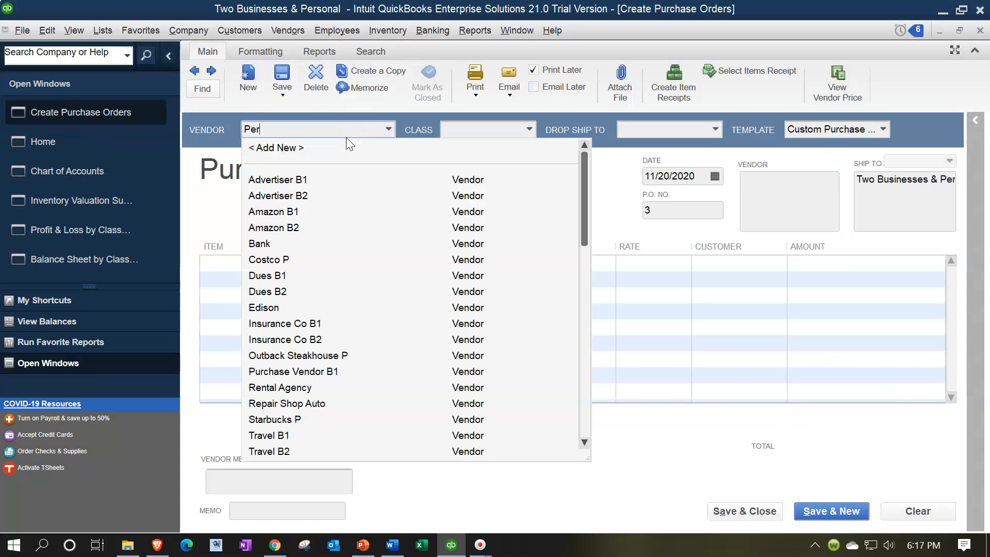
type("urchase Vendor B1")
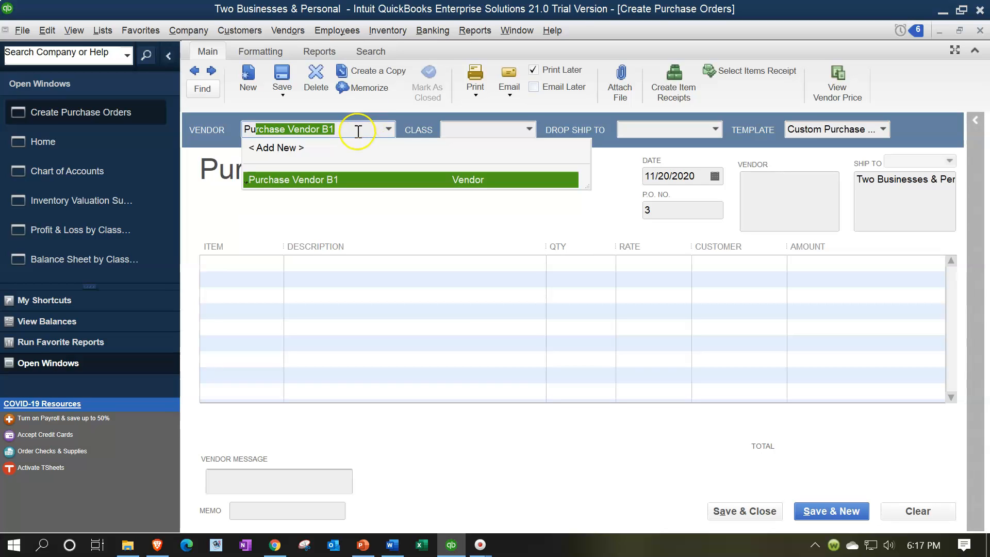
left_click(352, 133)
key("BackSpace")
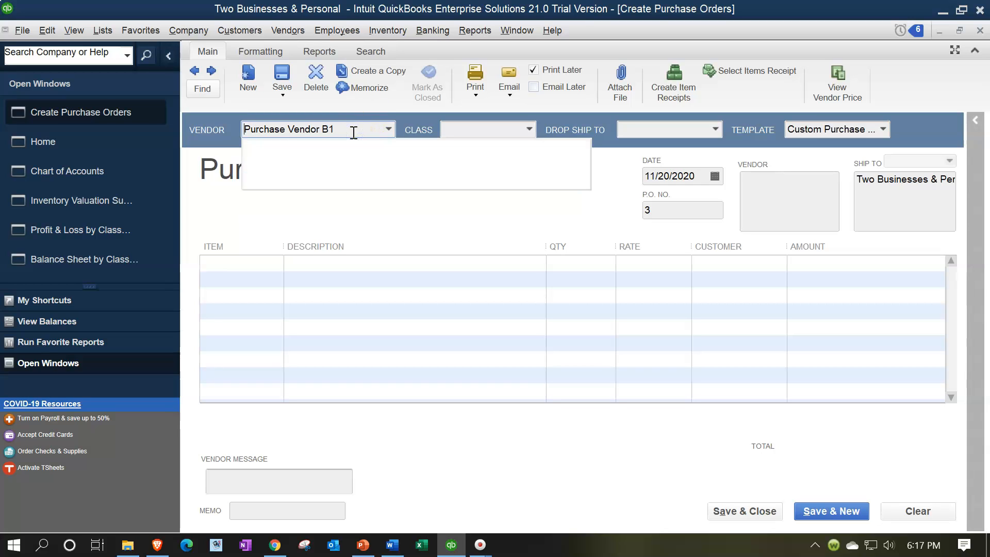
left_click(353, 132)
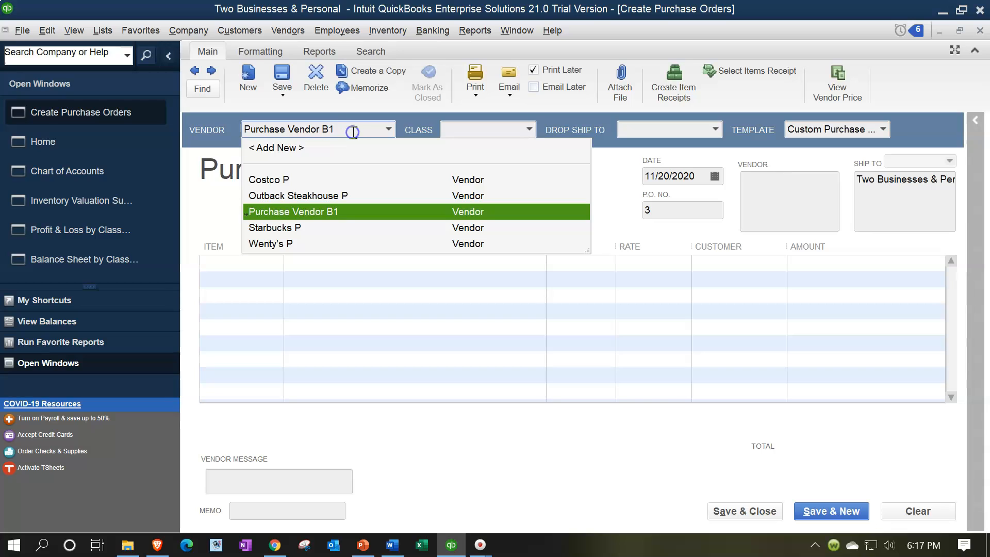
key("BackSpace")
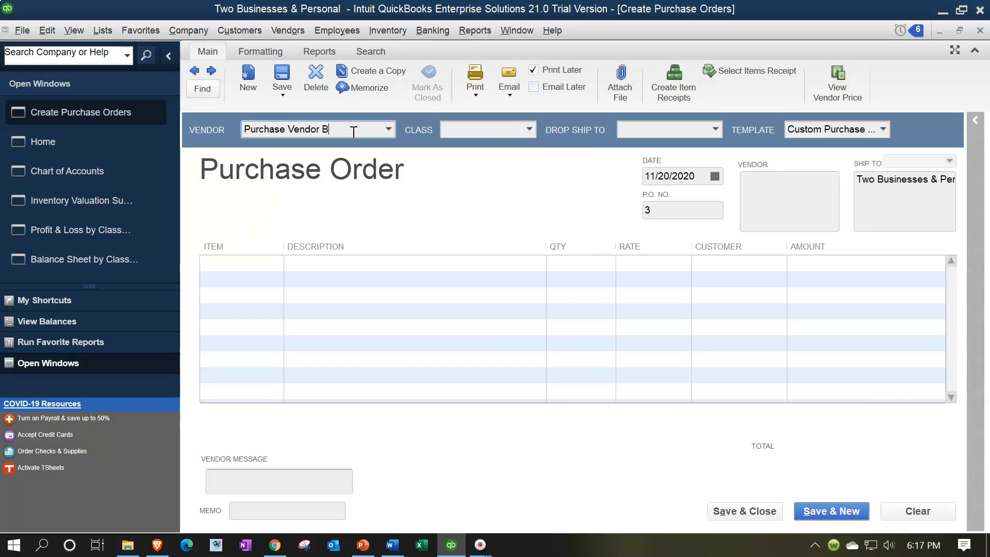
type("2")
key("Tab")
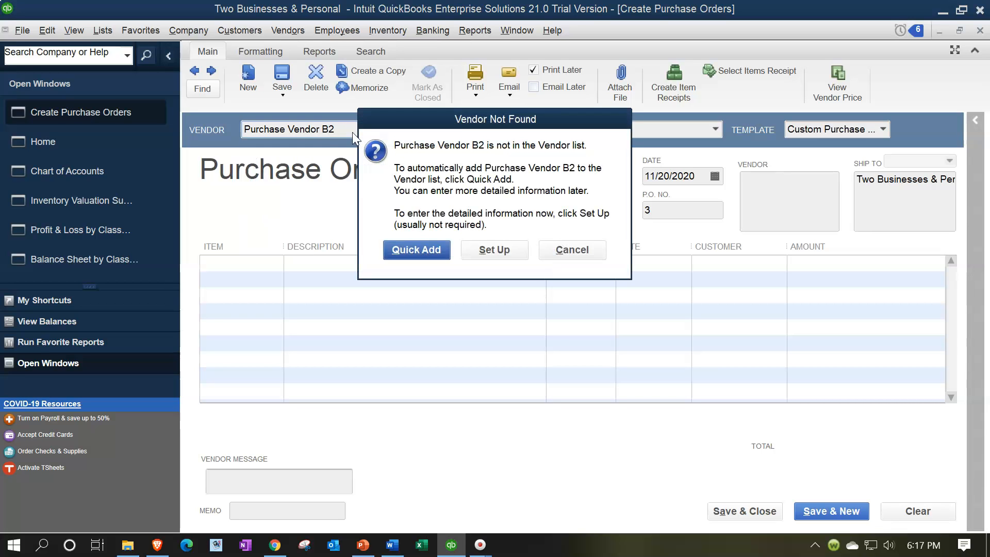
left_click(487, 249)
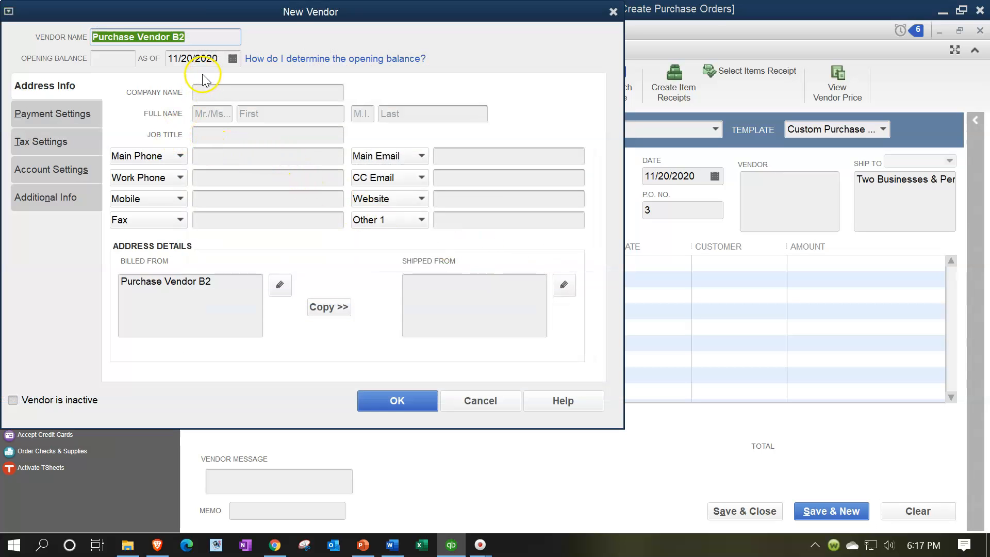
Trim the new vendor's billed-from text to Purchase Vendor, set its Business custom field to B2, and save the vendor
key("BackSpace")
key("BackSpace")
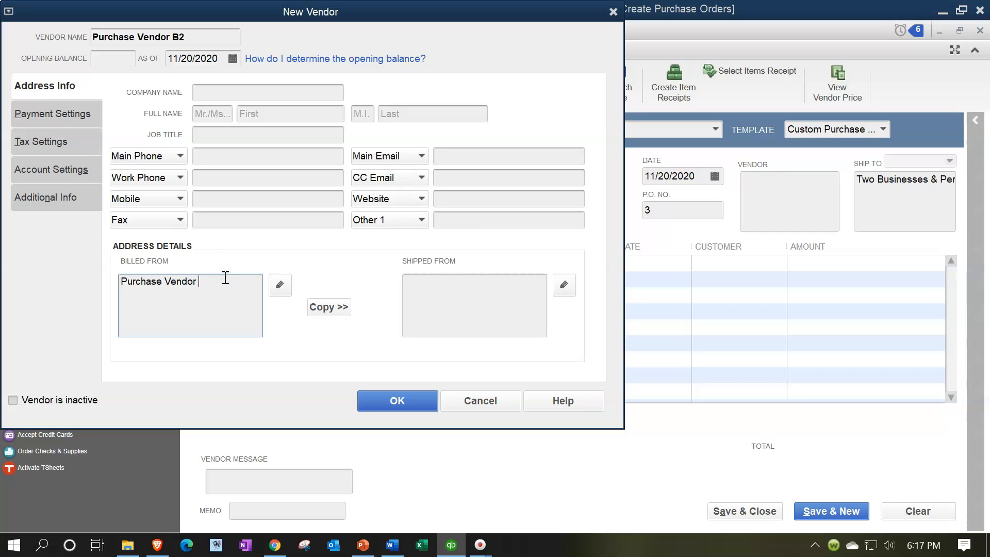
left_click(66, 205)
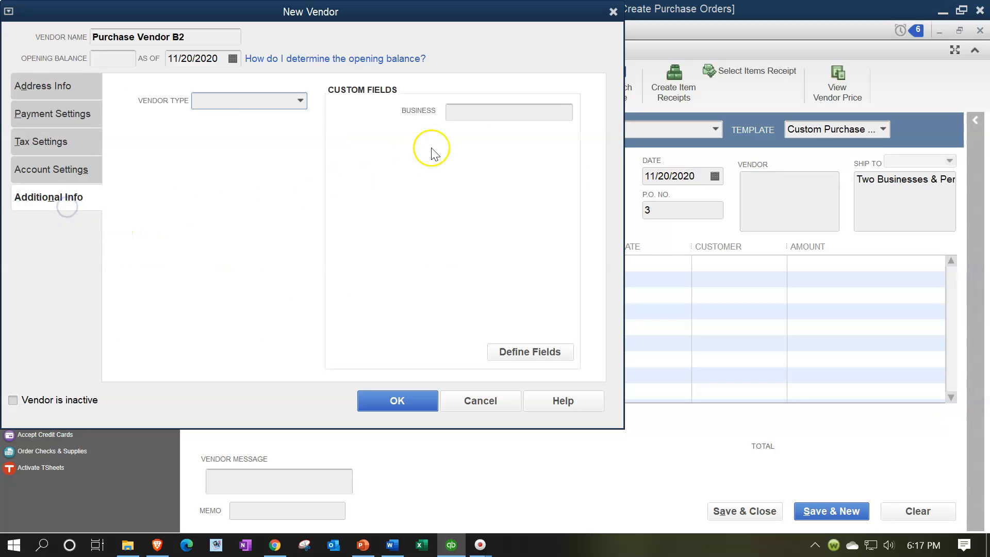
left_click(466, 113)
type("B2")
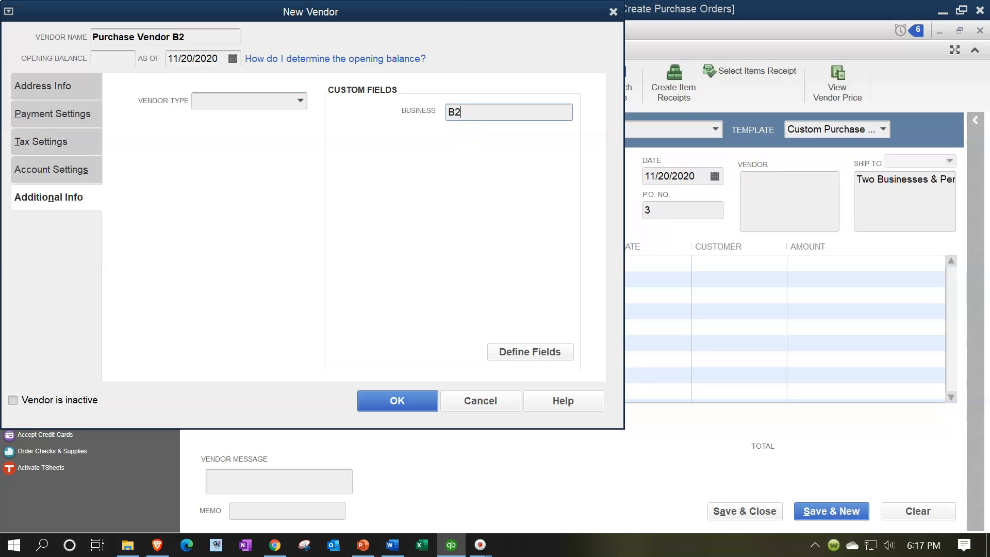
left_click(397, 403)
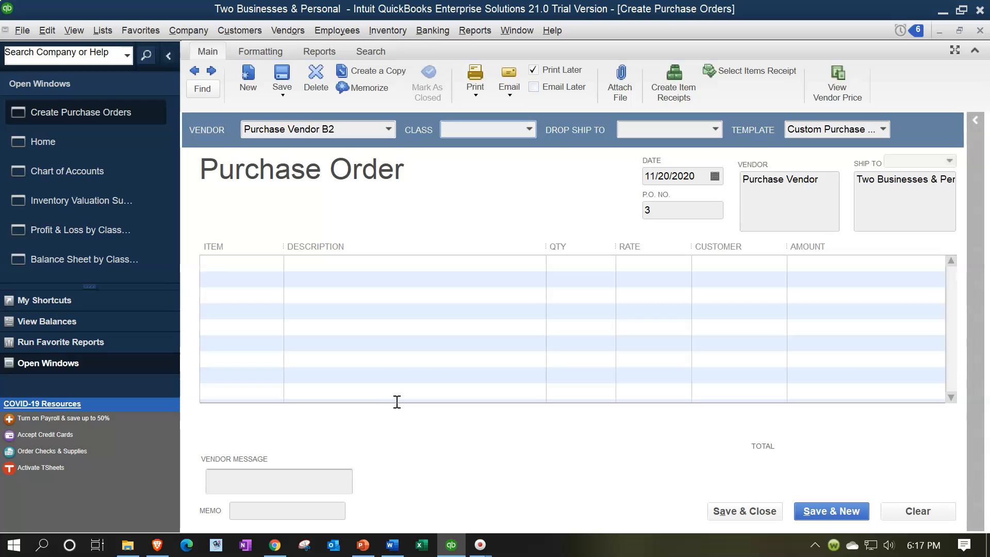
Assign class 2 B2 to the purchase order and set its date to 08/15/2021
left_click(530, 130)
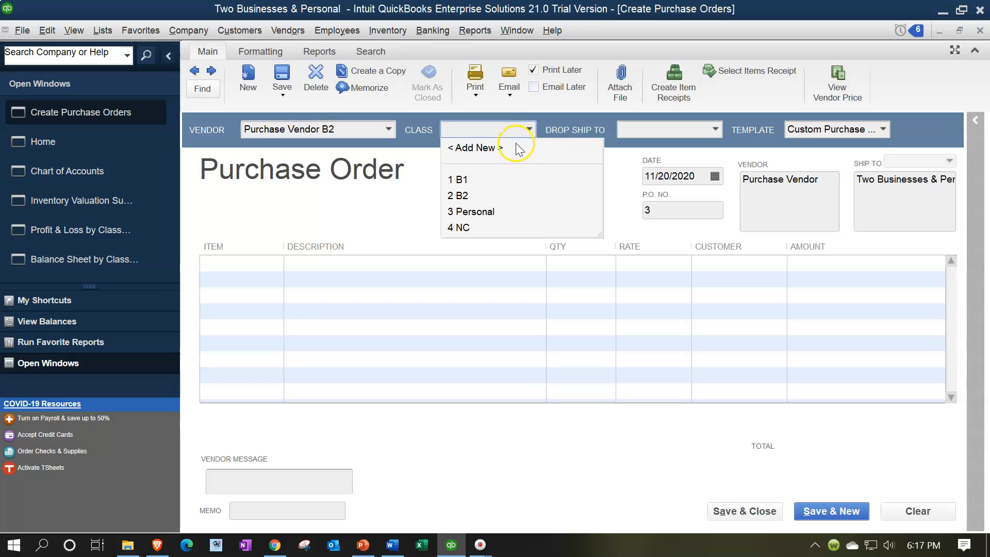
left_click(480, 195)
key("Tab")
key("Tab")
key("Tab")
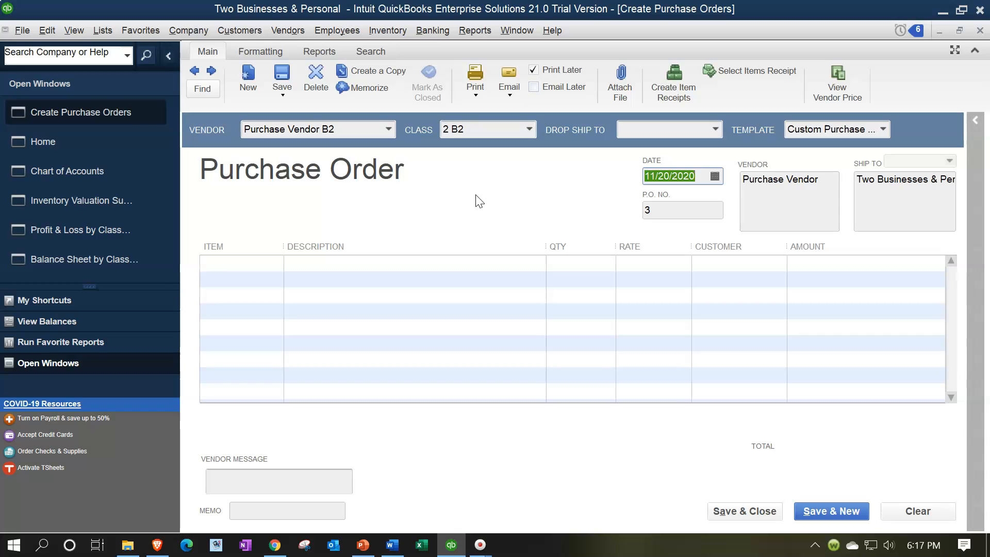
type("08/15/2021")
key("Tab")
key("Tab")
key("Tab")
key("Tab")
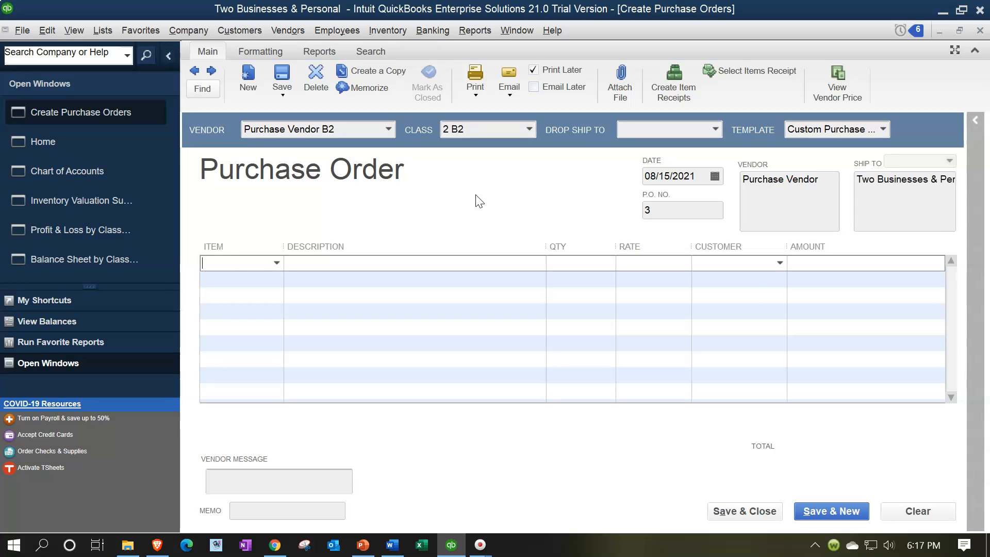
Enter Inventory Item 2 B2 as the purchase order's first line item and agree to add it as a new item
type("inventory item ")
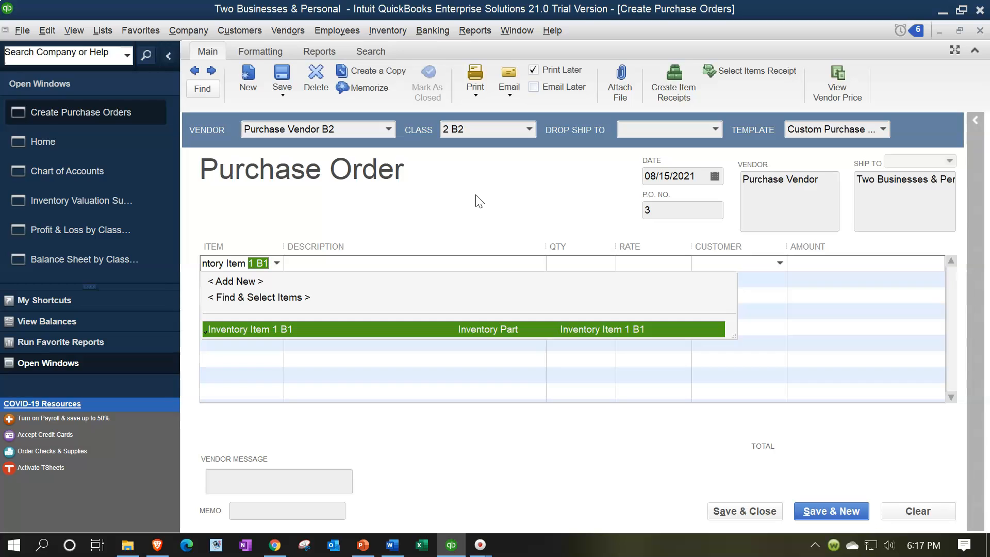
type("2 B")
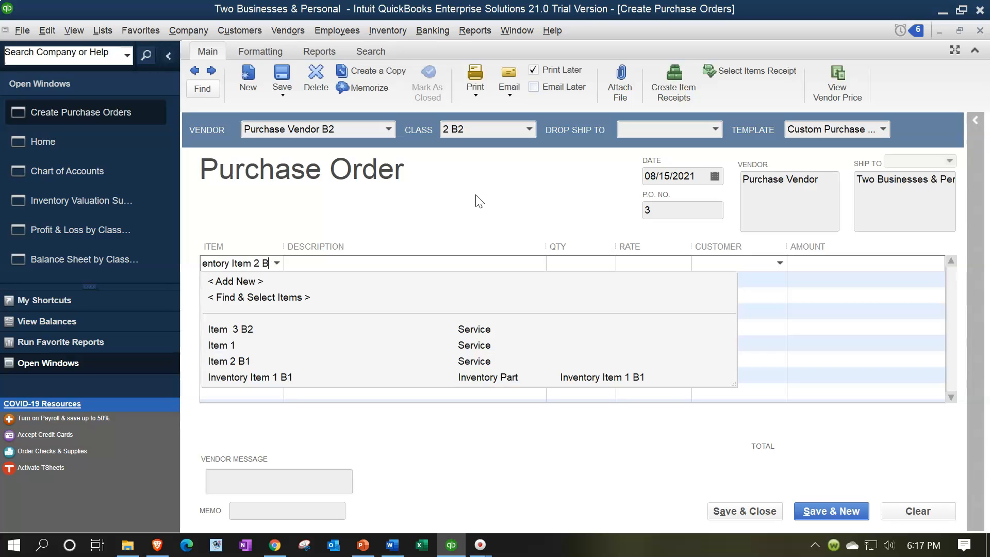
type("2")
key("Tab")
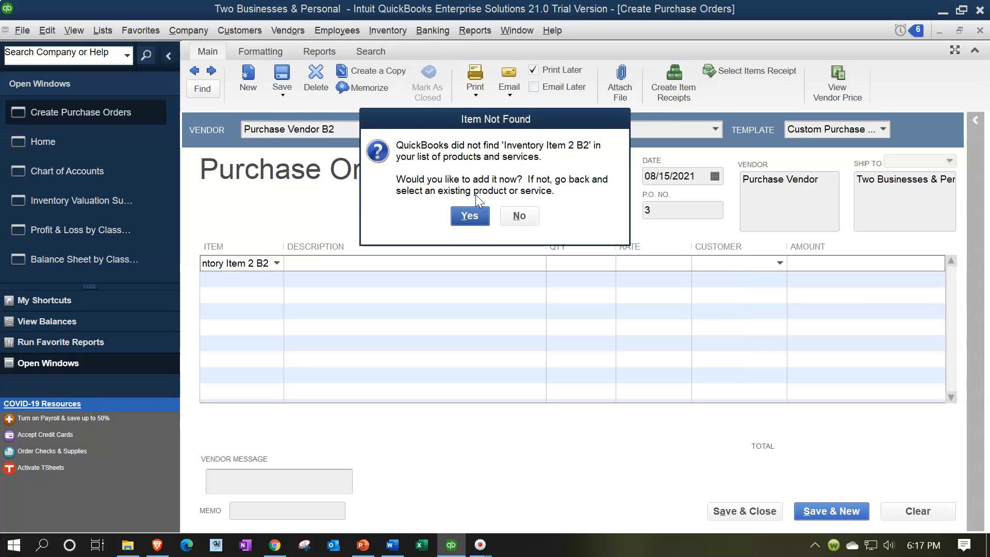
key("Return")
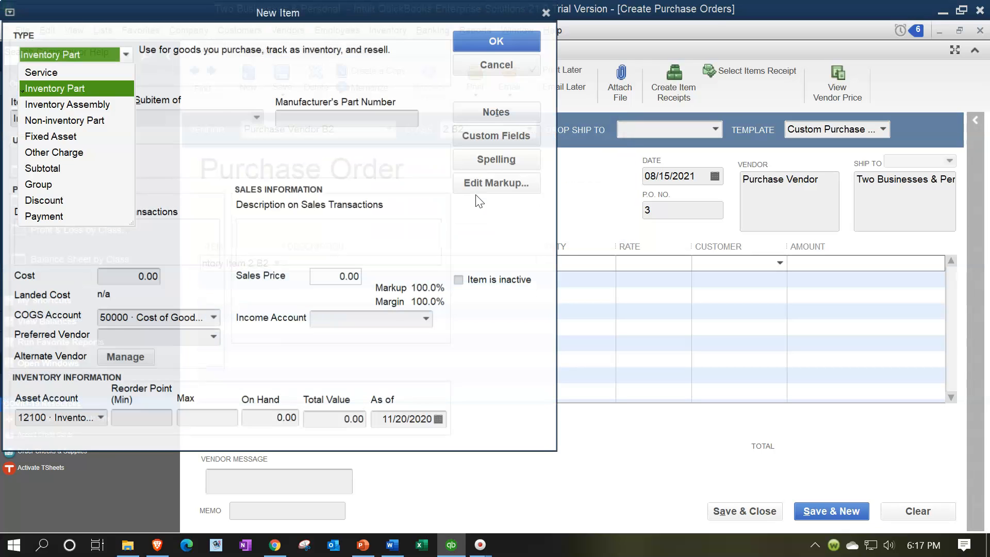
Keep the Inventory Part type and enter the purchase description Inventory Item 2 B2 and a cost of 150 for the new item
key("Tab")
key("Tab")
key("Tab")
key("Tab")
key("Tab")
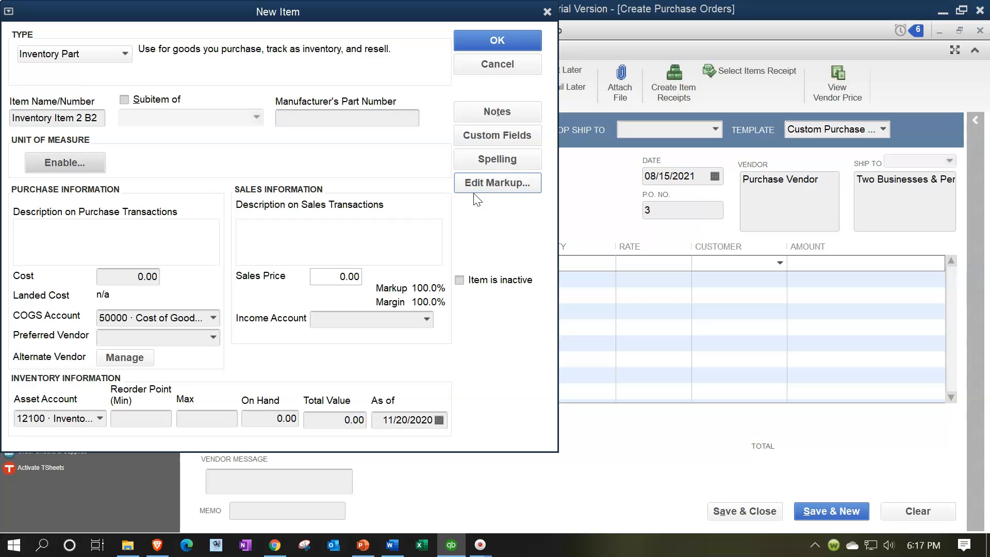
type("Inventory Item ")
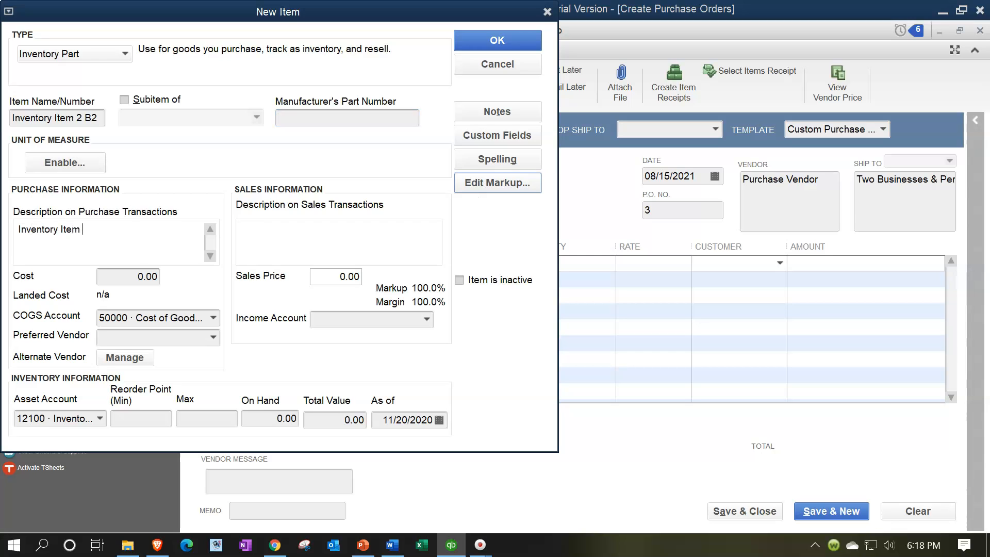
type("2 B2")
key("Tab")
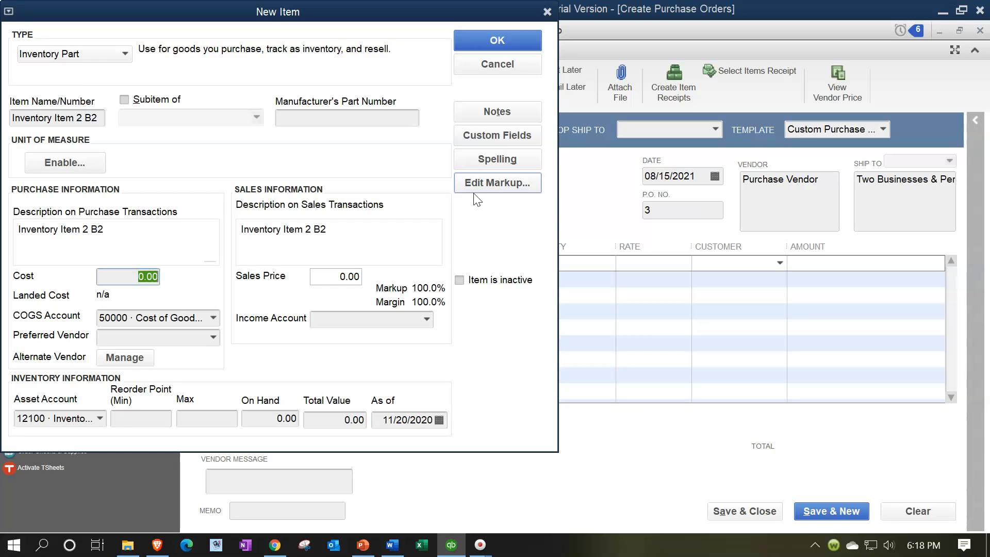
type("150")
key("Tab")
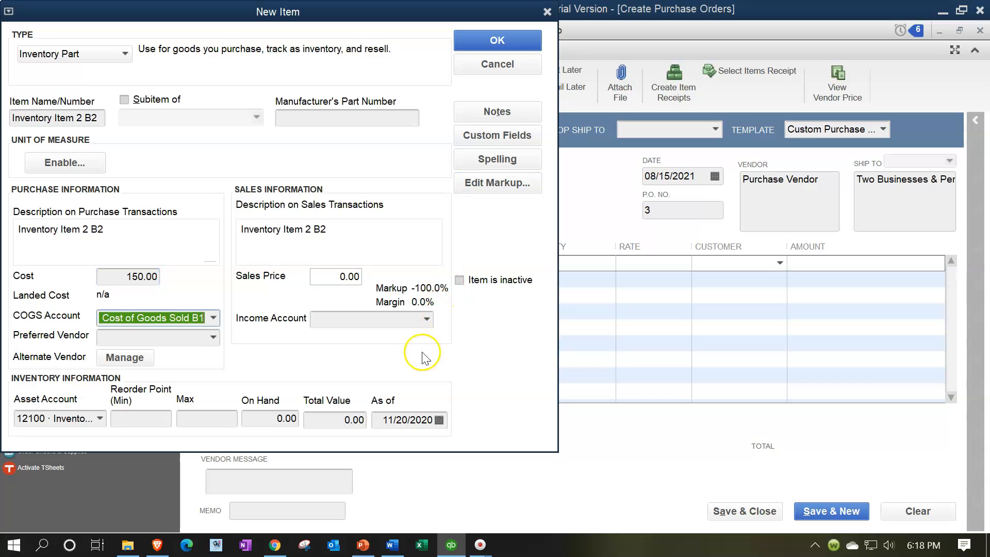
left_click(212, 317)
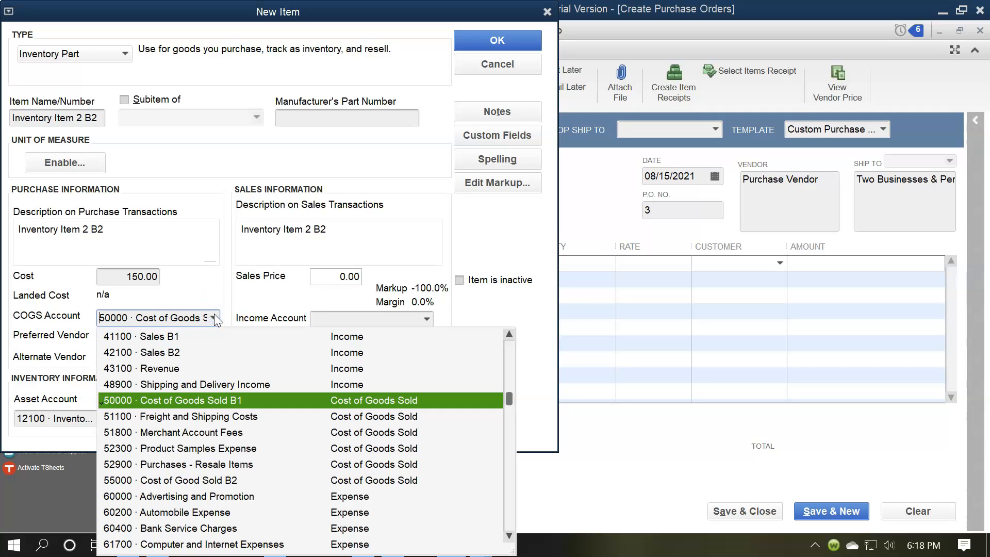
left_click(222, 400)
left_click(207, 288)
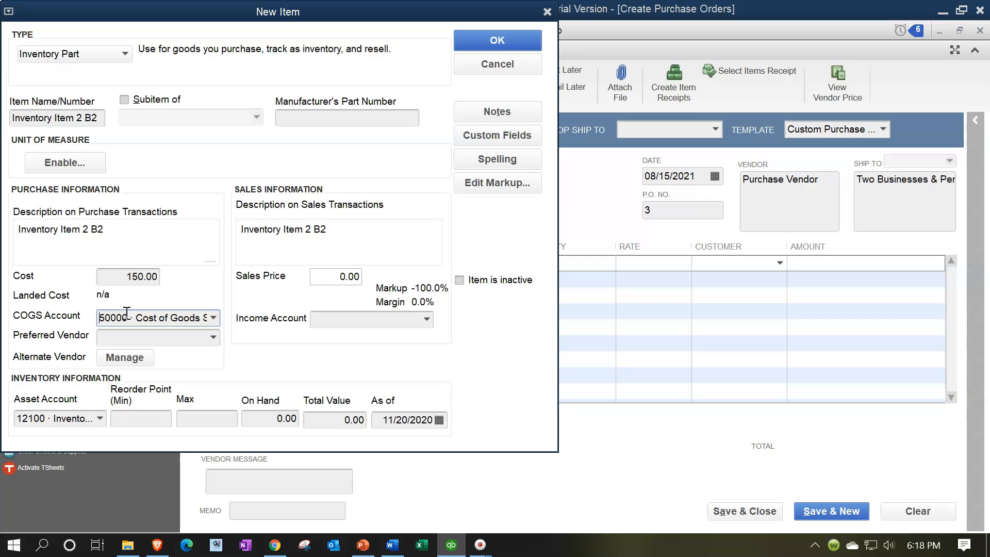
left_click(213, 318)
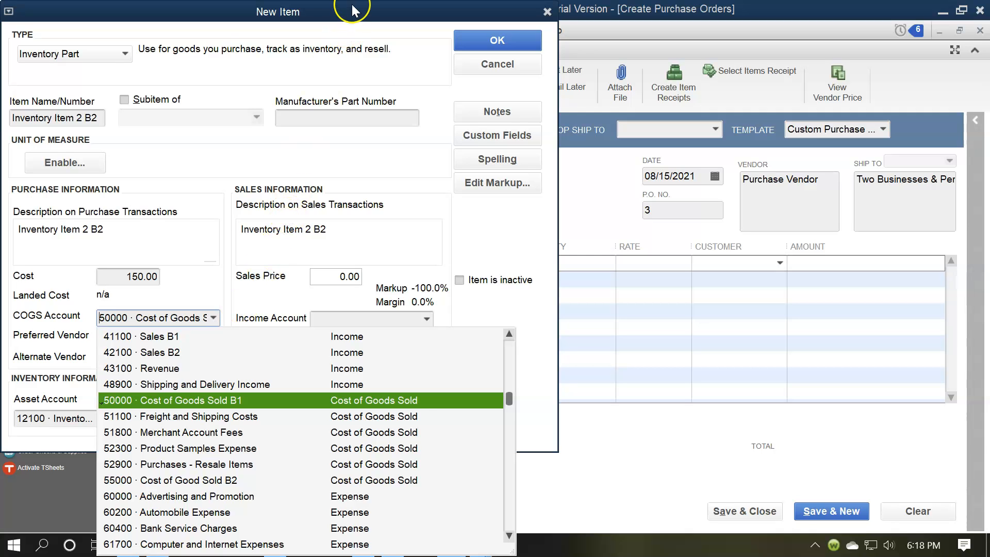
left_click(401, 103)
Set the new item's COGS account to 55000 · Cost of Good Sold B2
left_click_drag(387, 11, 441, 48)
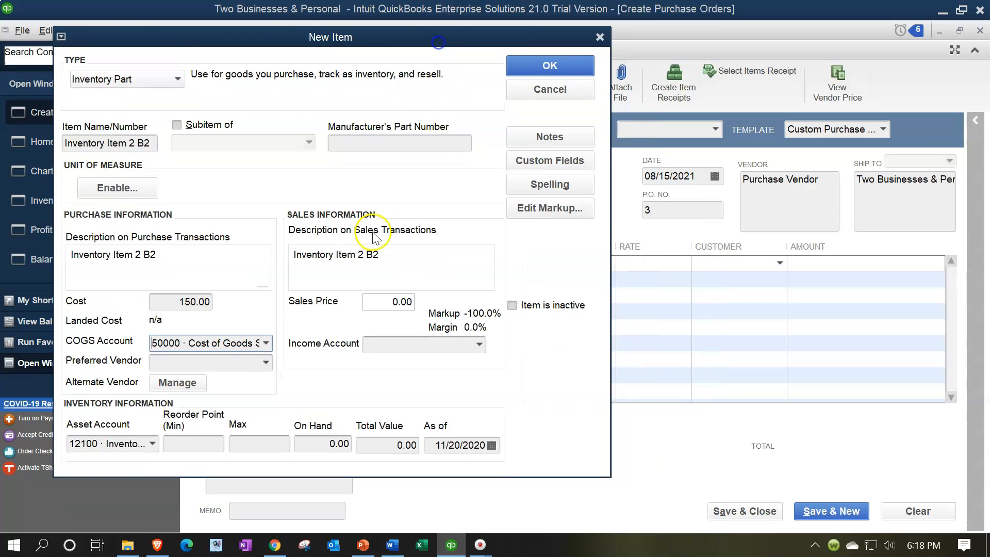
left_click(268, 344)
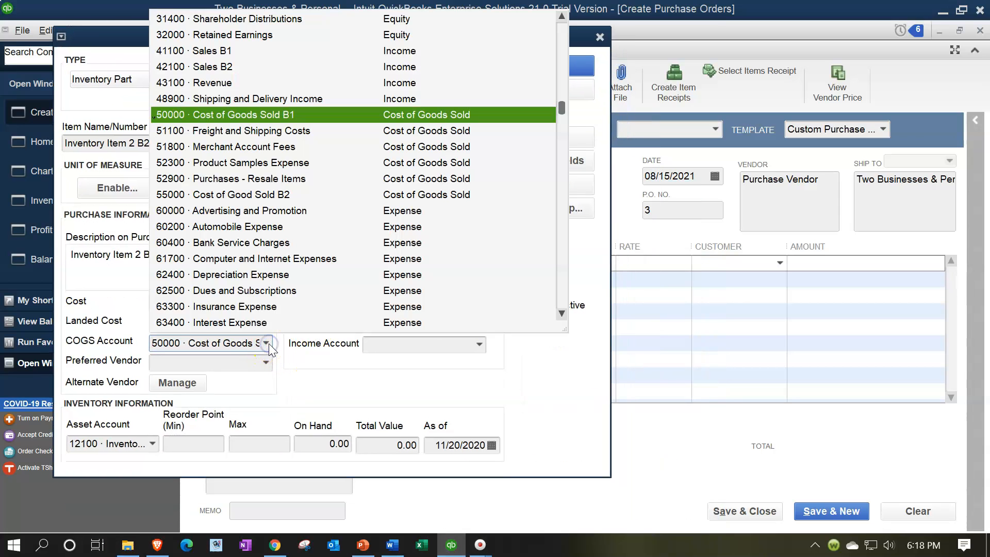
left_click(238, 195)
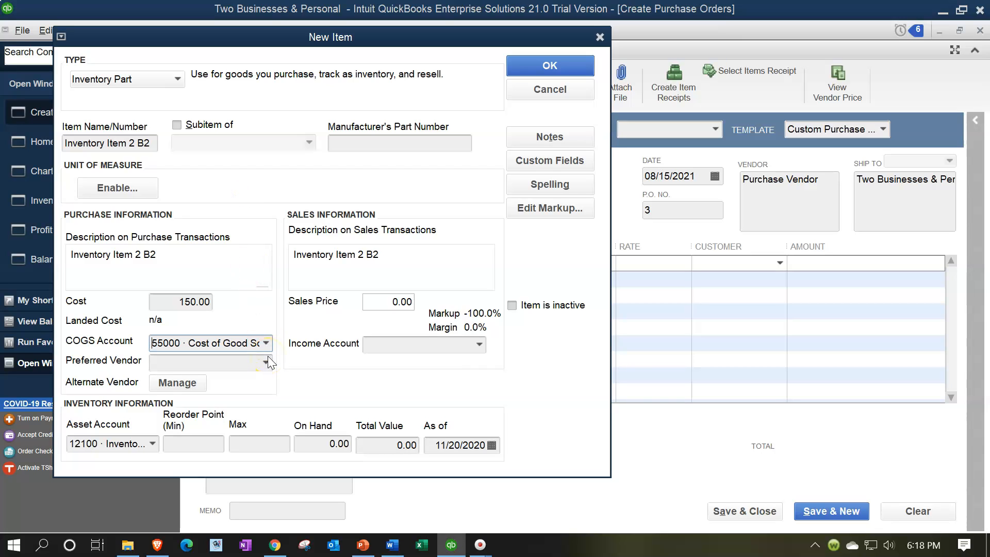
Set the new item's sales price to 250
key("Tab")
key("Tab")
key("Tab")
key("Tab")
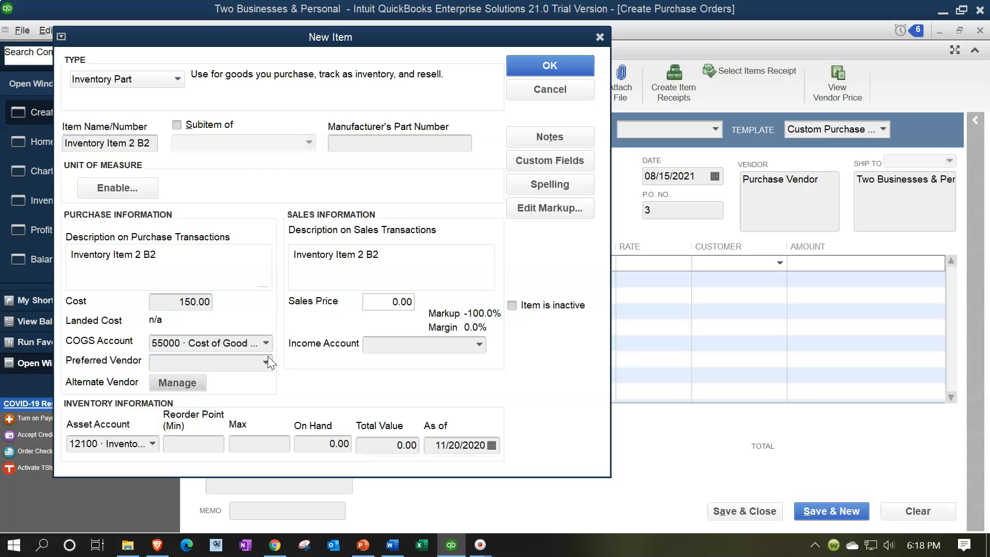
type("250")
key("Tab")
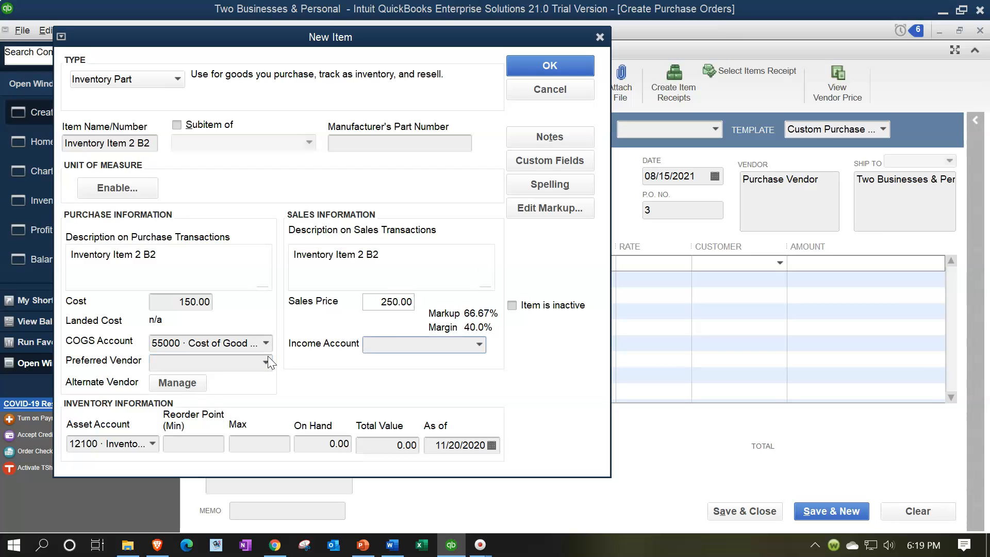
Assign 42100 · Sales B2 as the new item's income account
left_click(483, 349)
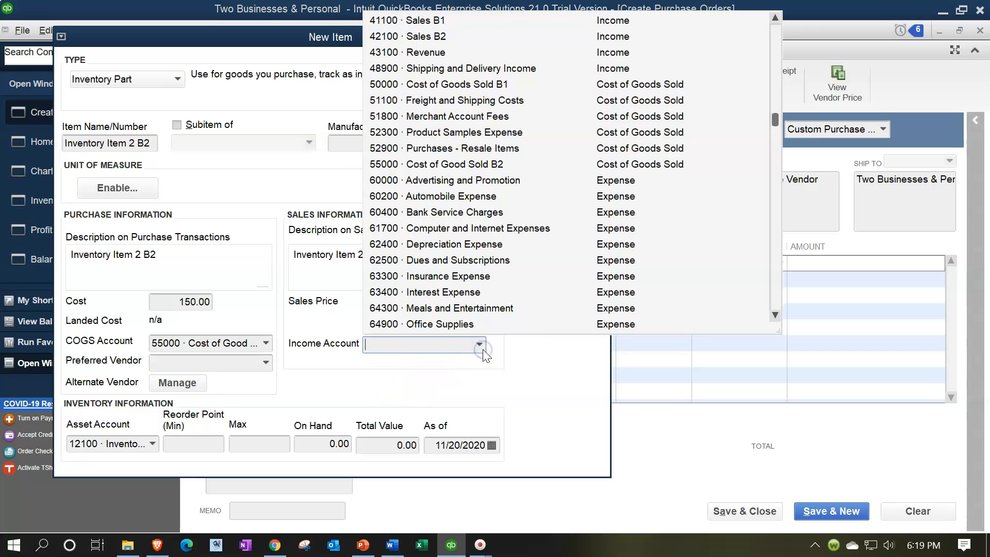
scroll(459, 245, "up", 1)
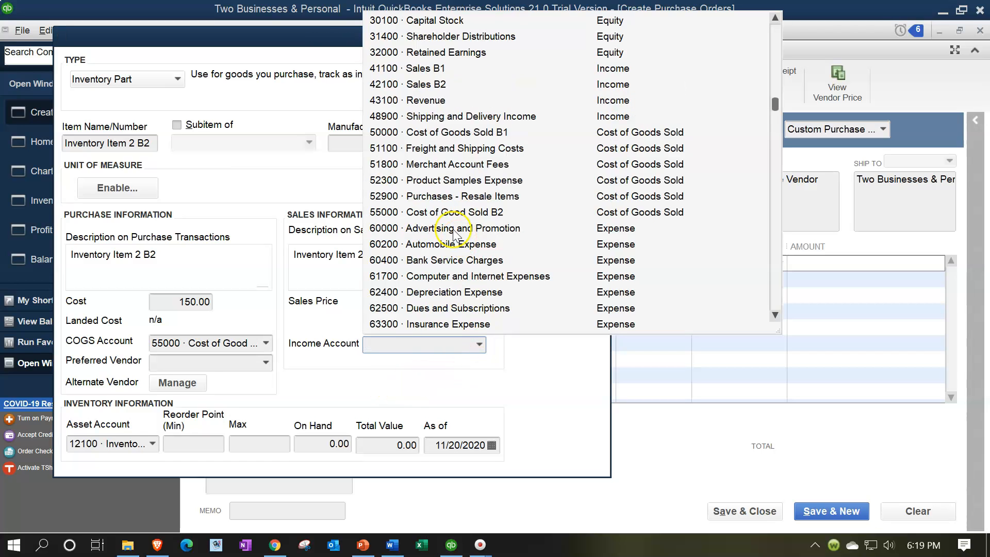
left_click(439, 80)
left_click(436, 85)
left_click(435, 85)
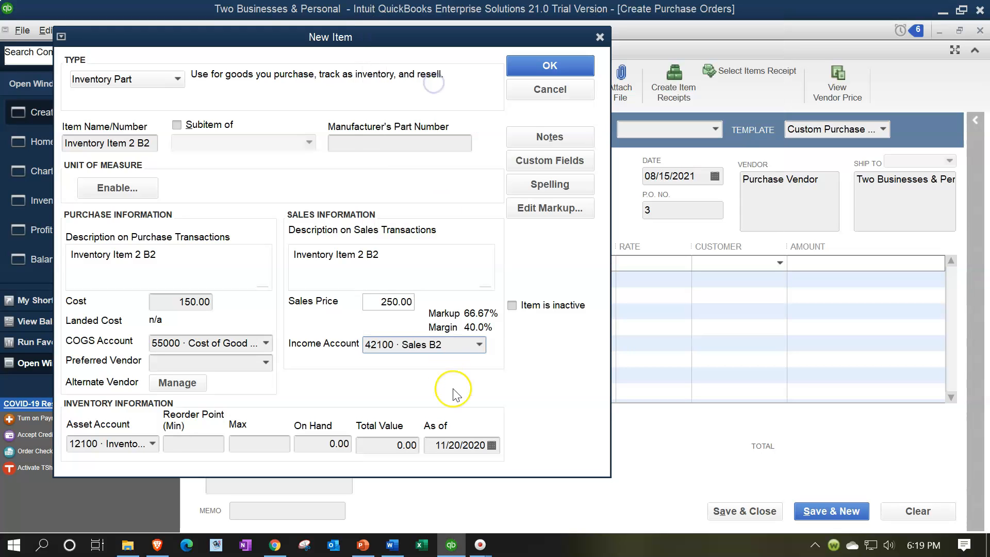
Set the item's asset account to 12200 · Inventory B2 and save the new item
left_click(153, 444)
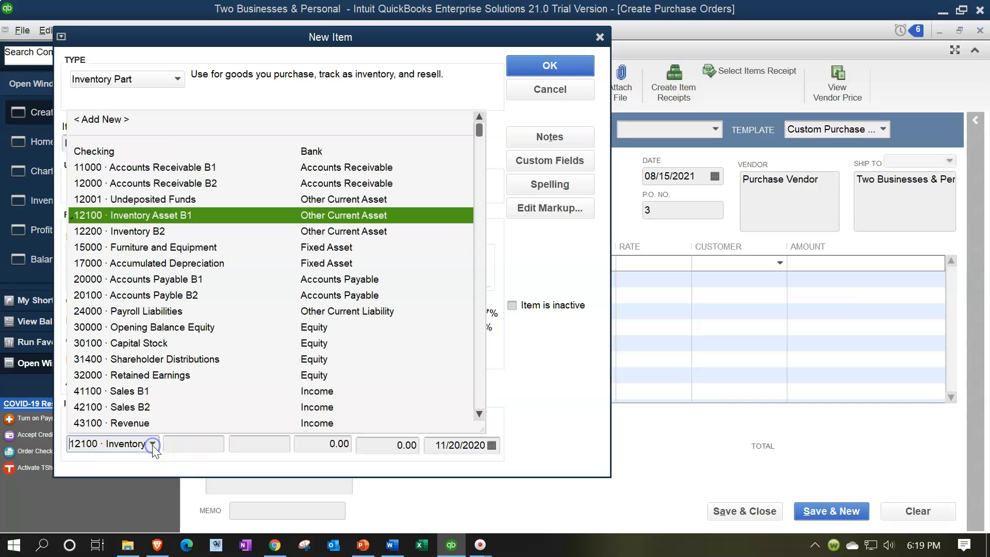
left_click(192, 214)
left_click(153, 231)
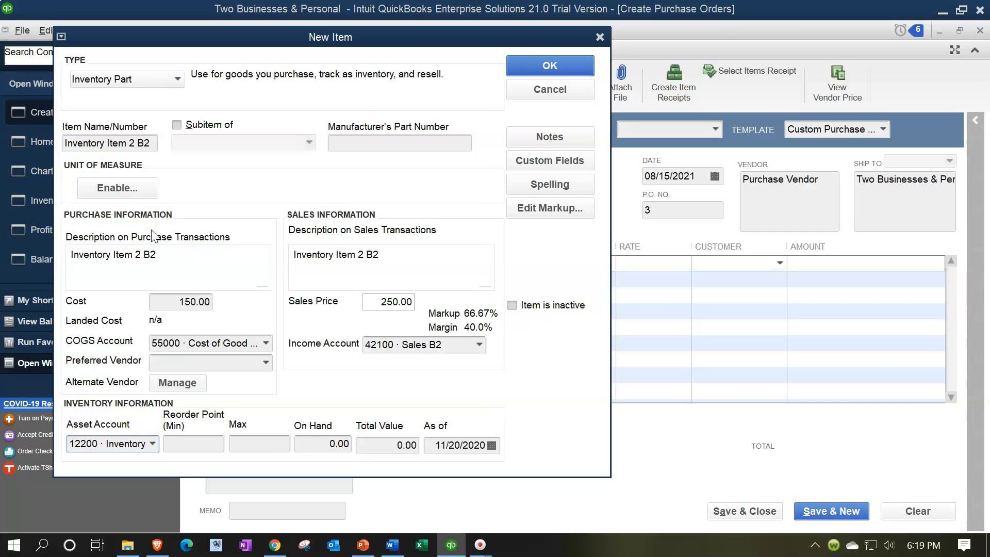
left_click(150, 280)
left_click(527, 70)
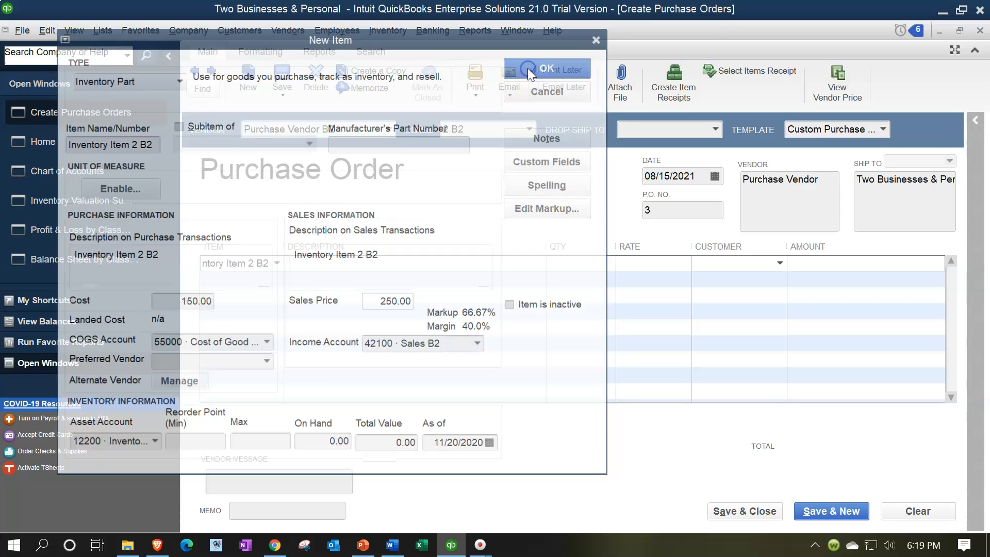
Examine the choices for assigning classes in the company's Accounting preferences, and close the preferences without changing them
left_click(48, 33)
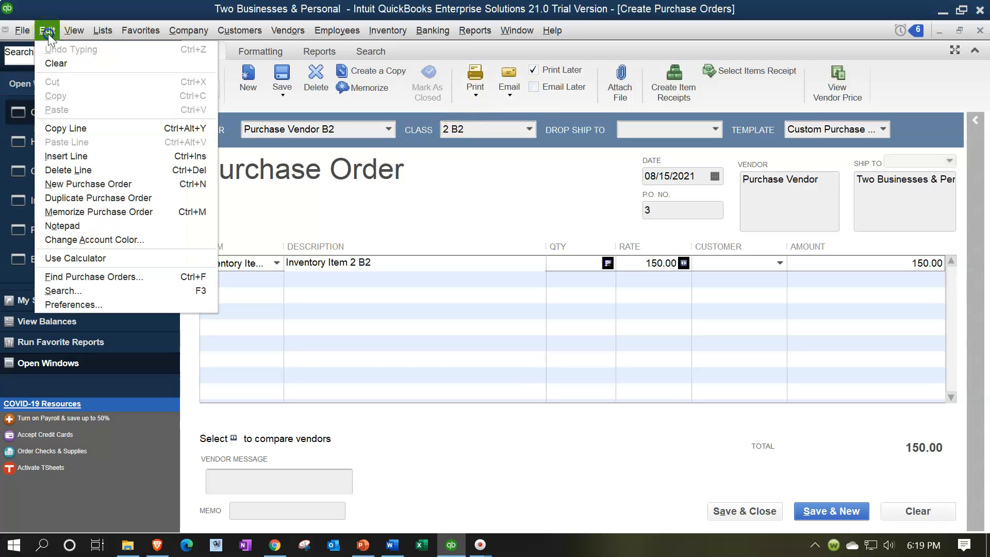
left_click(82, 304)
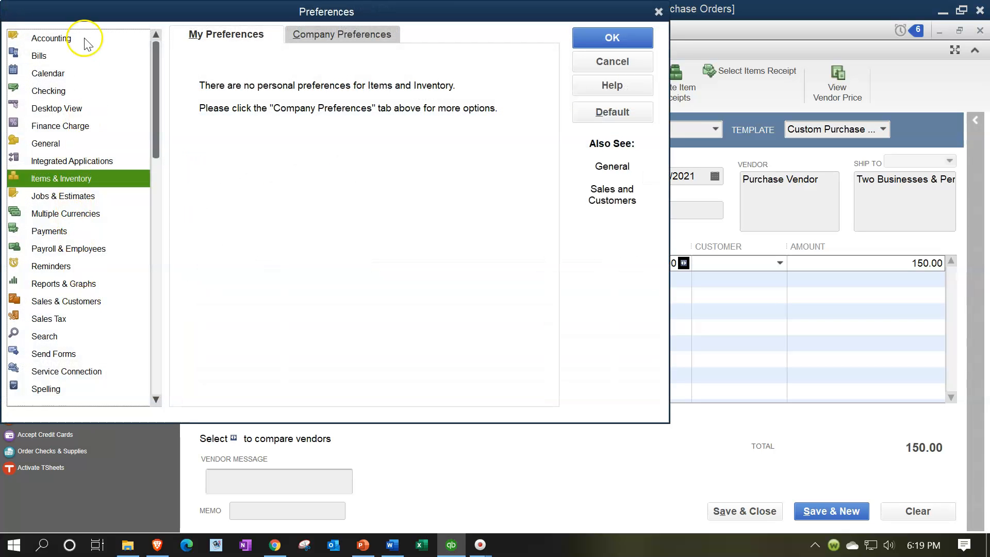
left_click(85, 39)
left_click(306, 34)
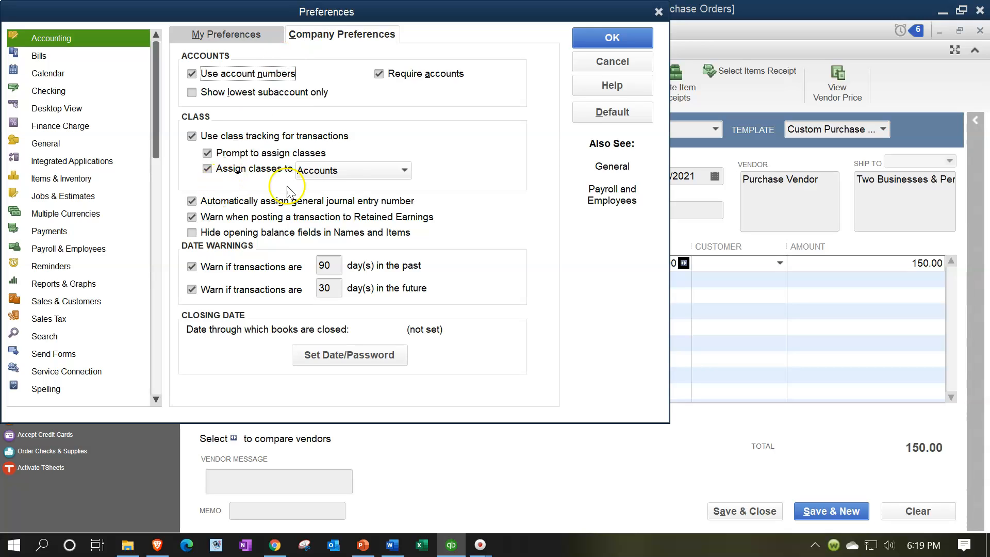
left_click(404, 172)
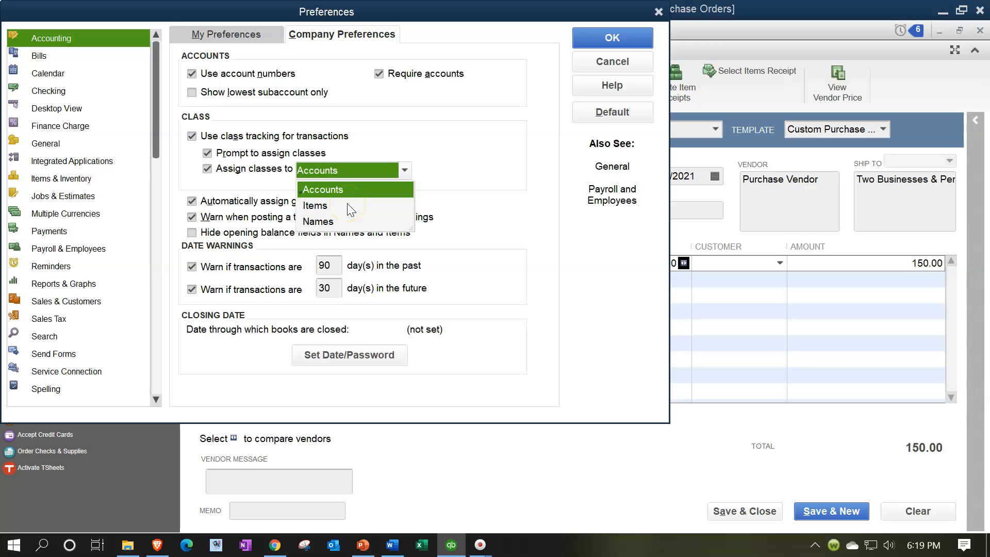
left_click(490, 135)
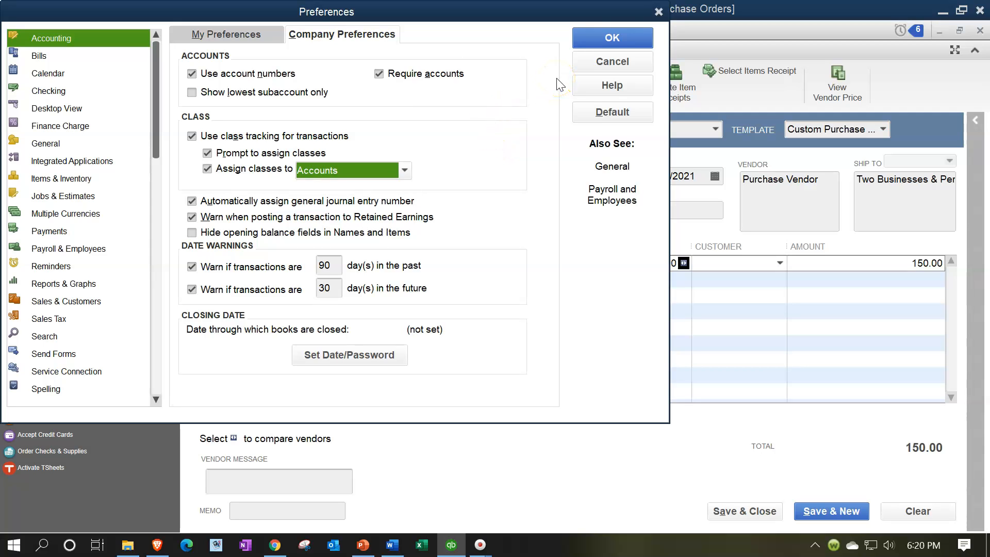
left_click(658, 12)
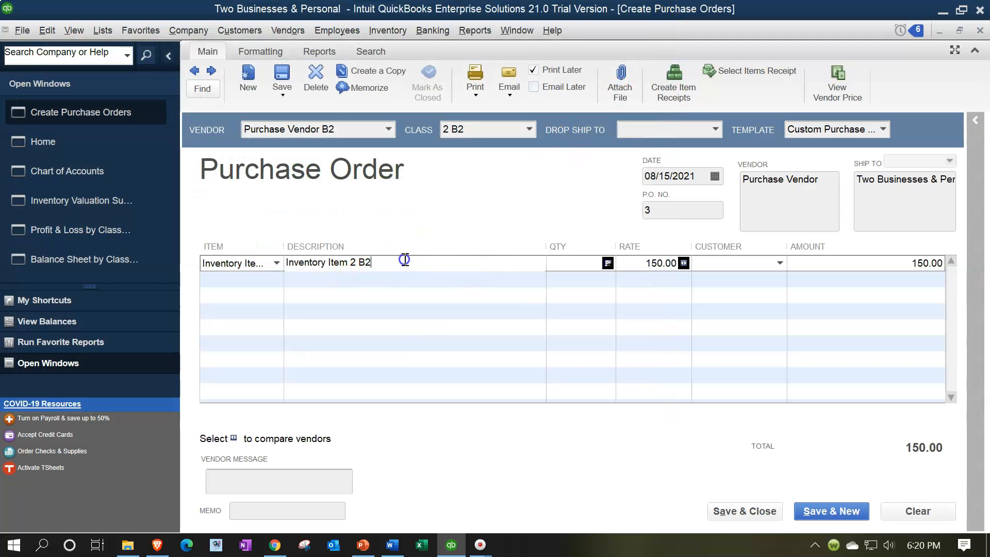
Order a quantity of 130 of Inventory Item 2 B2, and save and close the purchase order, accepting its future date
key("Tab")
type("130")
key("Tab")
key("Tab")
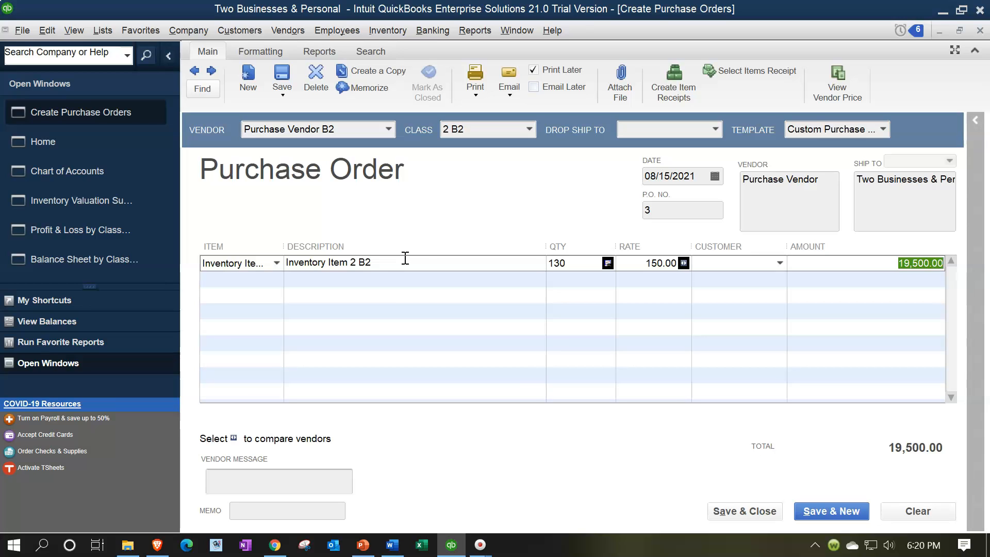
left_click(415, 305)
left_click(738, 512)
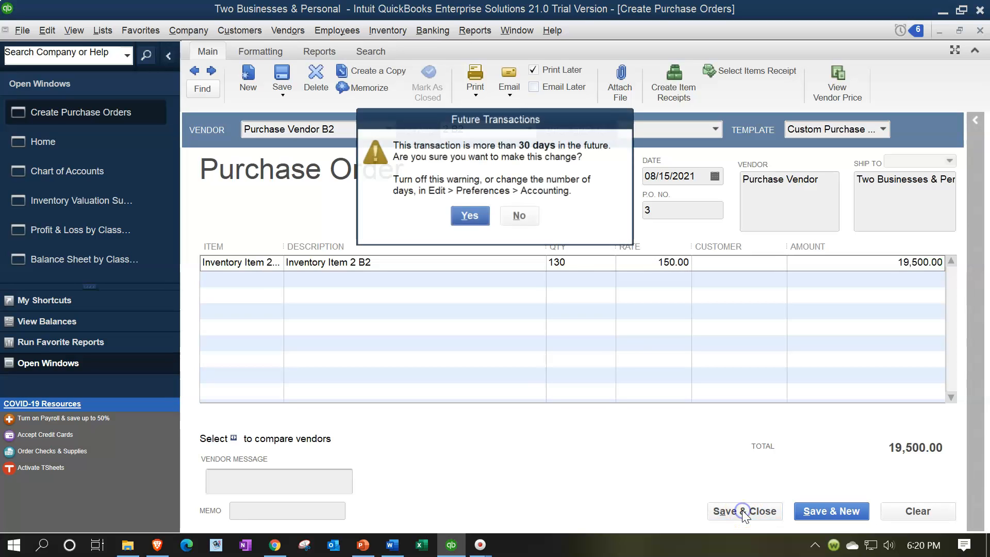
left_click(469, 215)
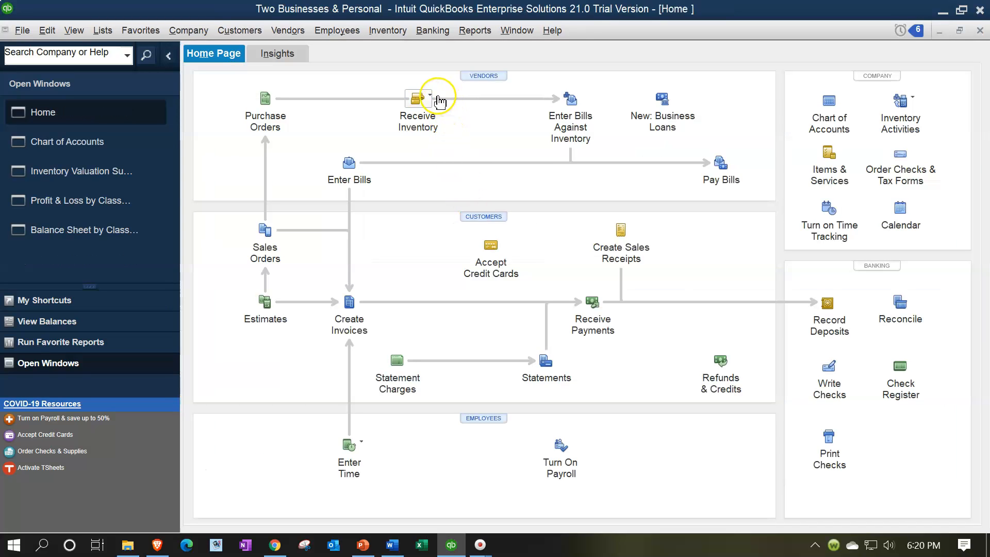
Start receiving inventory with a bill and set the bill's A/P account to 20100 · Accounts Payble B2
left_click(431, 100)
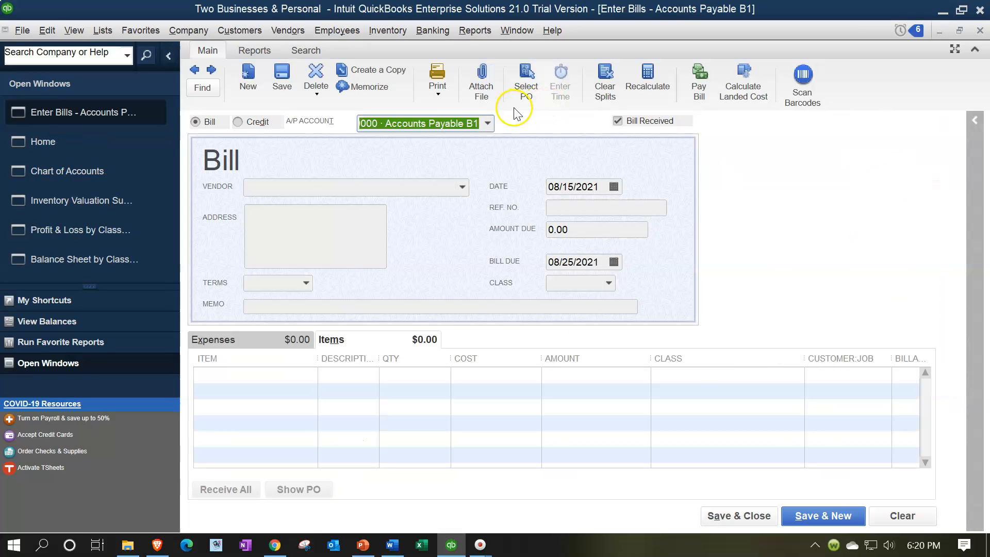
left_click(487, 124)
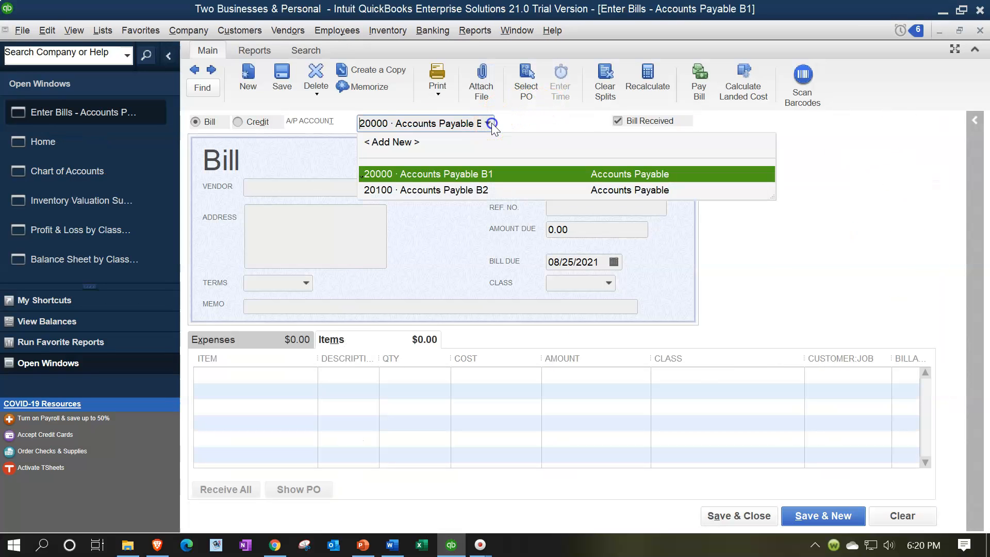
left_click(427, 192)
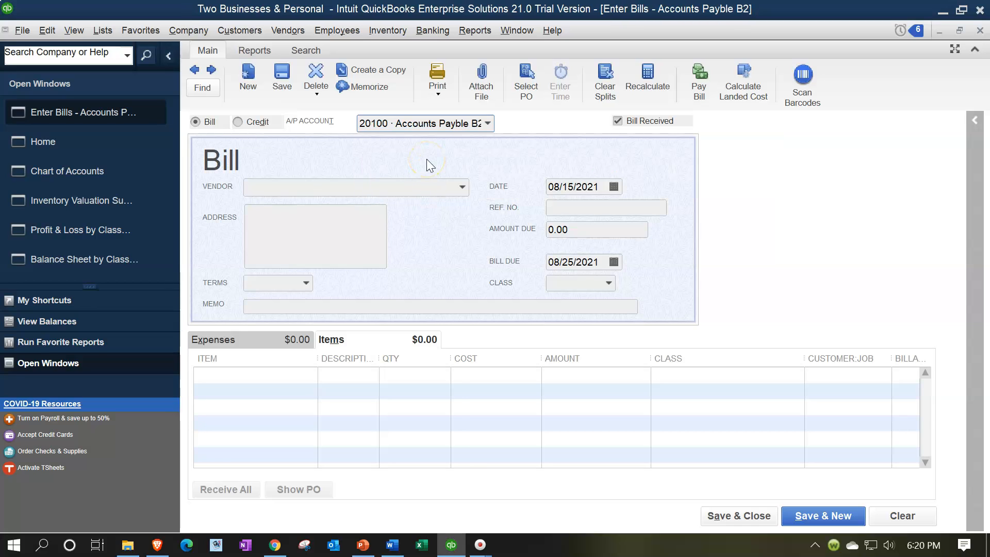
Choose Purchase Vendor B2 as the bill's vendor and receive against its open purchase order no. 3 dated 08/15/2021
left_click(460, 188)
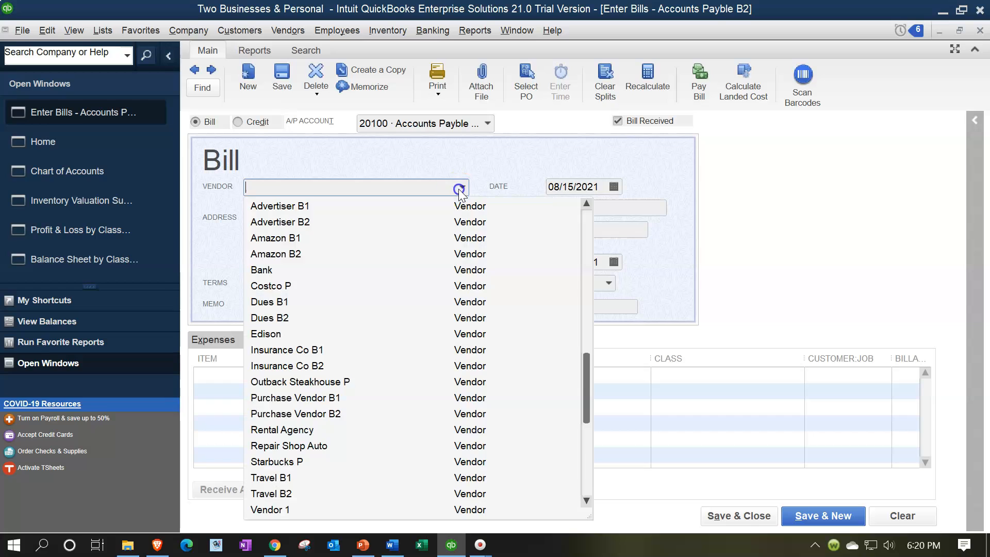
left_click(460, 190)
type("Purchase Vendor B1")
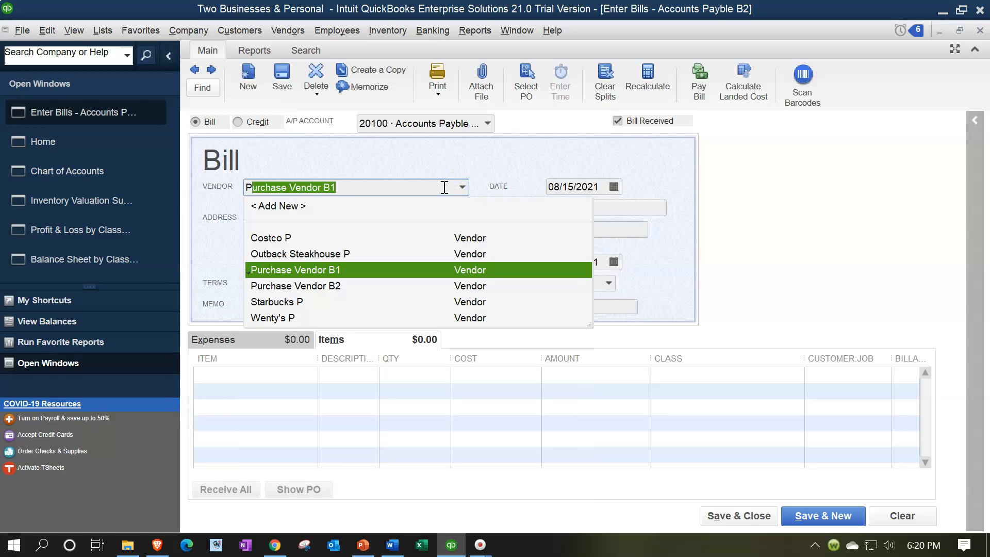
key("Down")
key("Tab")
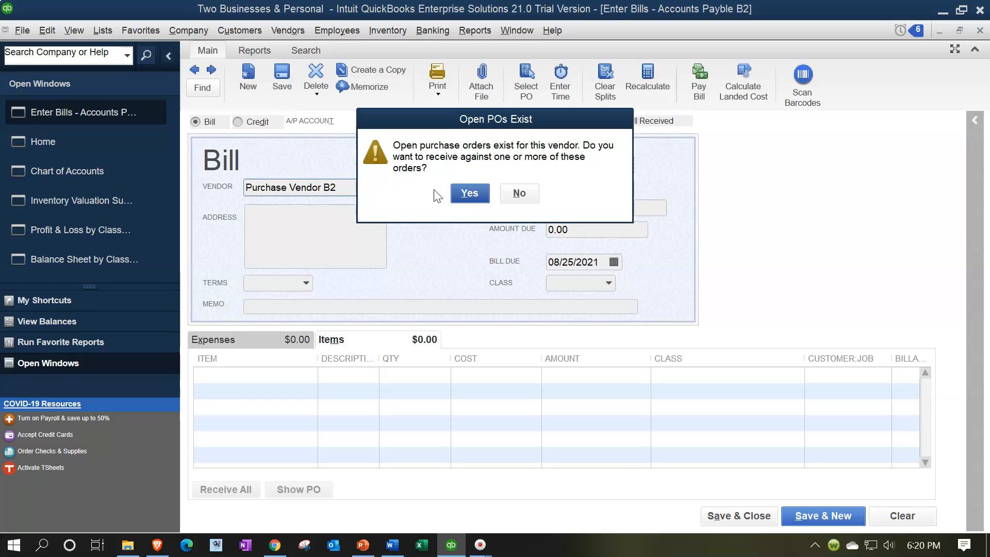
left_click(460, 192)
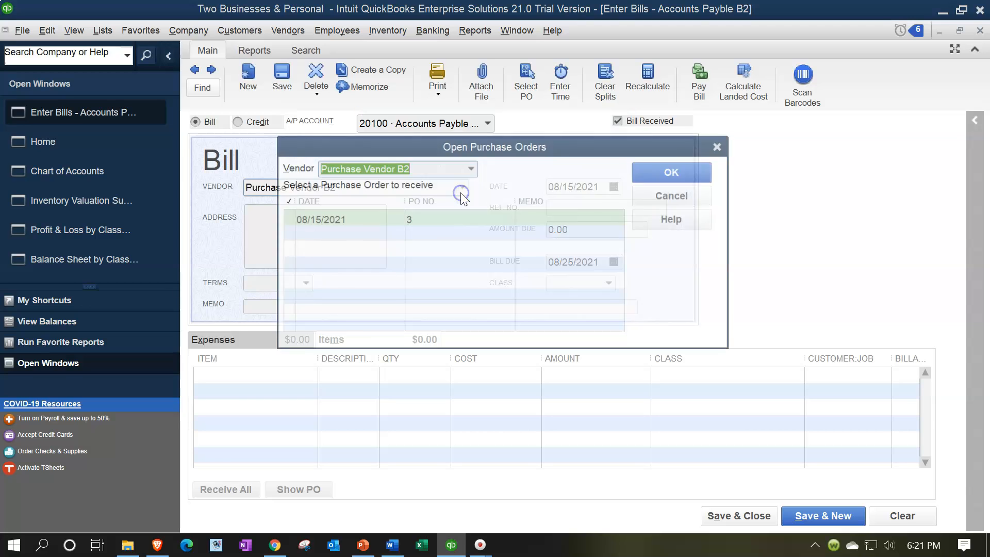
left_click(296, 222)
left_click(655, 171)
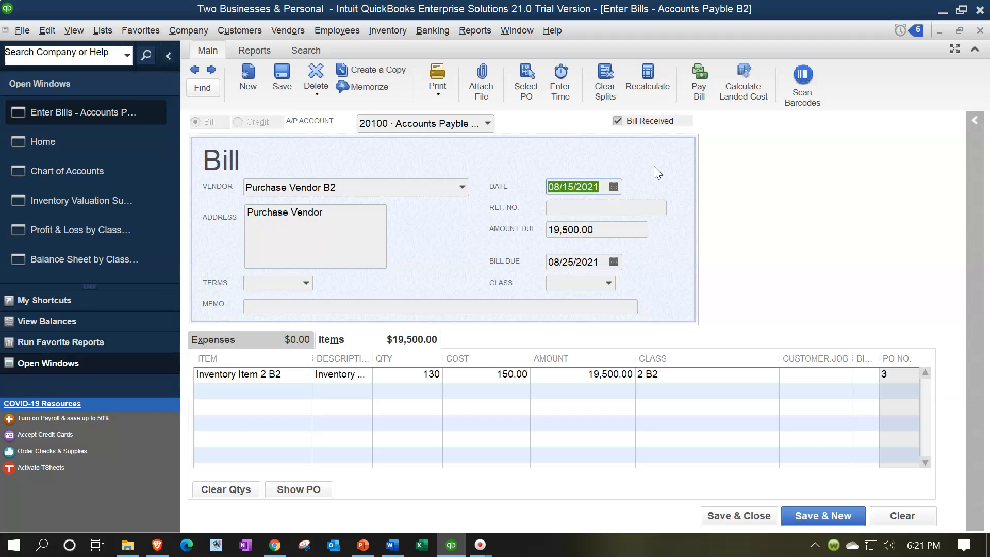
Step through the bill's header fields and its Inventory Item 2 B2 line to review the values carried over from the purchase order
key("Tab")
key("Tab")
key("Tab")
key("Tab")
key("Tab")
key("Tab")
key("Tab")
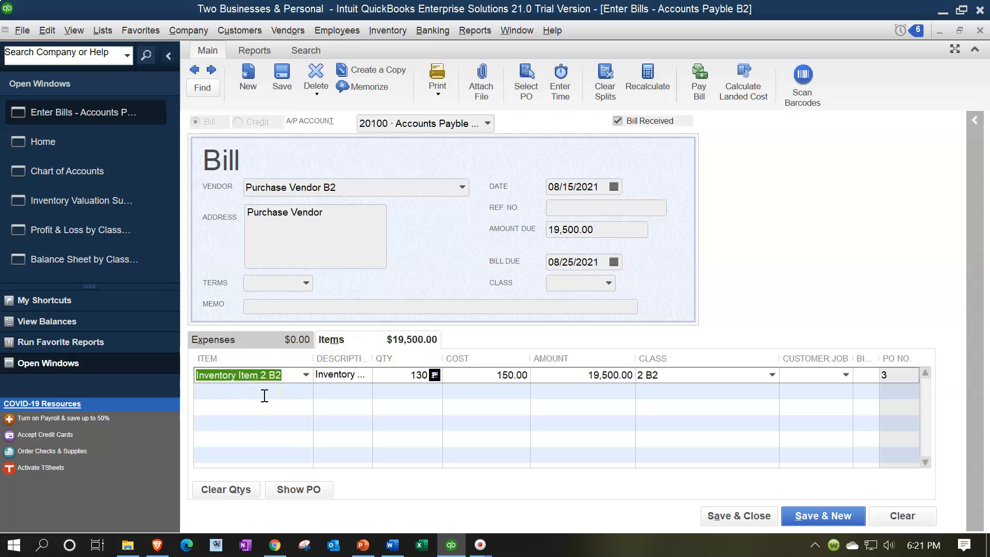
key("Tab")
key("Tab")
key("Tab")
key("Tab")
key("Tab")
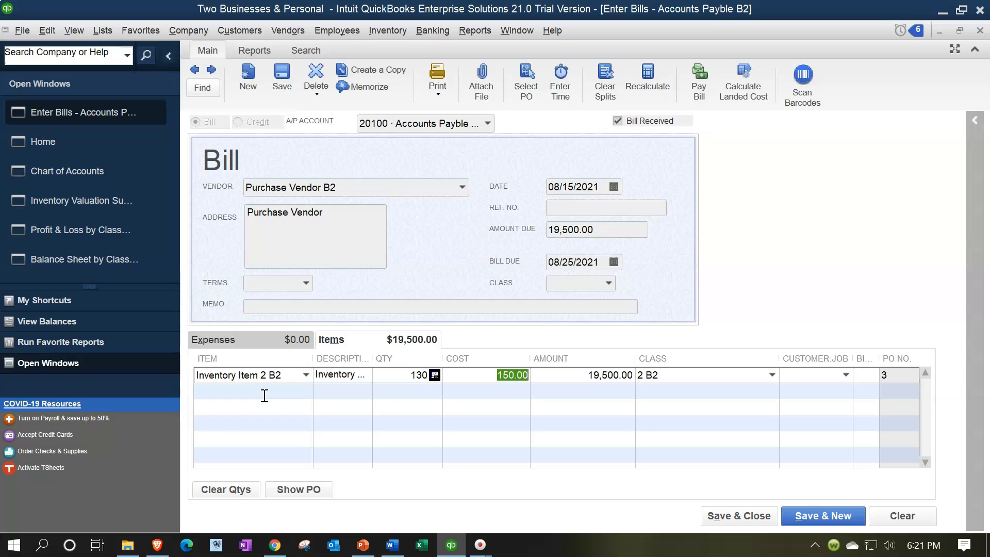
Check the class on the bill's item line, and save and close the bill, accepting its future date
left_click(263, 397)
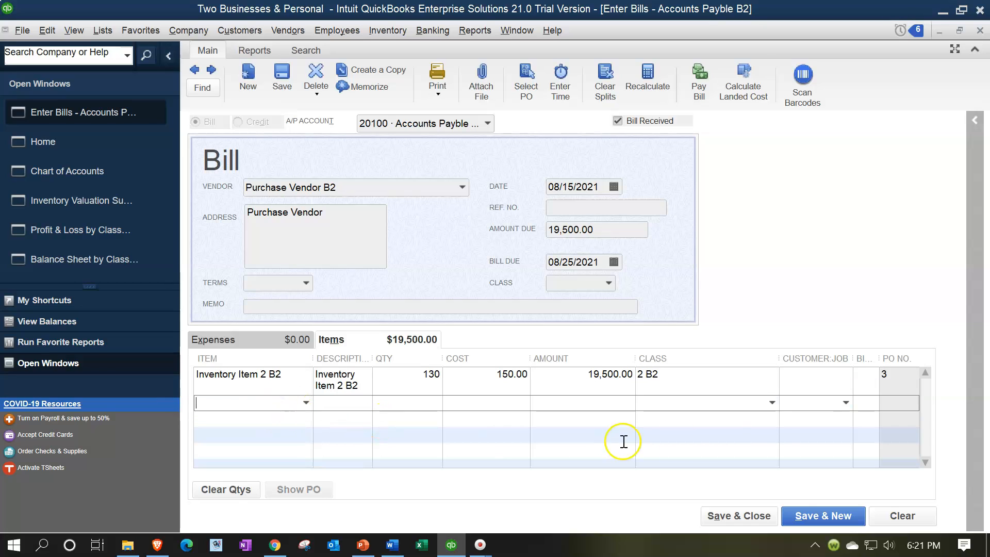
left_click(718, 376)
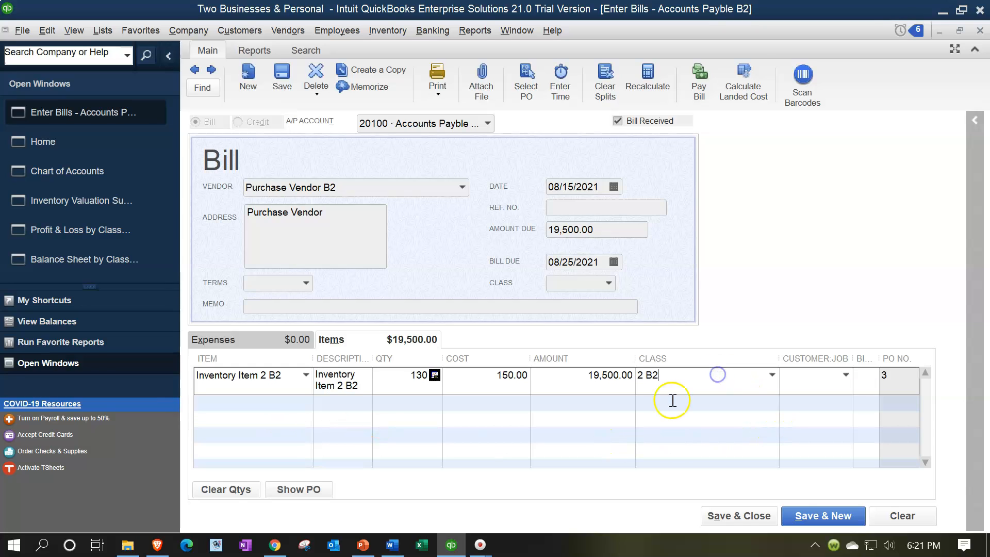
left_click(674, 408)
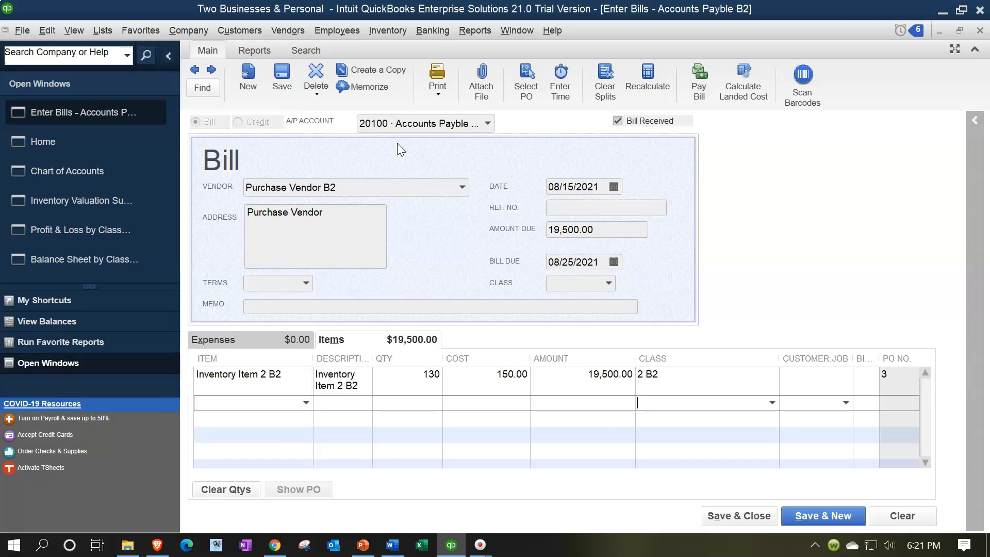
left_click(722, 513)
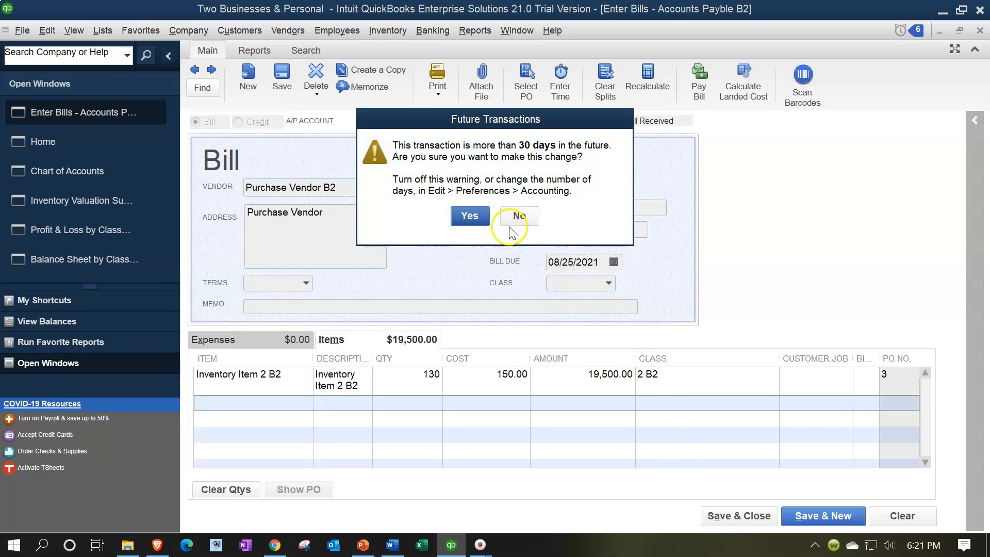
left_click(484, 215)
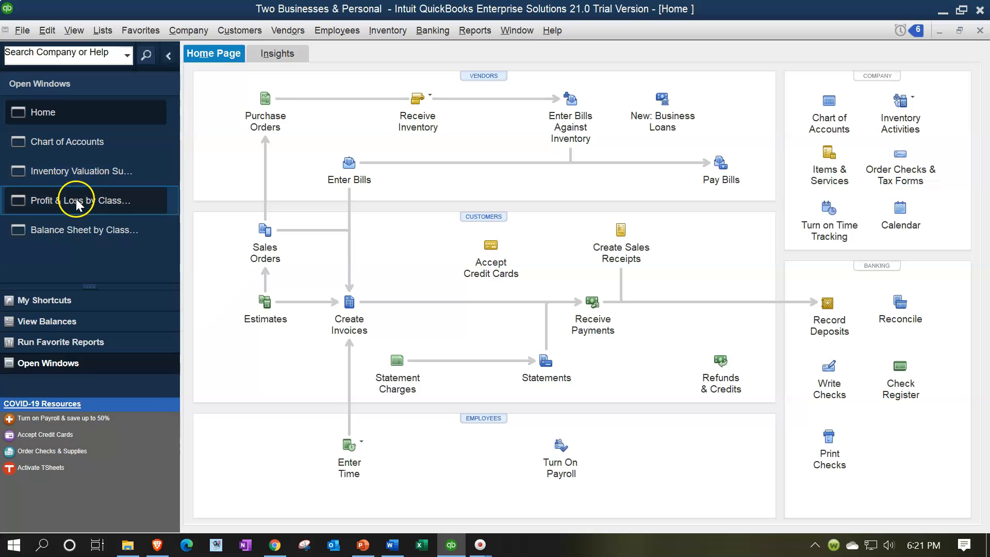
Inspect the transactions behind the 2 B2 amount of 12200 · Inventory B2 in the Balance Sheet by Class report
left_click(76, 229)
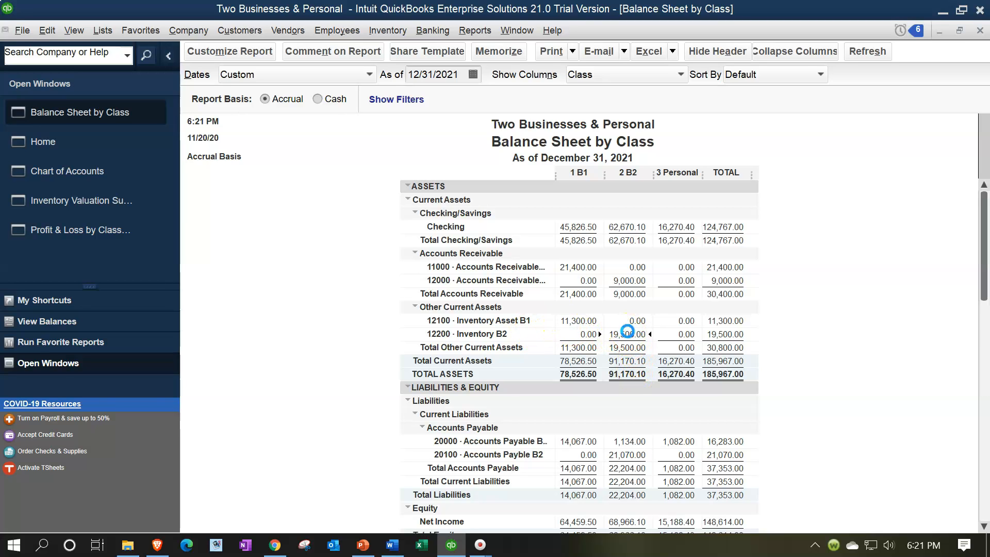
double_click(628, 333)
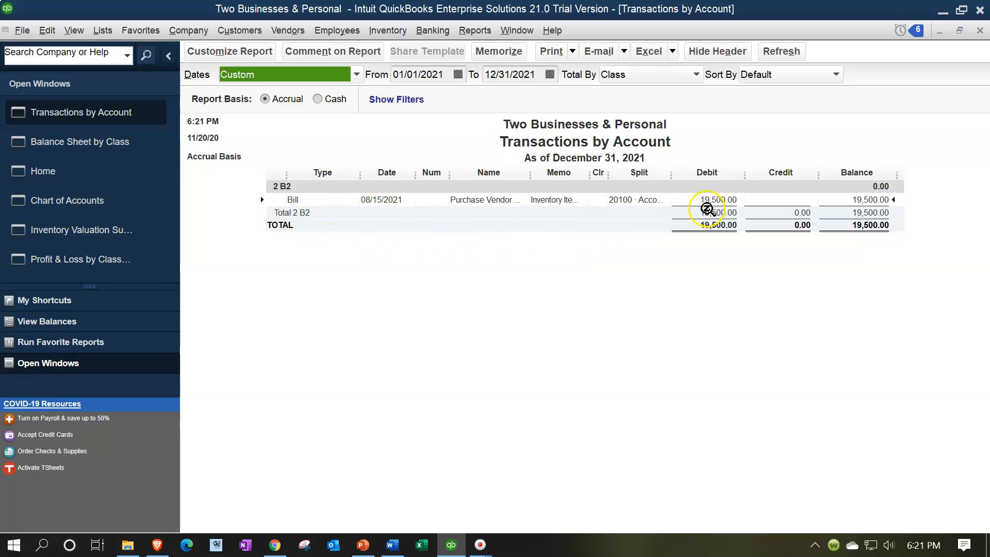
left_click(979, 32)
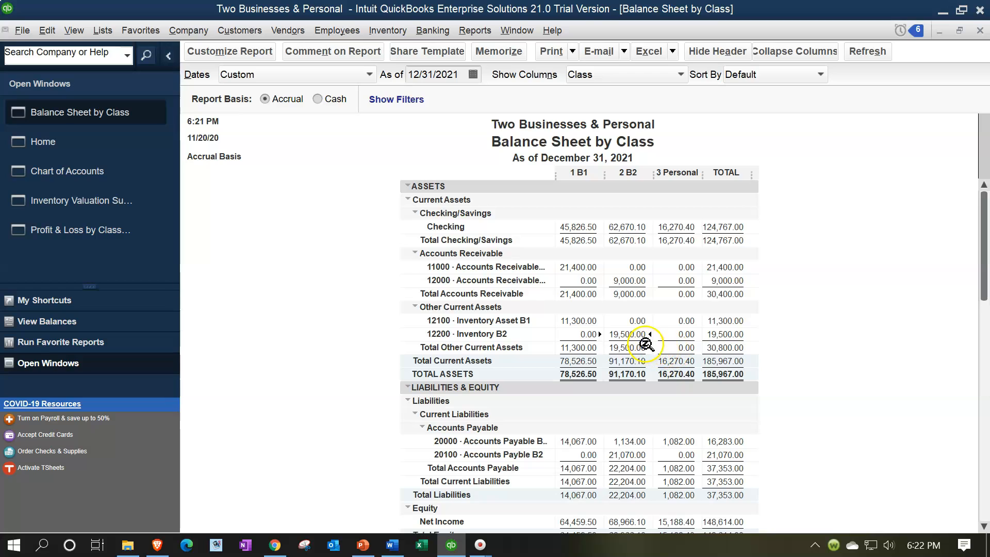
Inspect the transactions behind the 2 B2 amount of 20100 · Accounts Payble B2 in the Balance Sheet by Class report
scroll(660, 392, "down", 2)
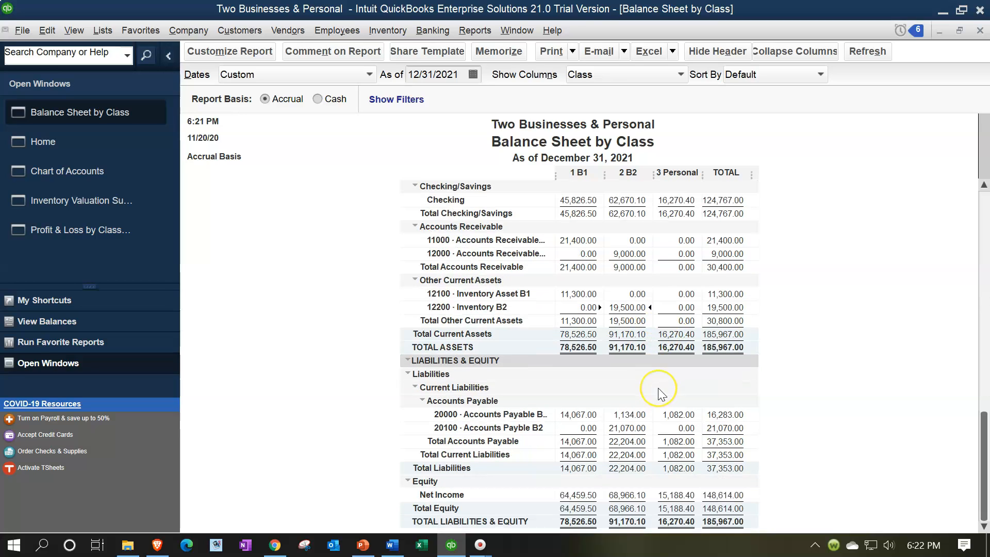
left_click(638, 442)
double_click(638, 442)
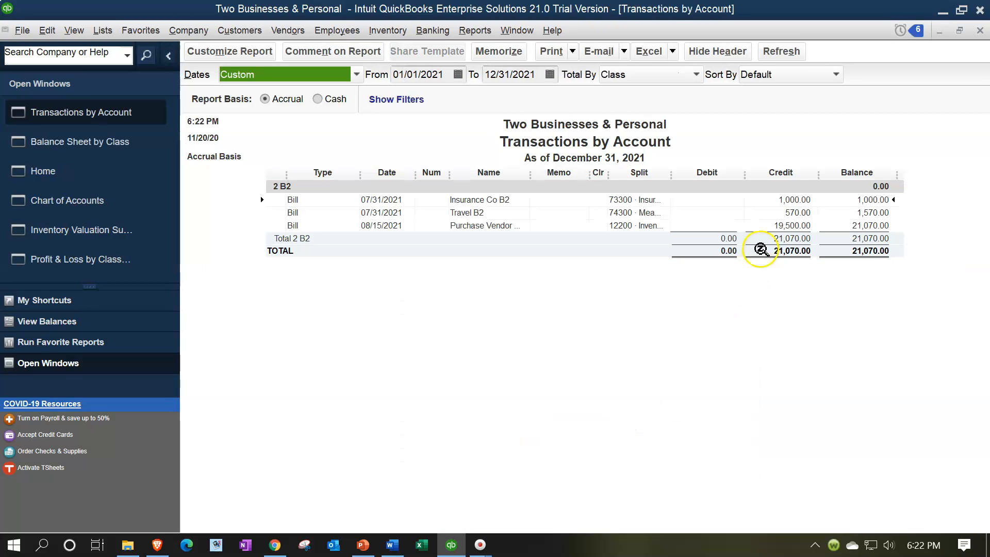
left_click(979, 30)
left_click(645, 313)
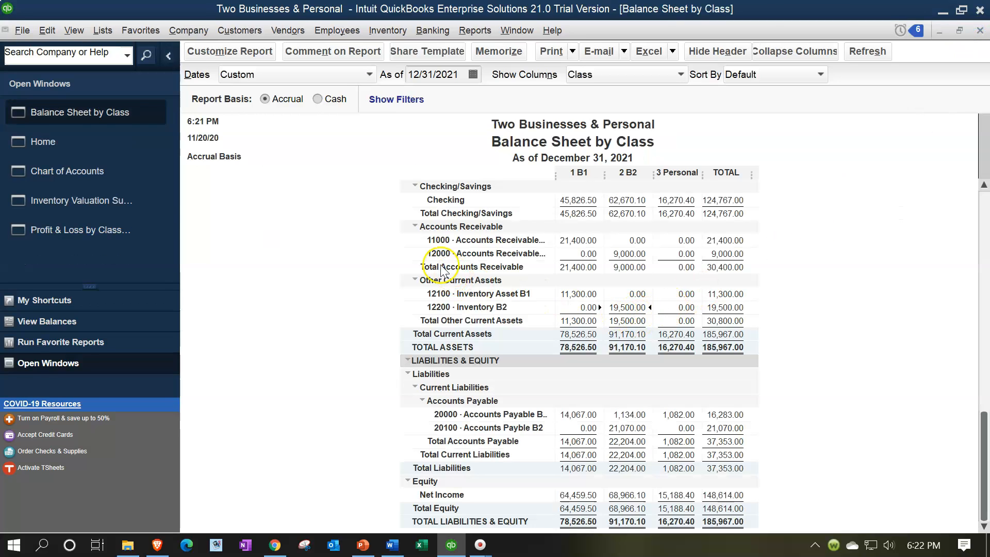
Bring up the Inventory Valuation Summary report and look over its available filters without changing them
left_click(108, 201)
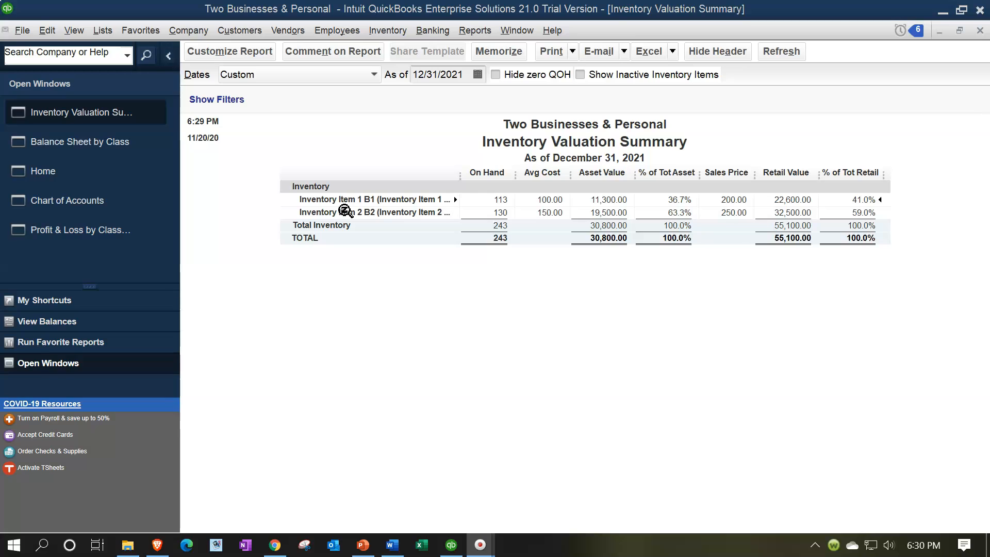
left_click(216, 55)
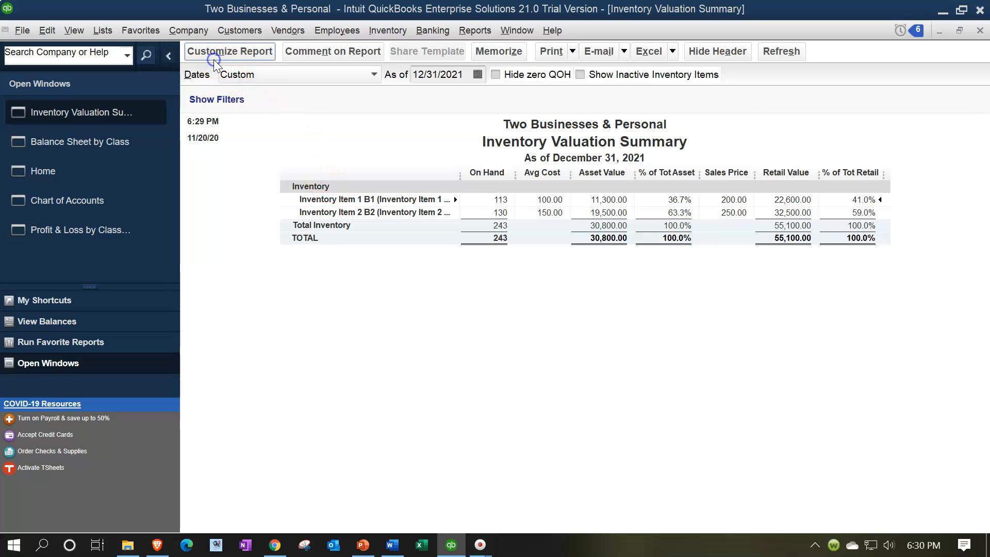
left_click(334, 136)
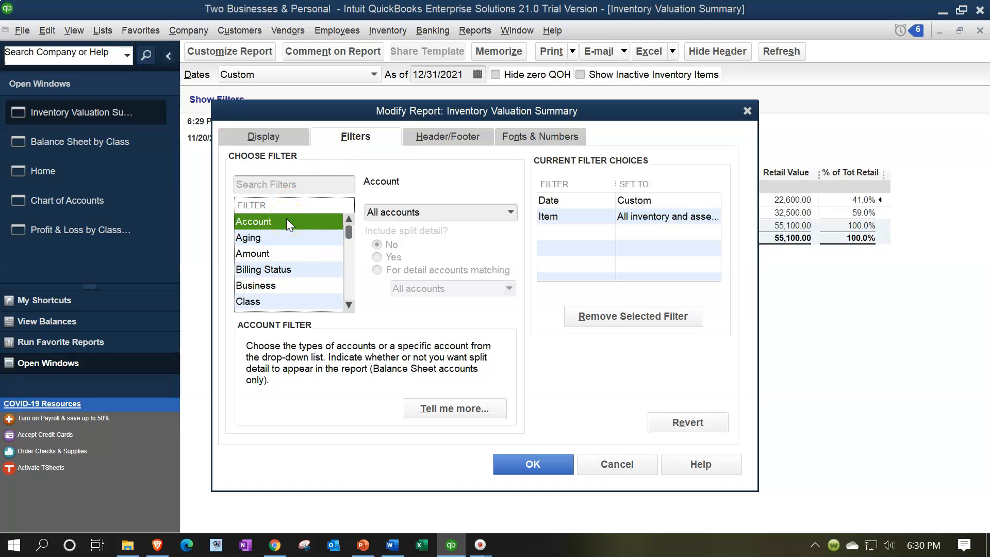
left_click(295, 285)
key("Escape")
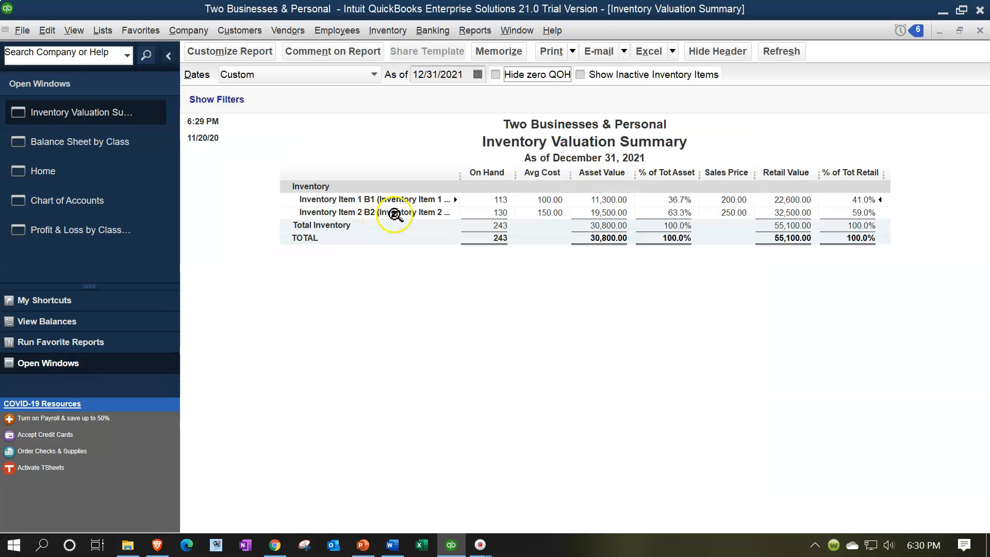
left_click(392, 212)
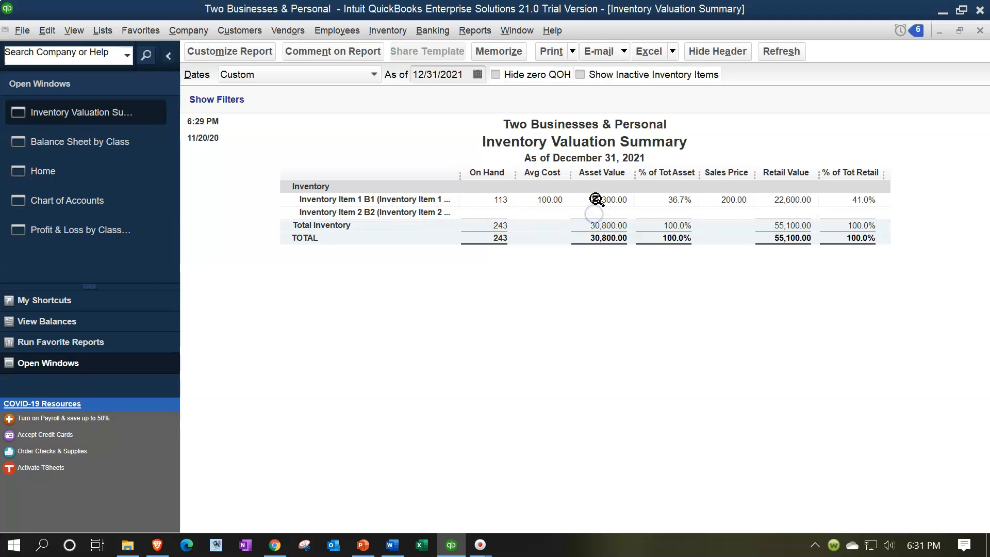
Filter the Inventory Valuation Summary report by the account 12200 · Inventory B2
left_click(227, 58)
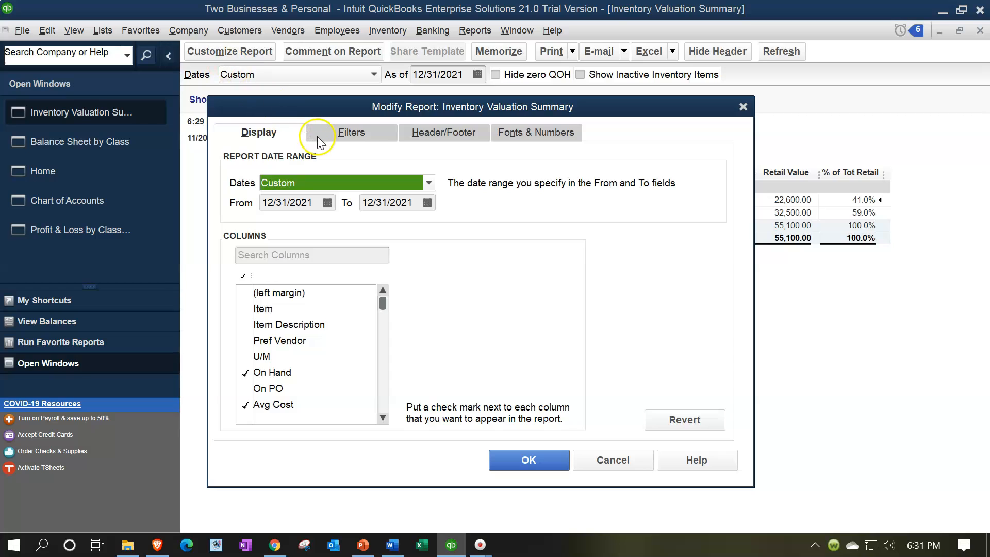
left_click(320, 137)
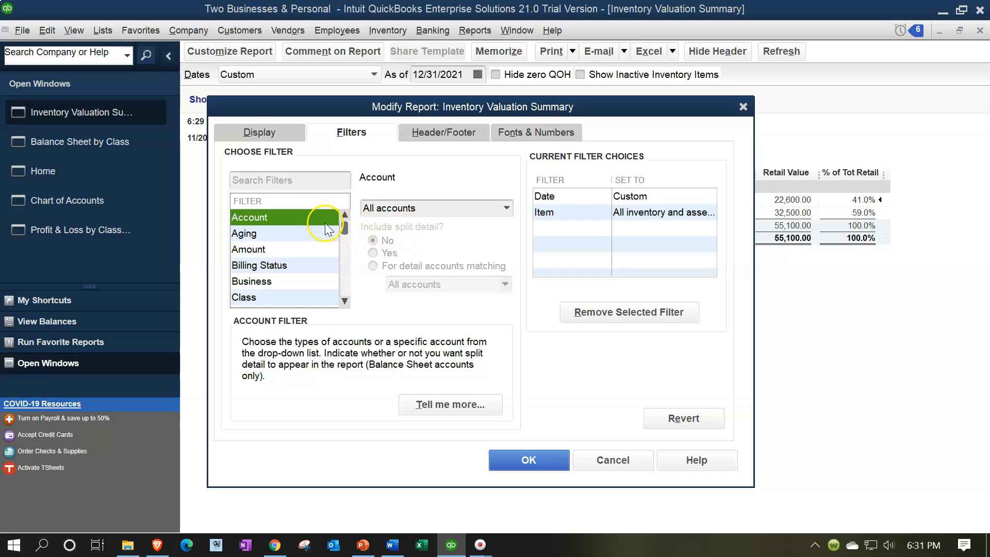
left_click(503, 210)
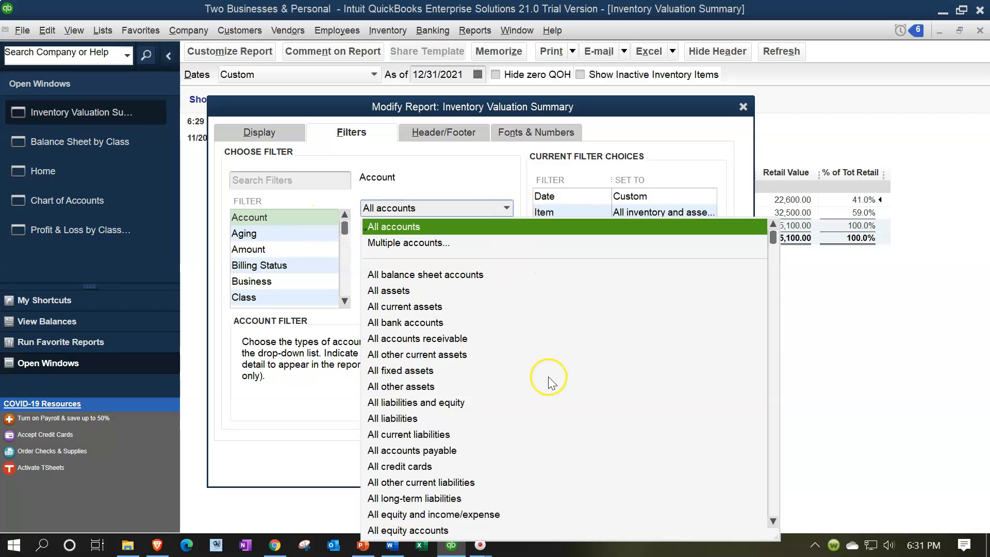
scroll(549, 381, "down", 1)
scroll(552, 382, "down", 1)
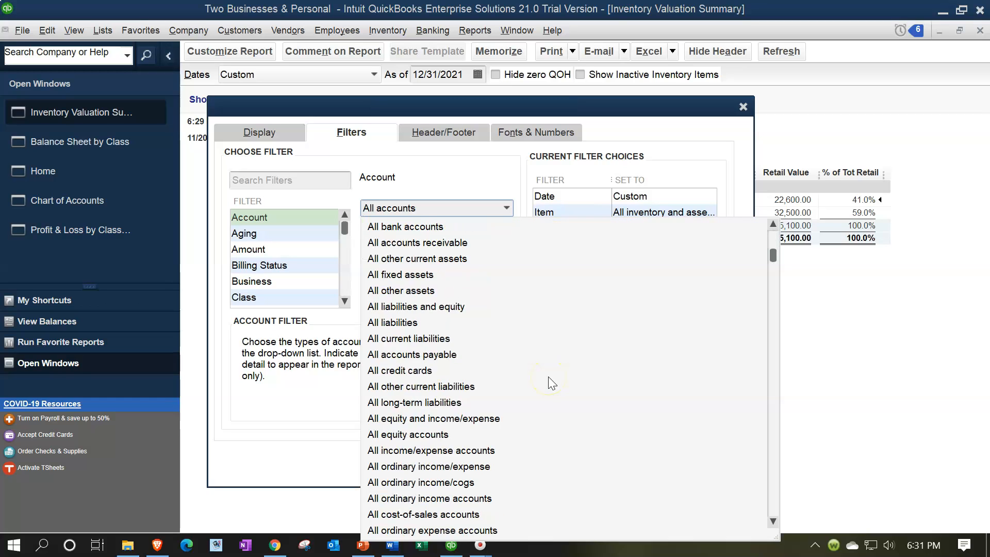
scroll(549, 378, "down", 8)
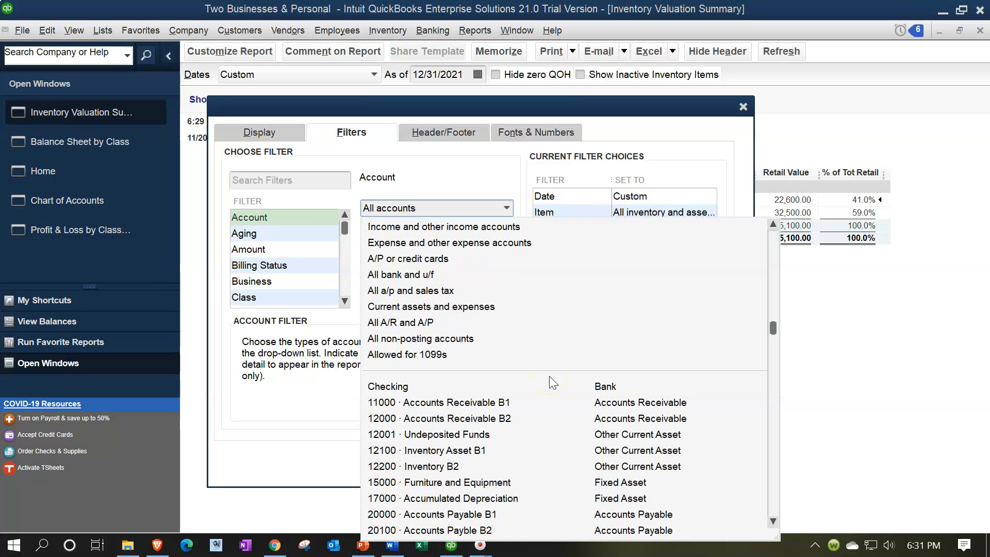
scroll(550, 382, "down", 3)
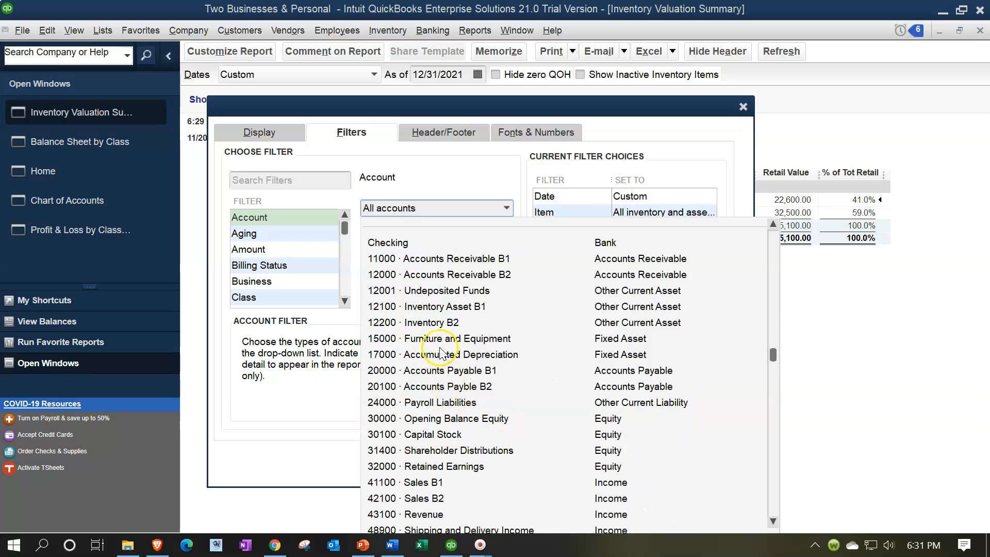
left_click(431, 323)
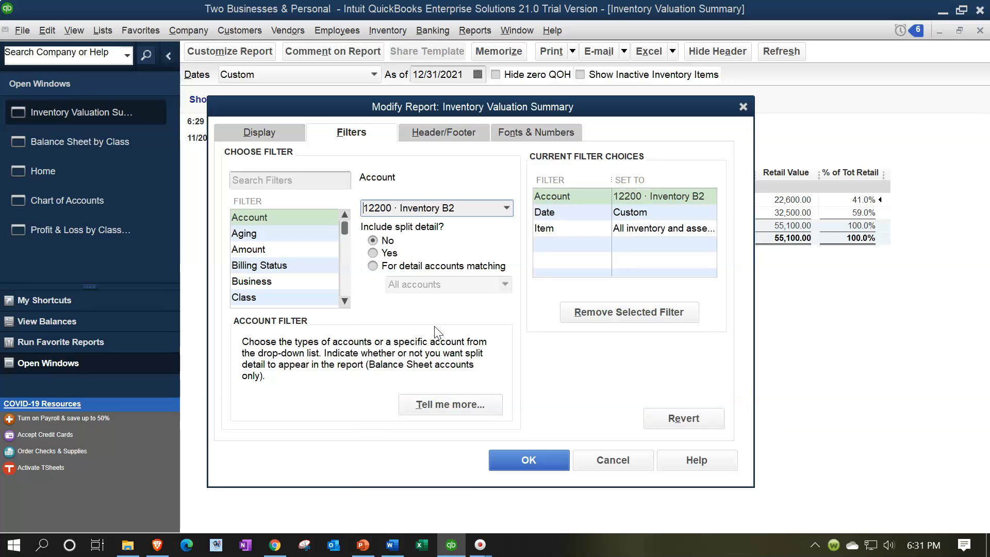
left_click(529, 460)
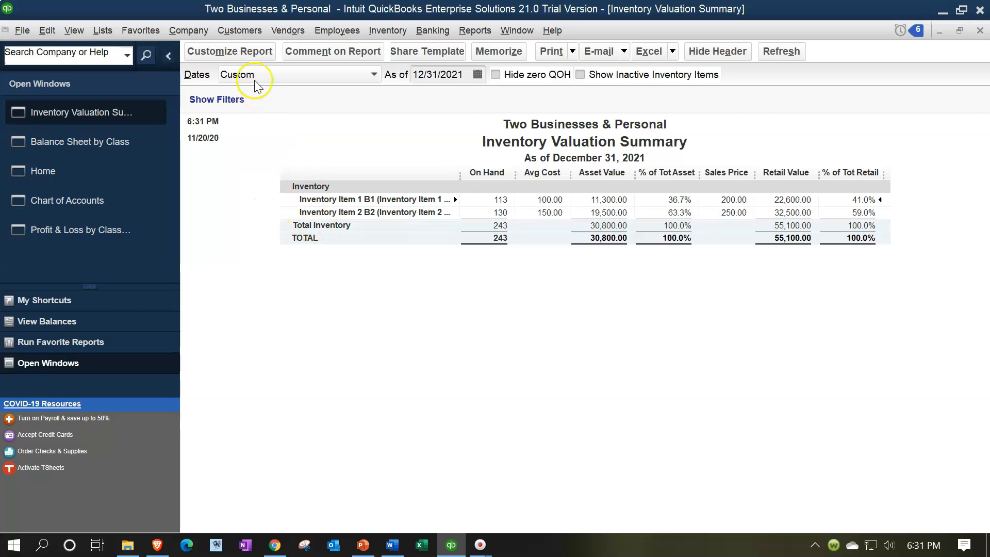
Add a class filter set to 2 B2 to the Inventory Valuation Summary report
left_click(238, 55)
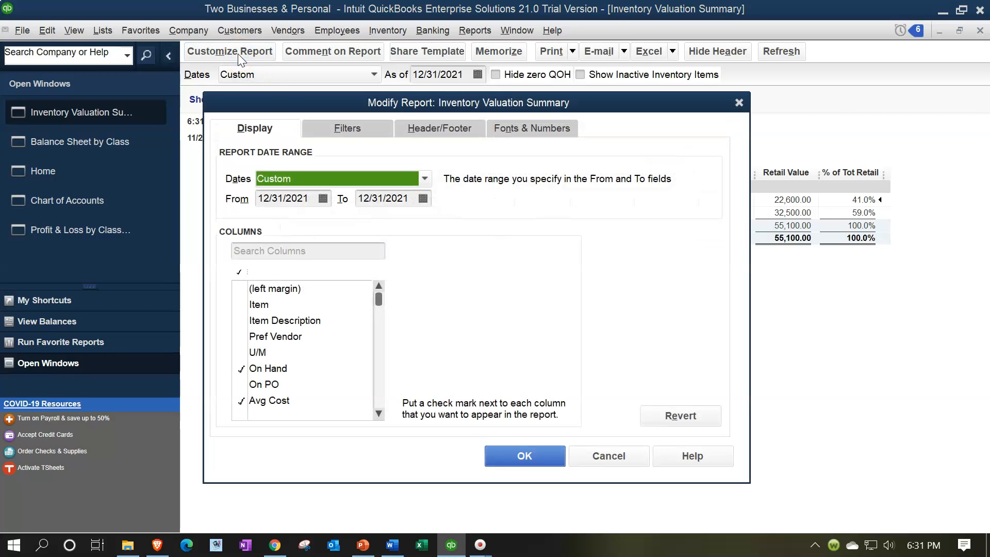
left_click(333, 127)
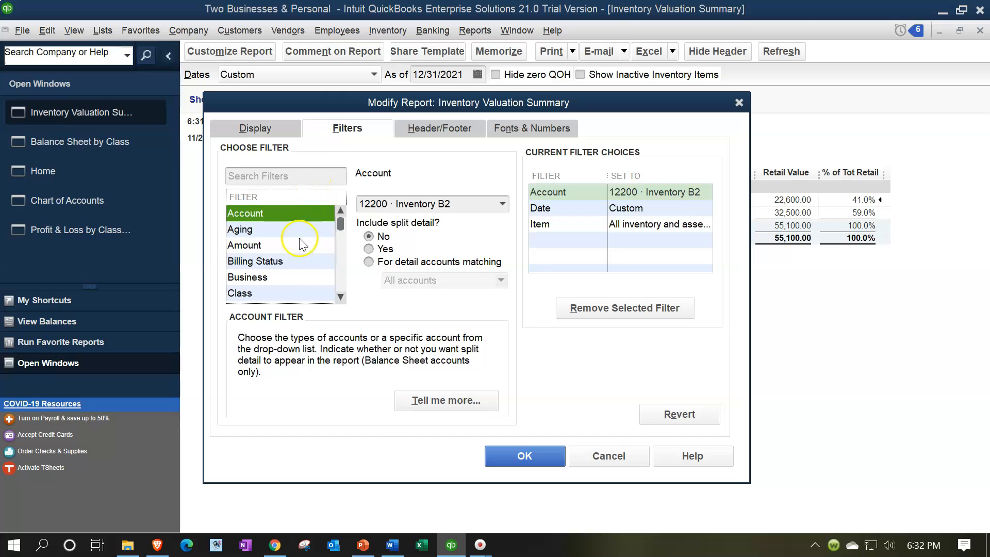
left_click(283, 293)
left_click(500, 204)
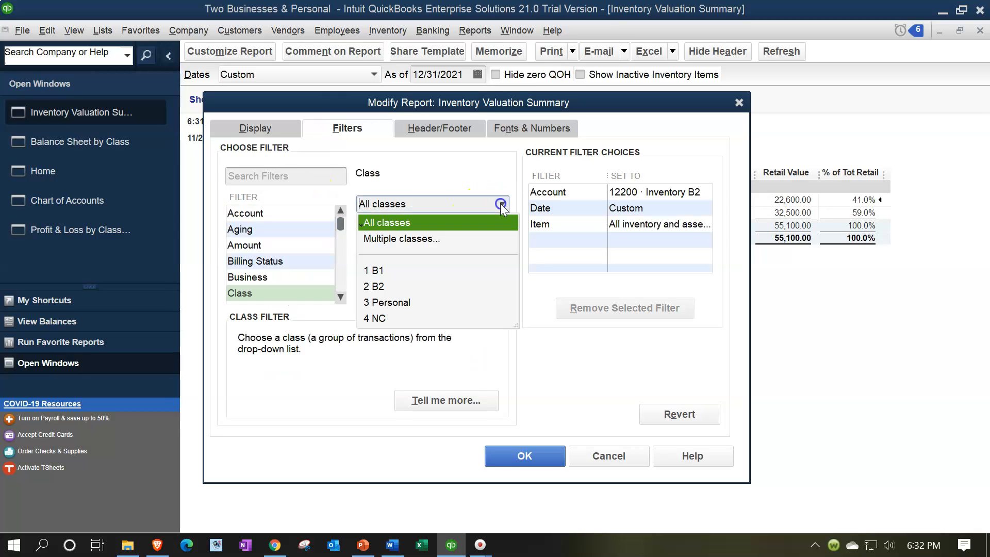
left_click(373, 285)
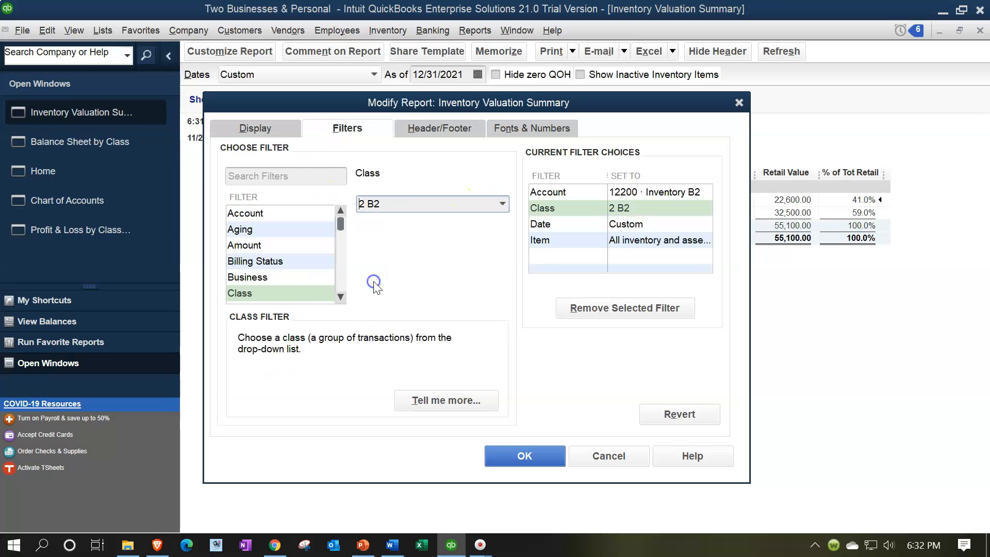
left_click(543, 460)
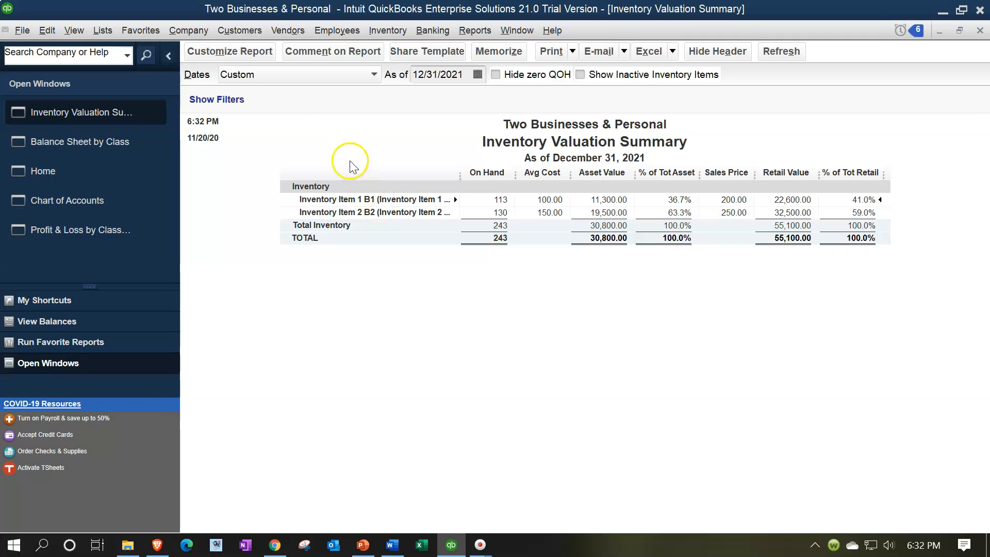
Set the Inventory Valuation Summary report's item filter to select only Inventory Item 2 B2
left_click(251, 57)
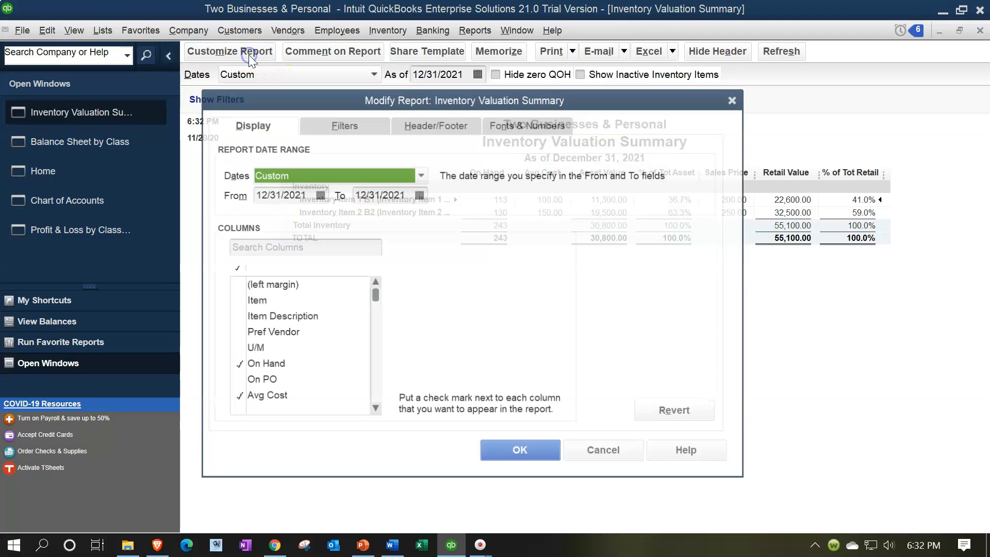
left_click(314, 123)
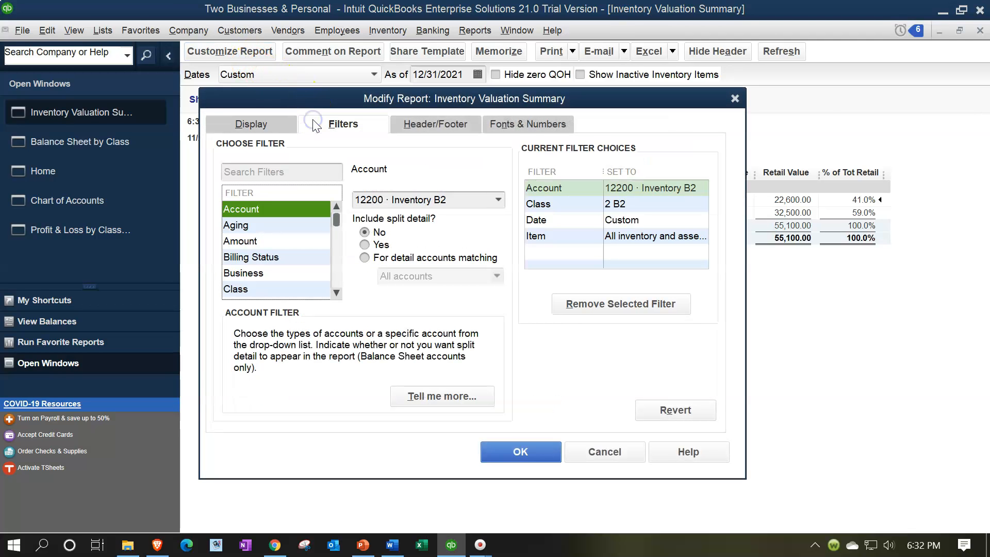
left_click(336, 293)
left_click(336, 292)
left_click(336, 293)
left_click(336, 292)
left_click(336, 292)
left_click(336, 293)
left_click(336, 293)
left_click(336, 292)
left_click(336, 293)
left_click(336, 293)
left_click(336, 293)
left_click(336, 293)
left_click(336, 293)
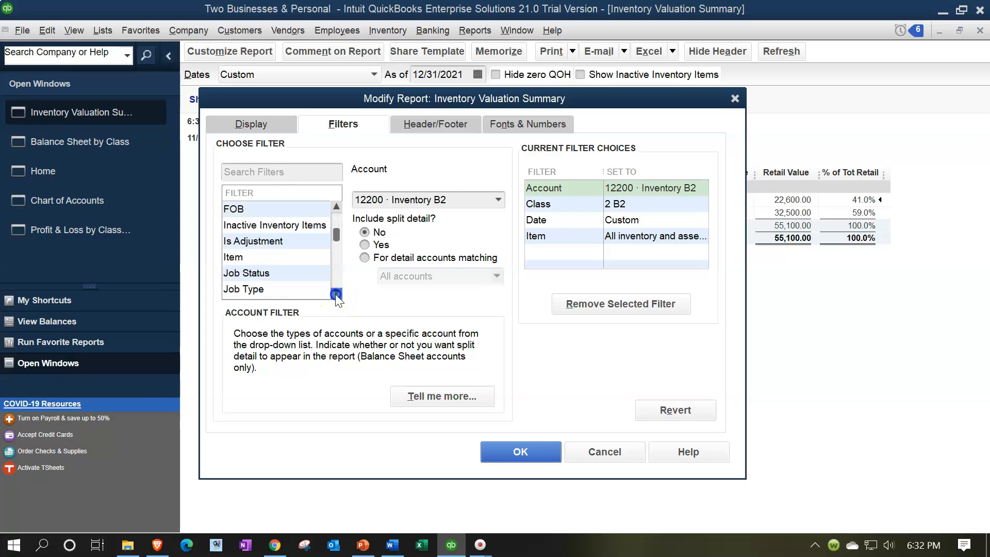
left_click(277, 257)
left_click(493, 199)
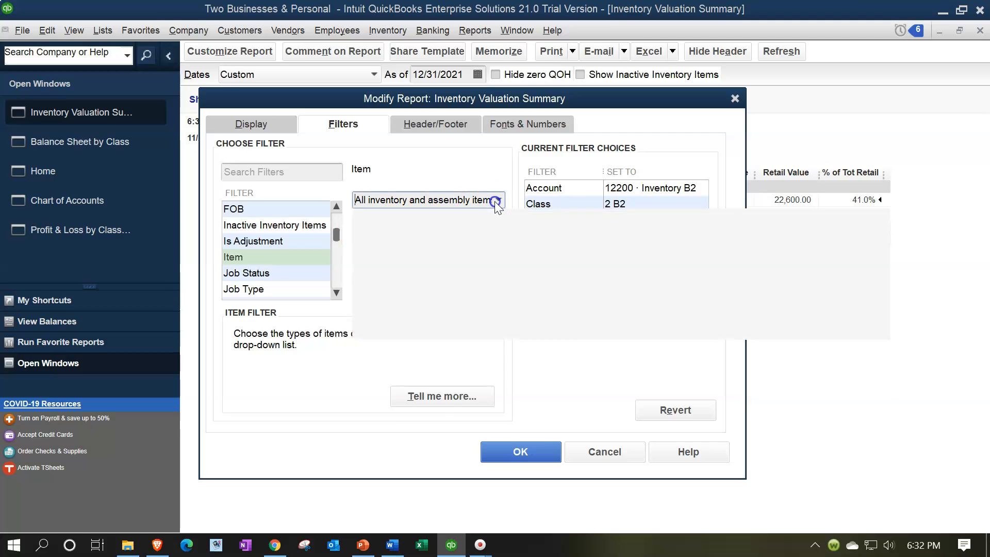
left_click(412, 221)
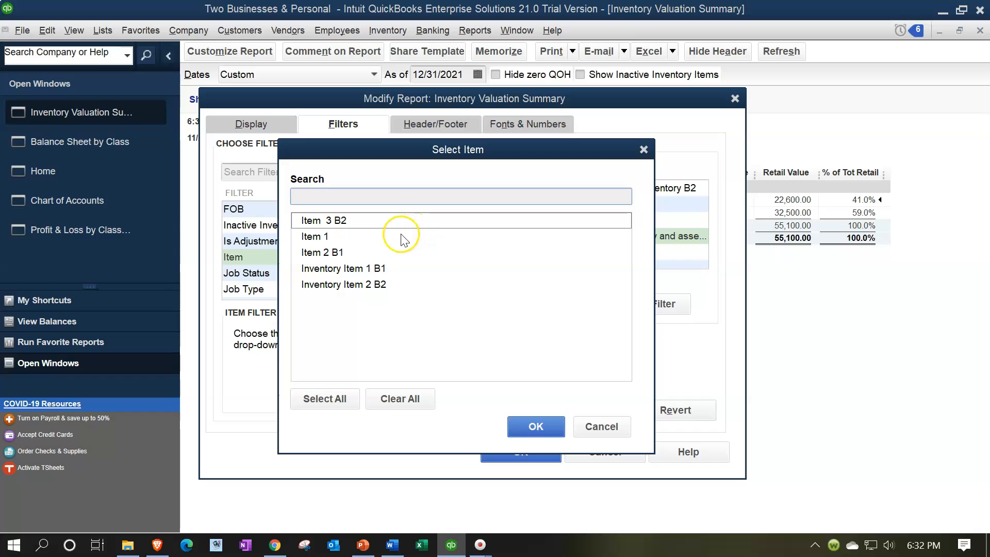
left_click(369, 258)
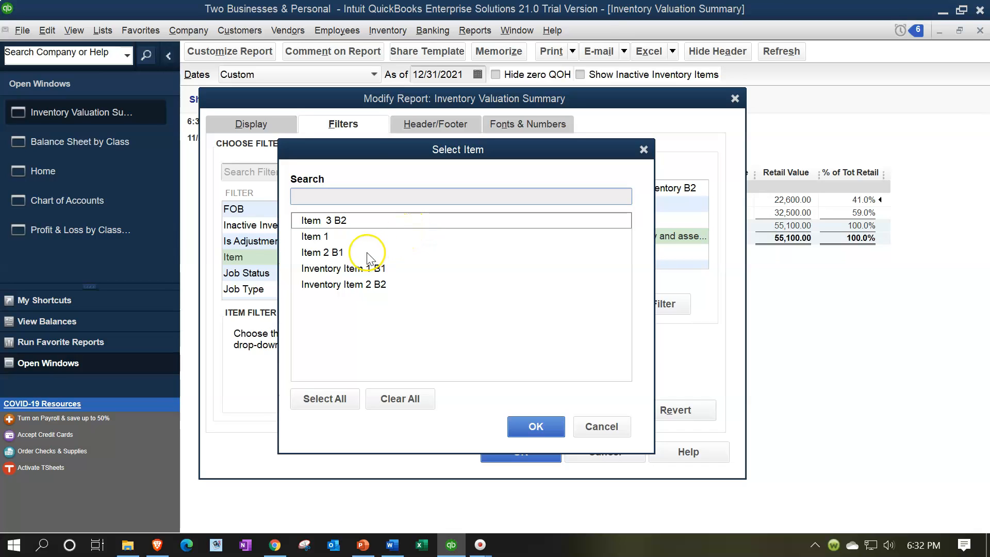
left_click(354, 285)
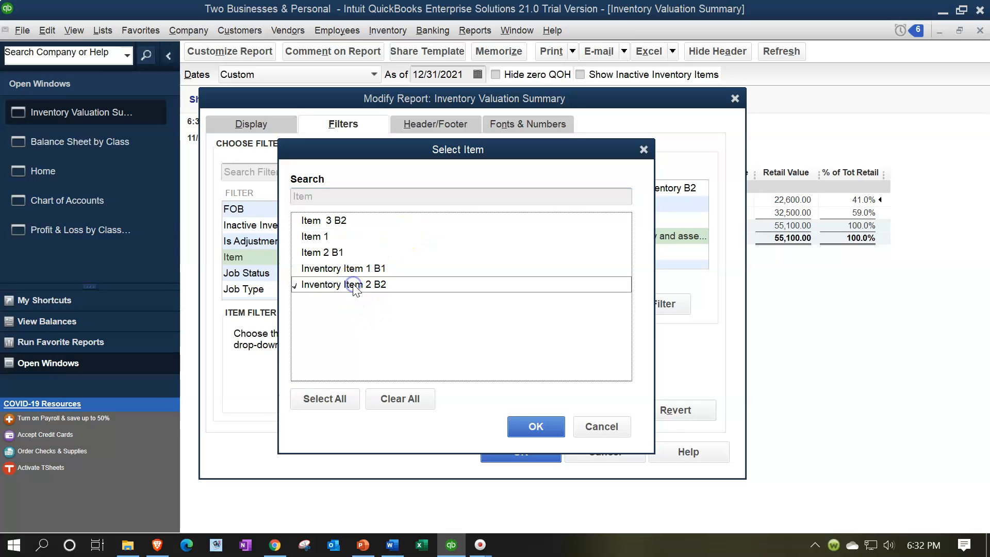
left_click(517, 426)
left_click(517, 451)
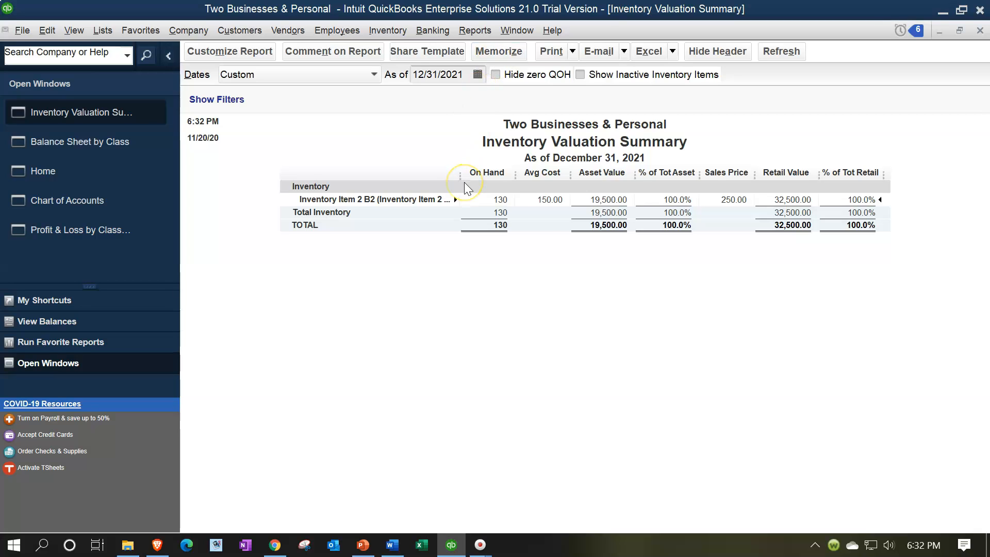
Compare the filtered report's total asset value with the 12200 · Inventory B2 amount in the Balance Sheet by Class report
left_click(594, 224)
left_click(122, 145)
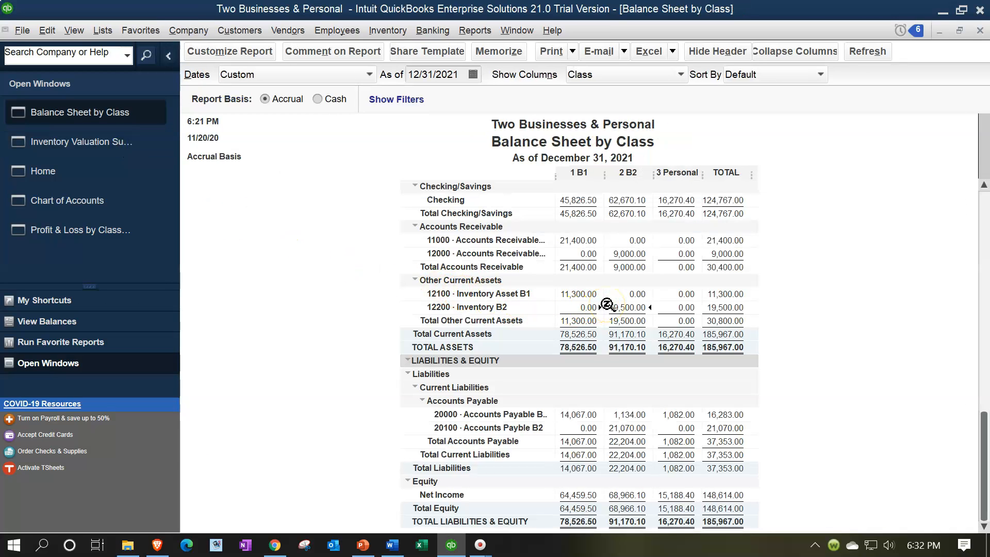
Start a new purchase order from the home page and choose Purchase Vendor B2 as its vendor
left_click(85, 173)
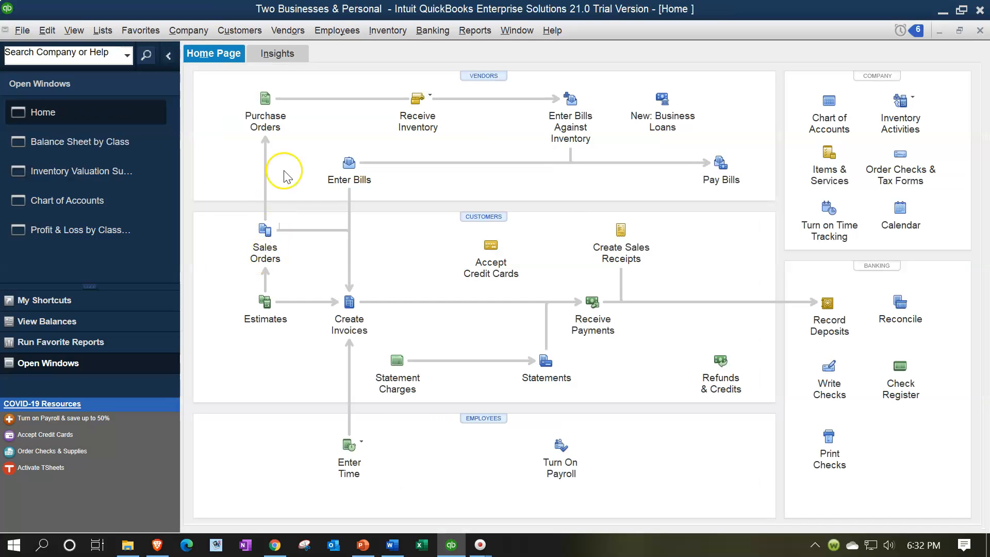
left_click(267, 105)
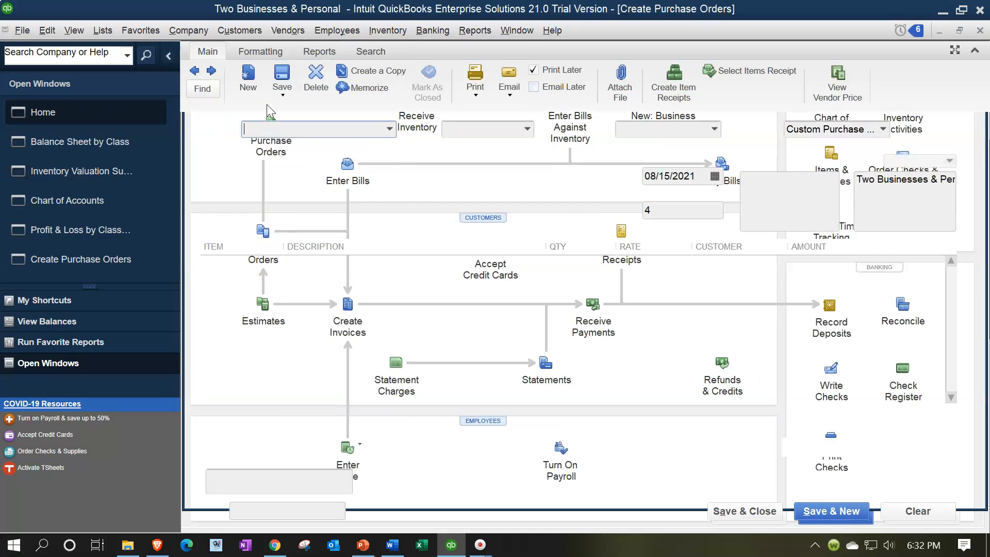
type("O")
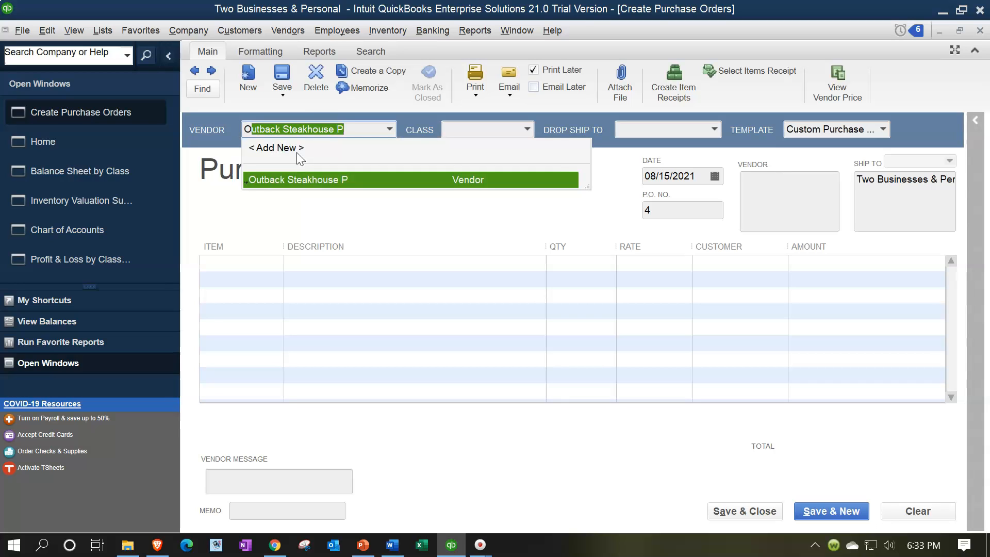
key("BackSpace")
key("BackSpace")
type("Purchase Vendor B1")
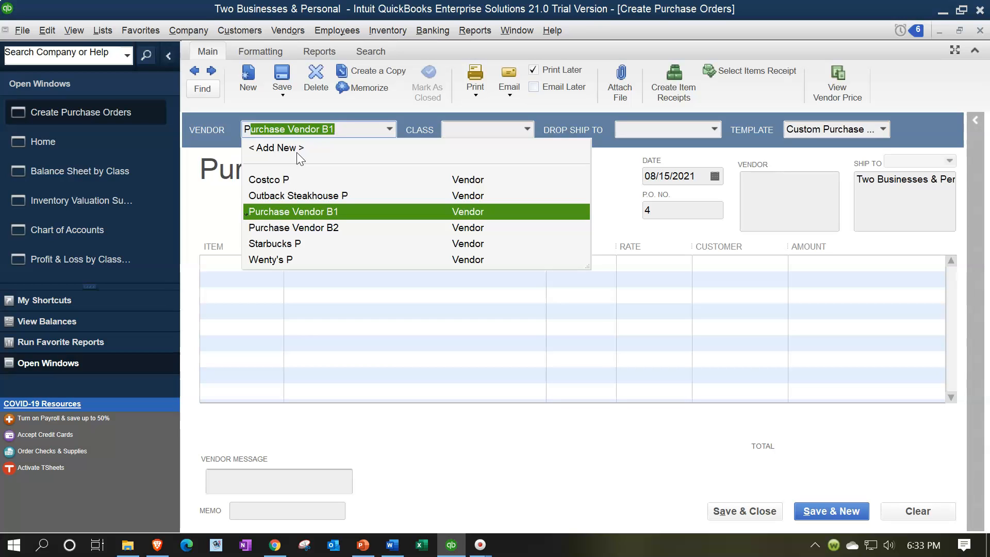
key("Down")
key("Tab")
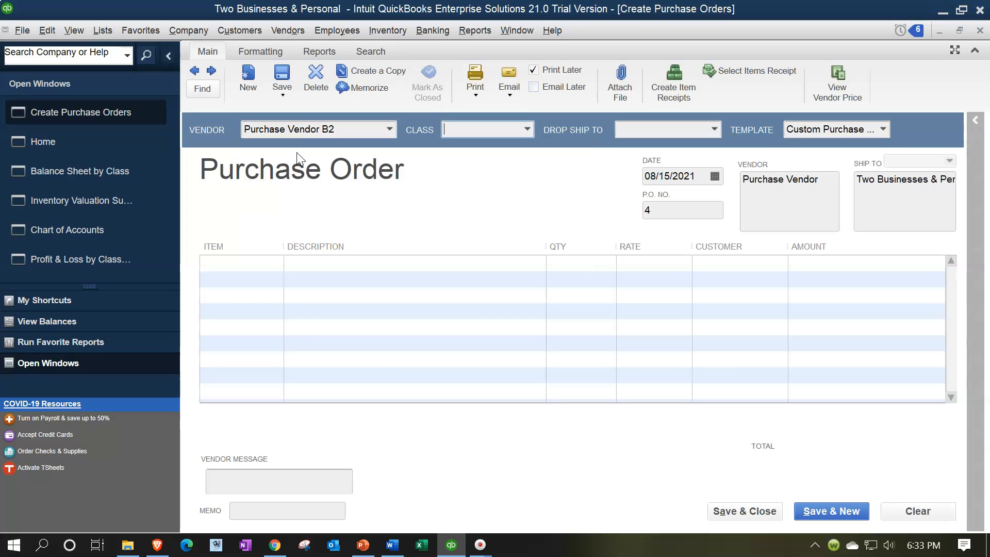
Set the purchase order's date to 08/17/2021, leaving its class blank
left_click(476, 142)
left_click(473, 141)
key("Tab")
key("Tab")
key("Tab")
key("Tab")
key("Tab")
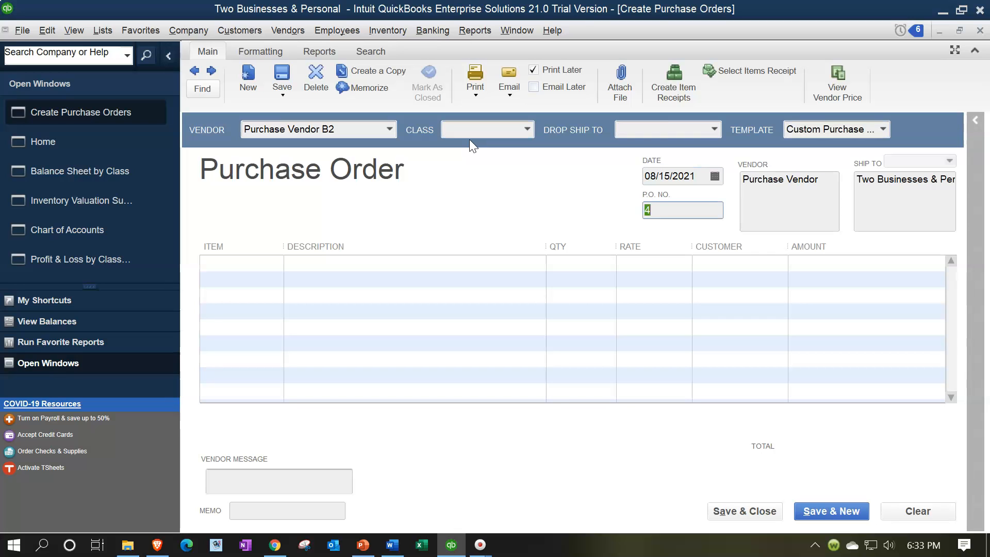
key("Tab")
left_click(691, 183)
key("plus")
key("plus")
key("Tab")
key("Tab")
key("Tab")
key("Tab")
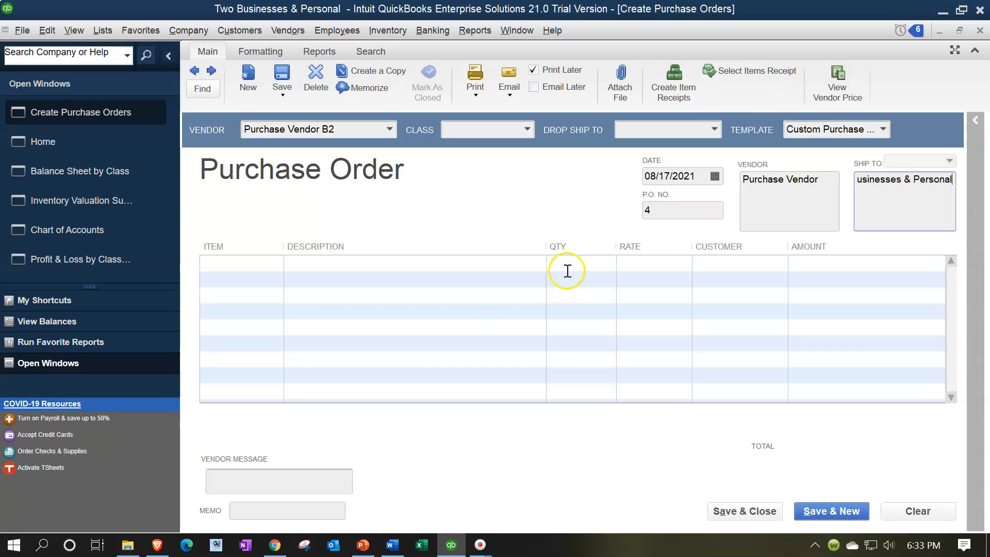
Add a purchase order line for 20 units of Inventory Item 2 B2 at the default rate
type("UI")
key("BackSpace")
key("BackSpace")
type("IN")
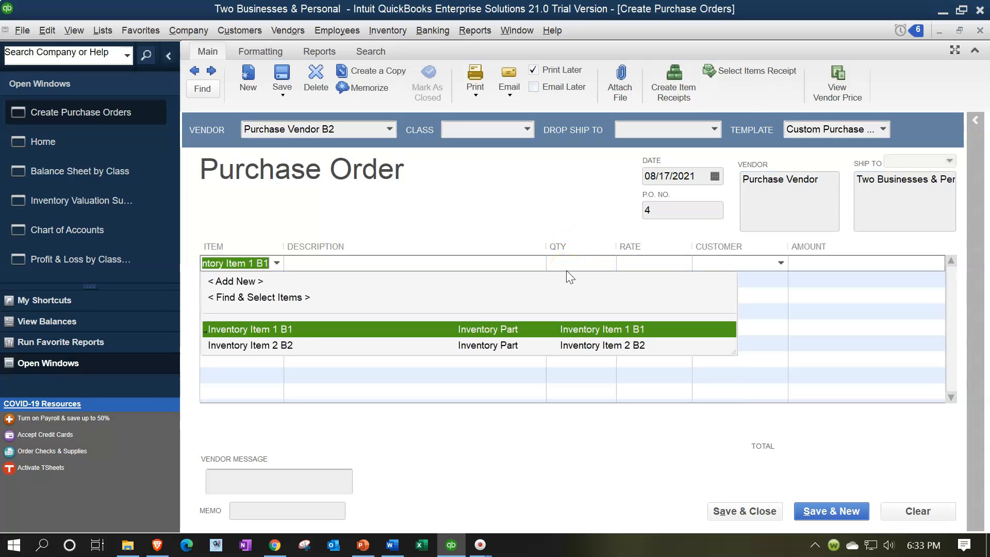
key("Down")
key("Tab")
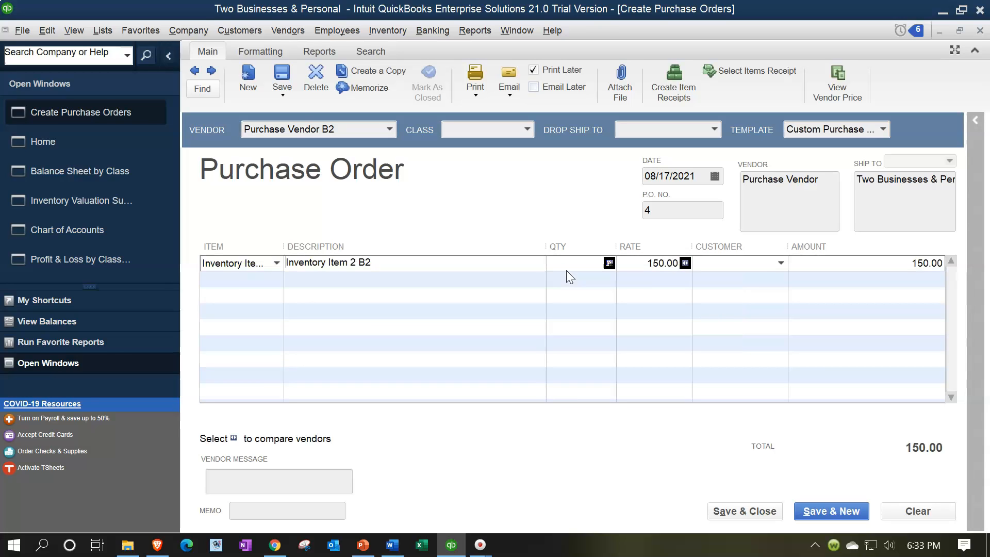
type("20")
key("Tab")
key("Tab")
key("Tab")
key("Tab")
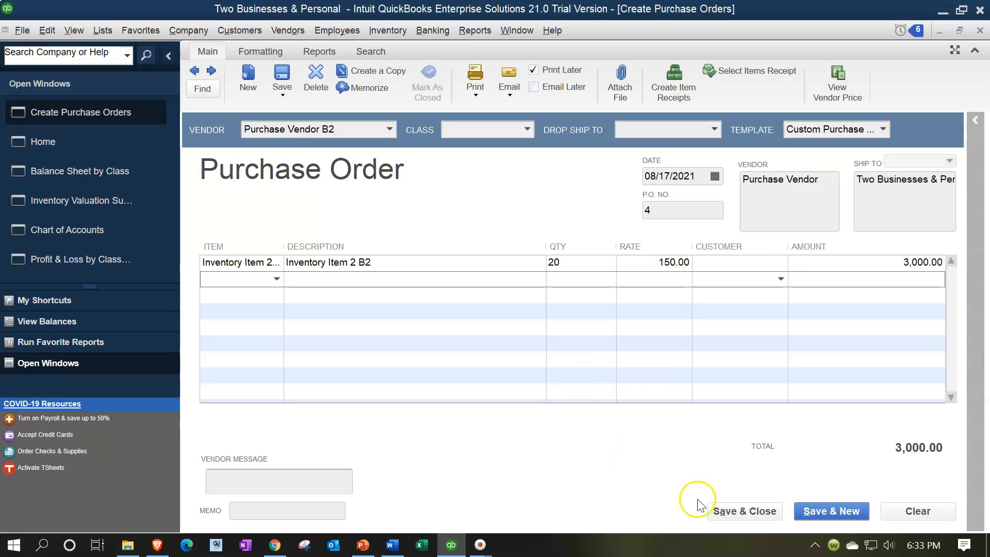
Save and close the purchase order, accepting the future date and the missing class assignment
left_click(723, 511)
left_click(468, 215)
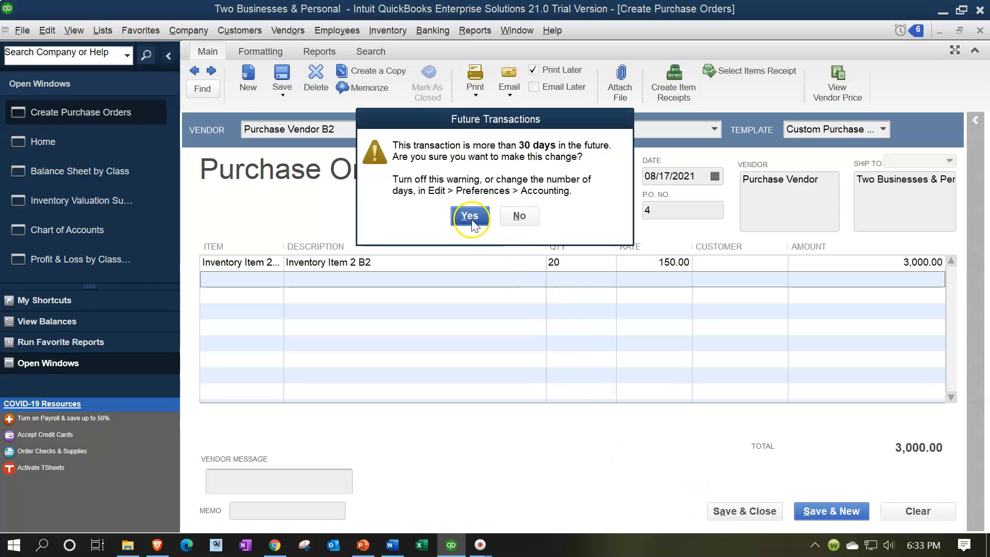
left_click(448, 165)
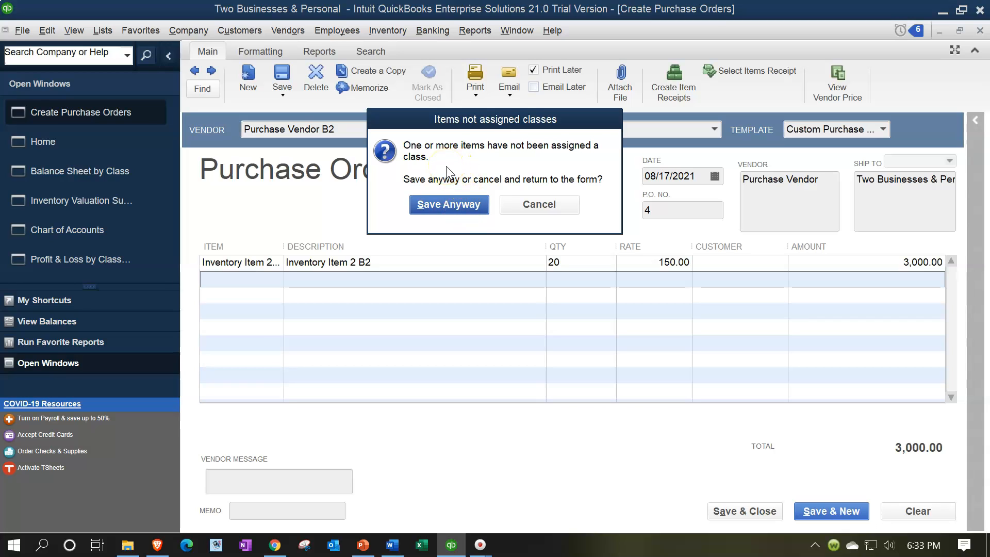
left_click(452, 205)
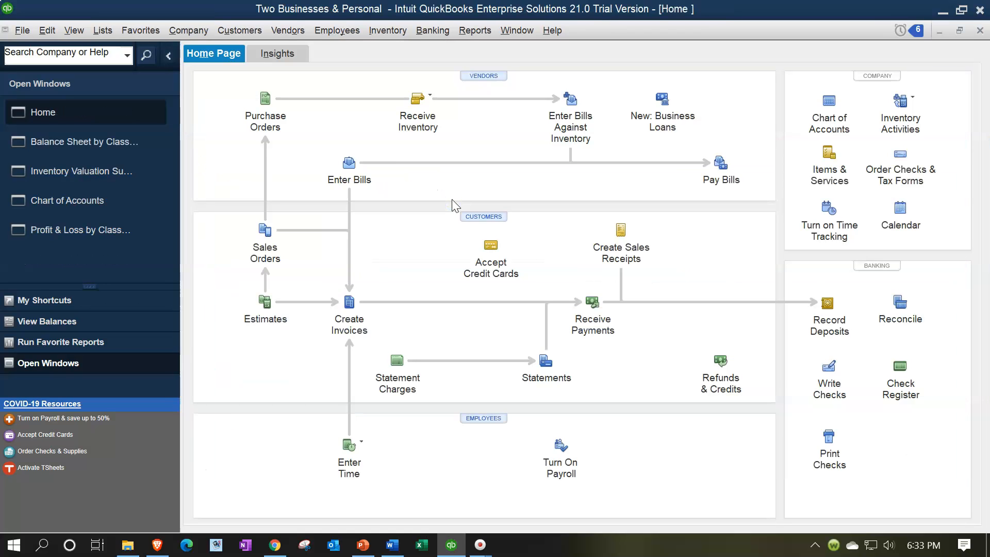
Start receiving inventory with a bill from the home page and choose Purchase Vendor B2 as the vendor
left_click(431, 98)
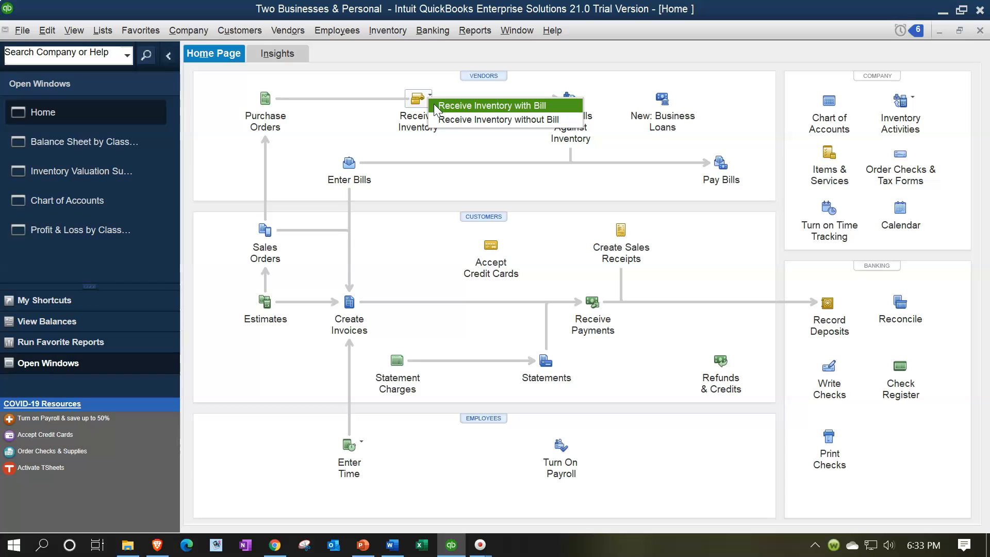
left_click(434, 104)
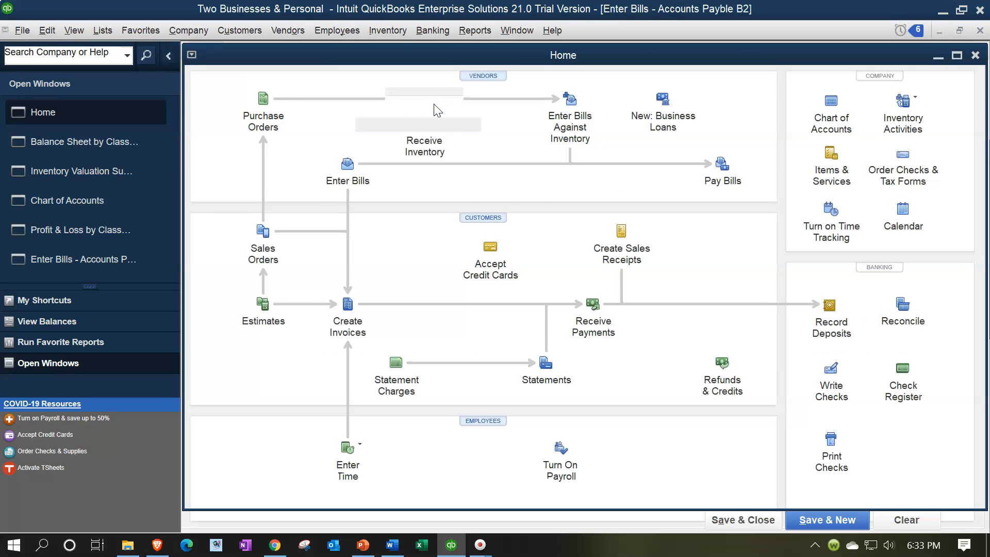
left_click(435, 169)
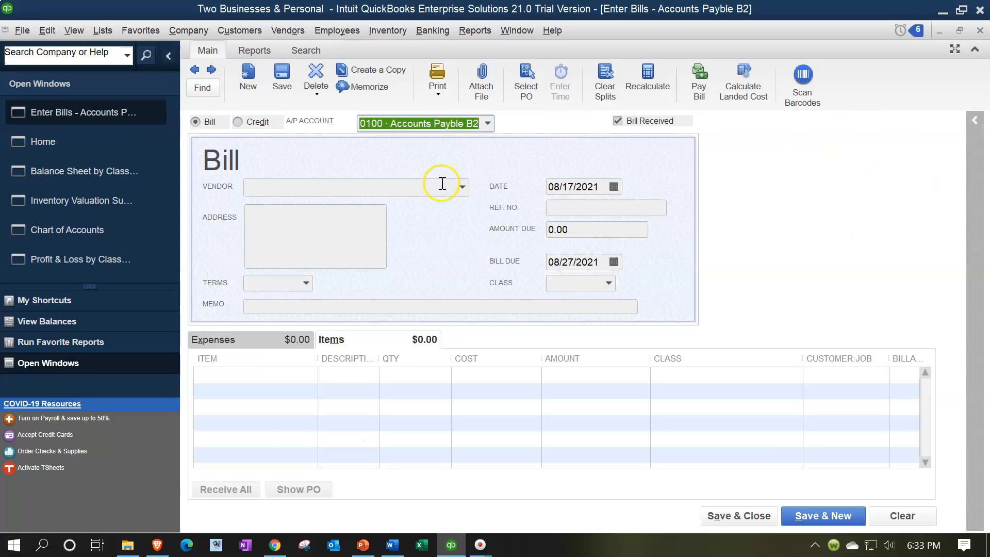
type("Purchase Vendor B1")
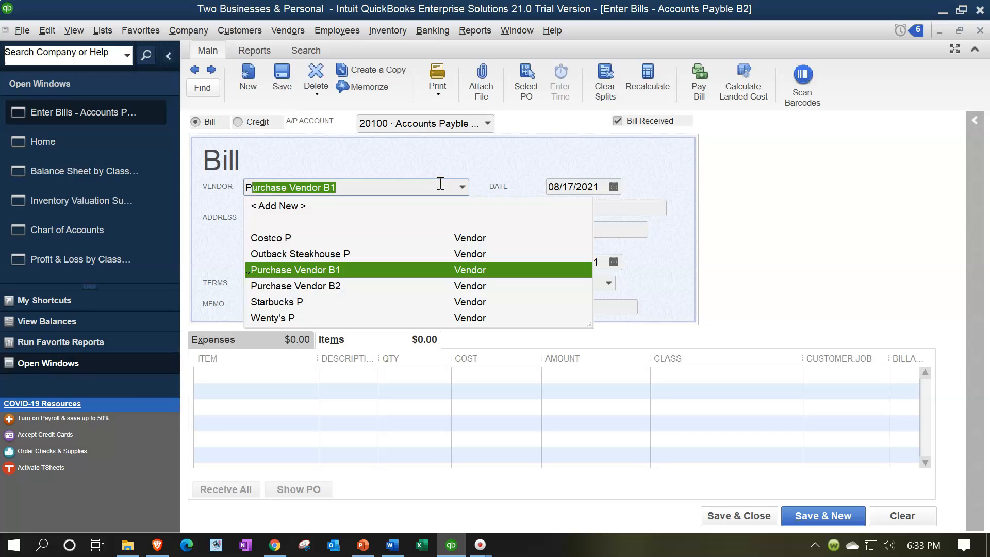
key("Down")
key("Tab")
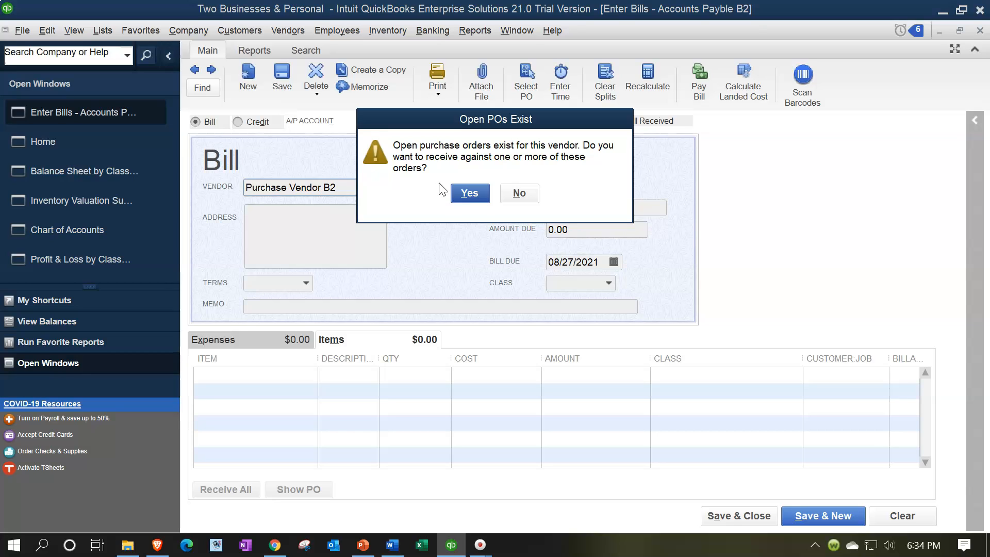
Receive the bill's items against the vendor's open purchase order 4 dated 08/17/2021
left_click(438, 191)
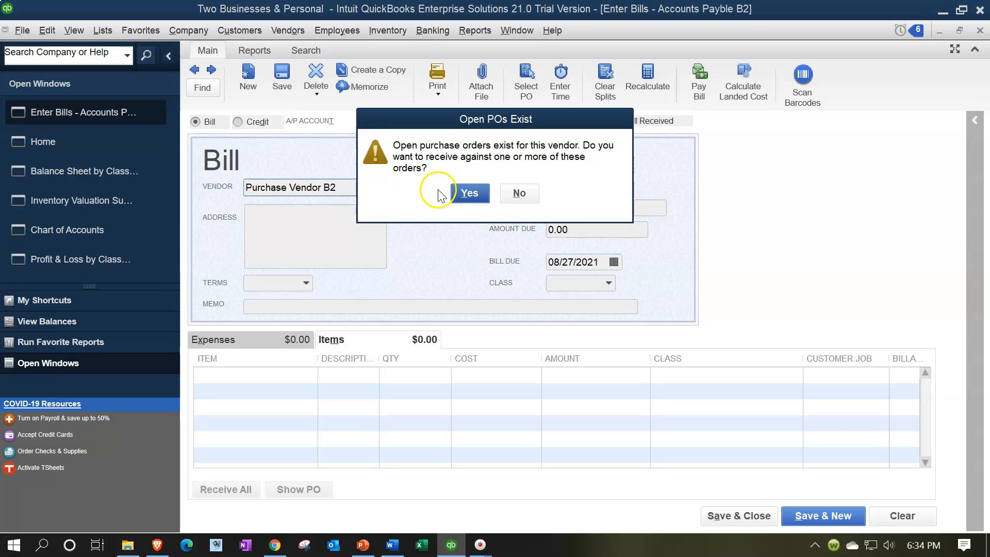
left_click(467, 193)
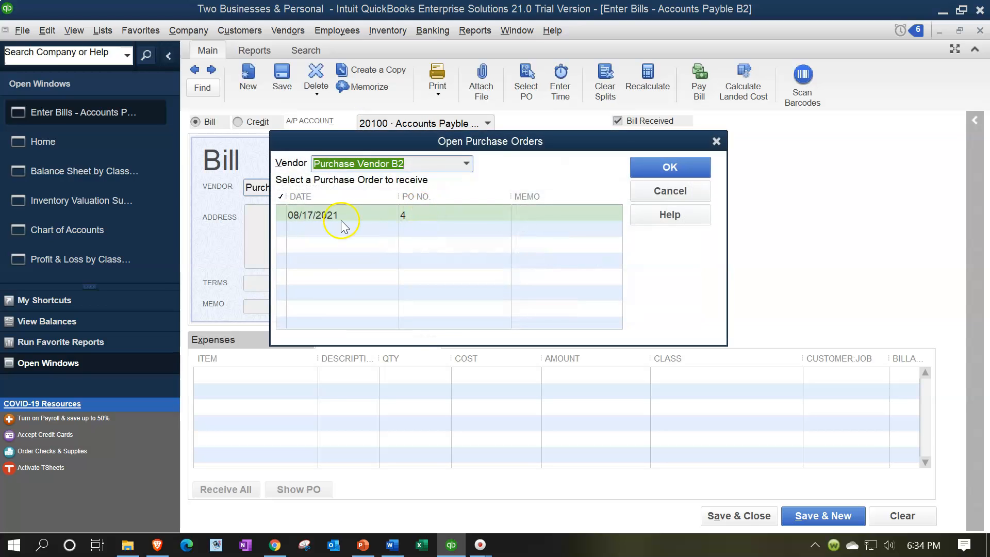
left_click(282, 214)
left_click(663, 176)
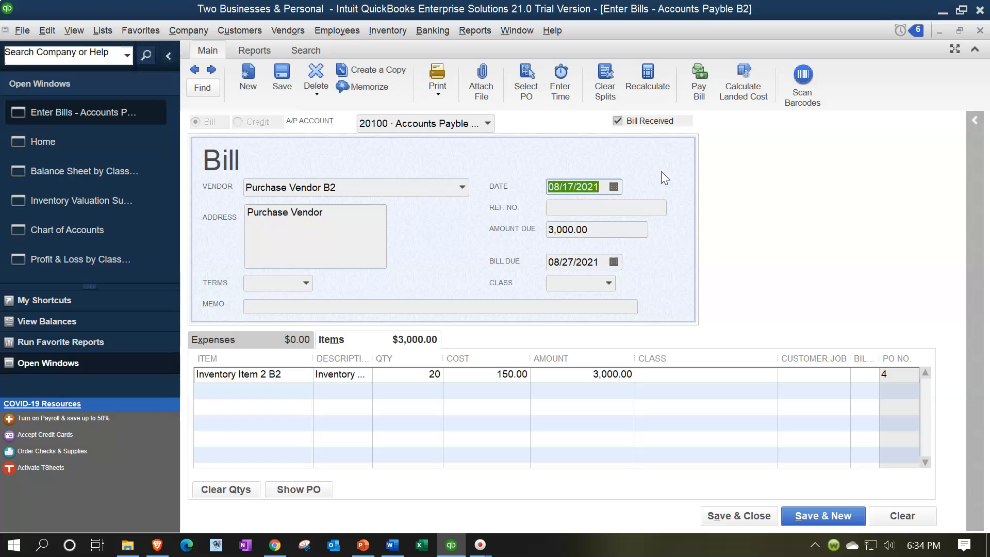
Review the bill's fields and item line, and check which A/P account is selected
key("Tab")
key("Tab")
key("Tab")
key("Tab")
key("Tab")
key("Tab")
key("Tab")
key("Tab")
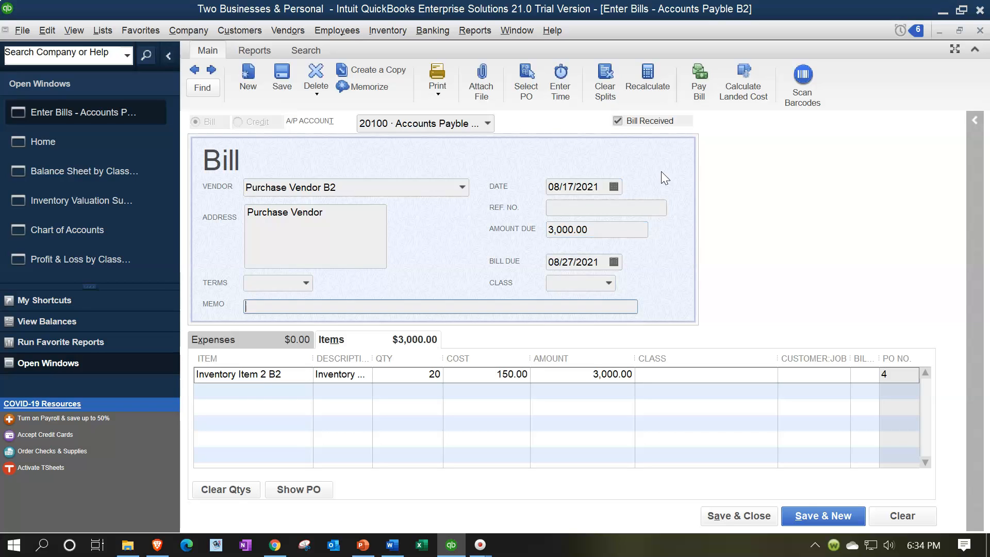
key("Tab")
key("Tab")
key("Tab")
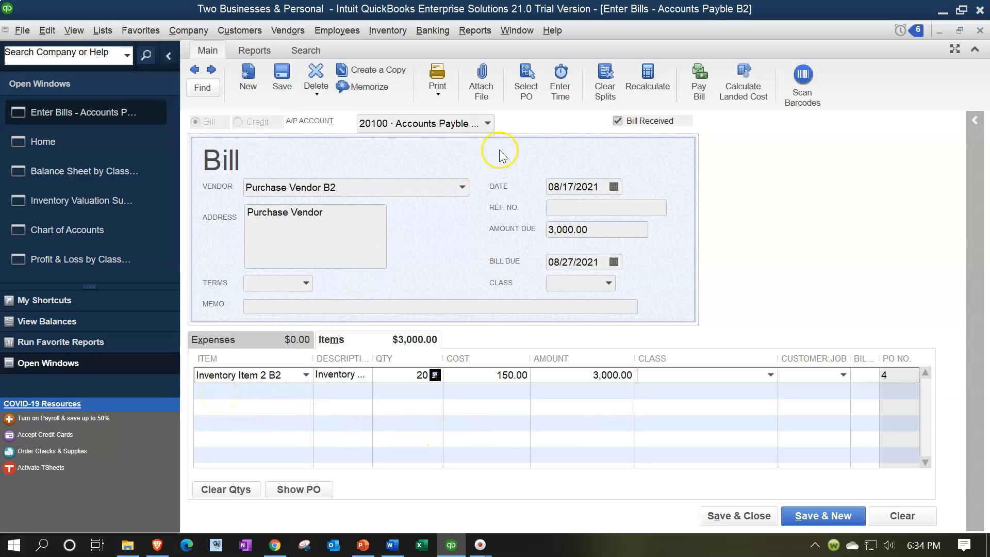
left_click(488, 124)
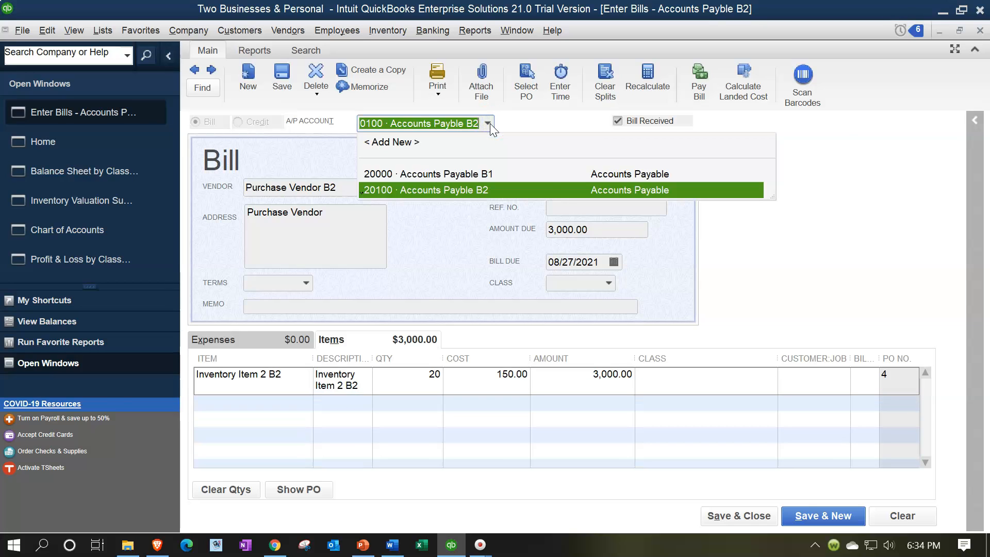
left_click(487, 123)
left_click(300, 401)
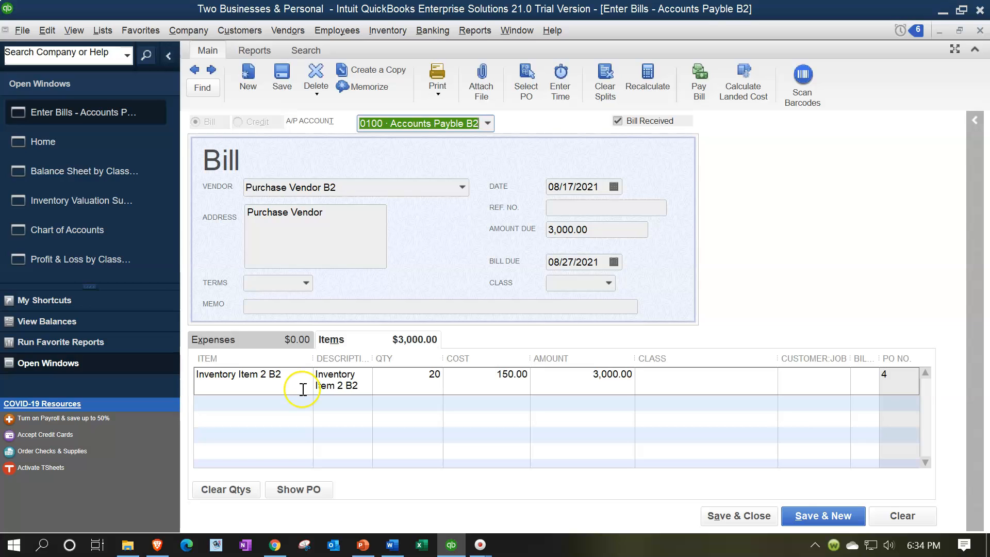
Save and close the bill with its future date and without assigning a class to the item
left_click(748, 520)
left_click(470, 217)
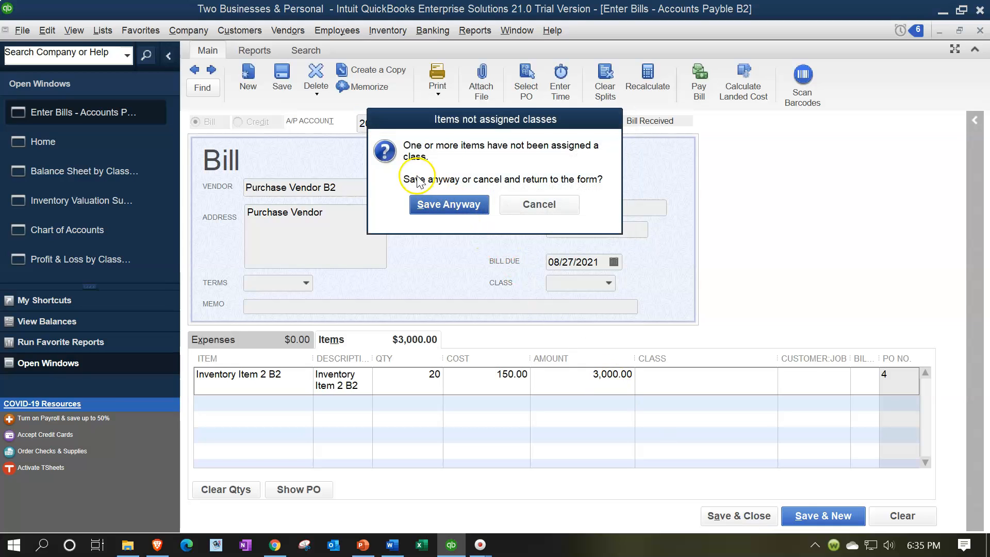
left_click(449, 205)
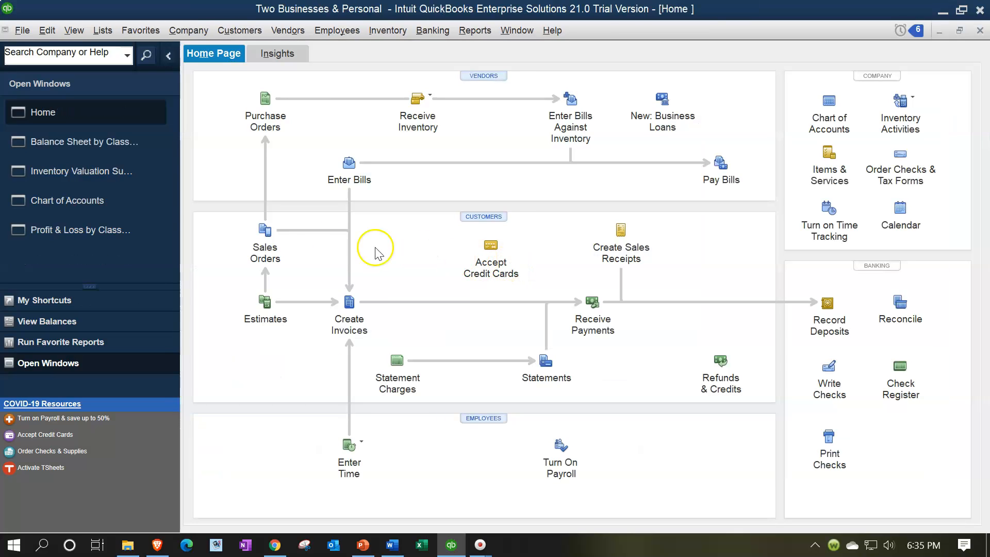
Check the Profit & Loss by Class report, and trace the unclassified 12200 · Inventory B2 amount in Balance Sheet by Class to its bill
left_click(75, 229)
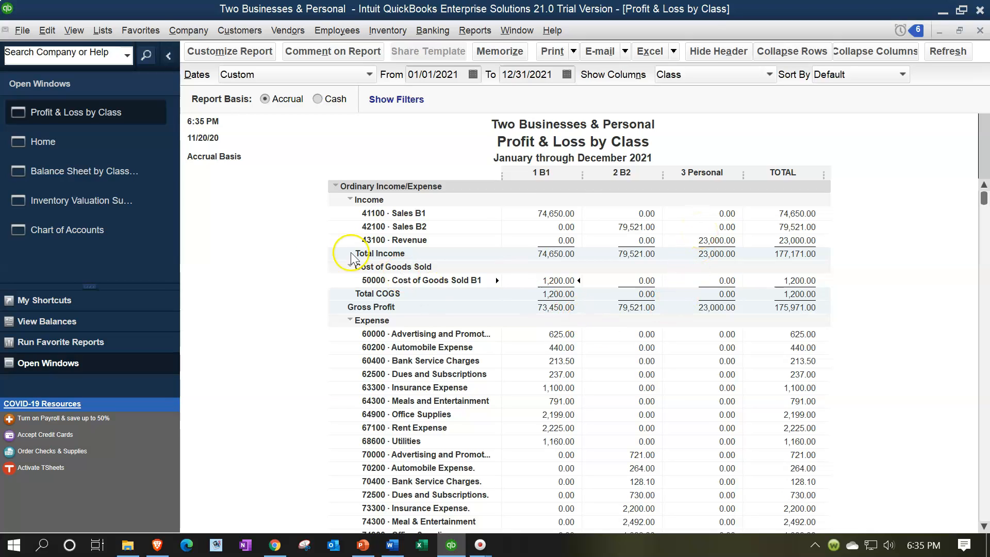
left_click(128, 181)
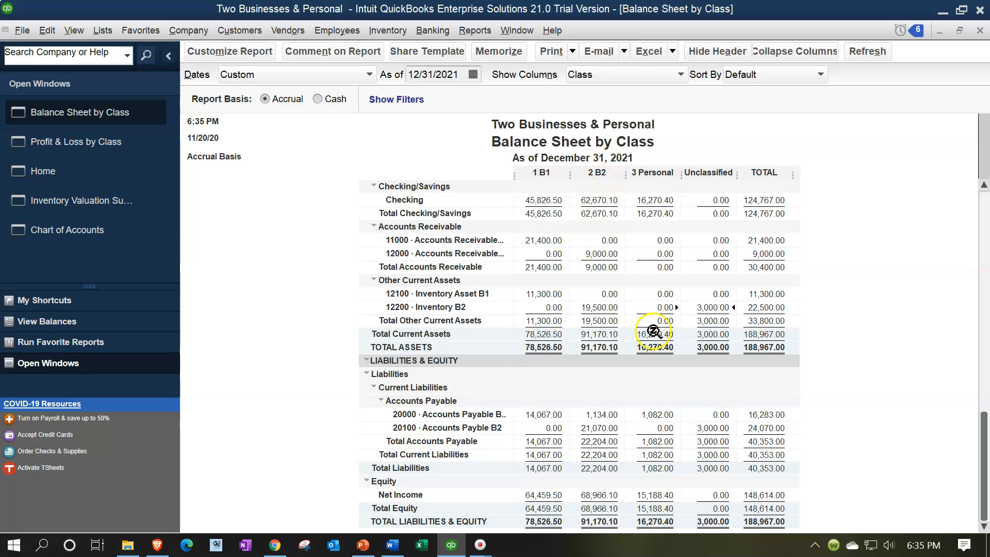
double_click(724, 307)
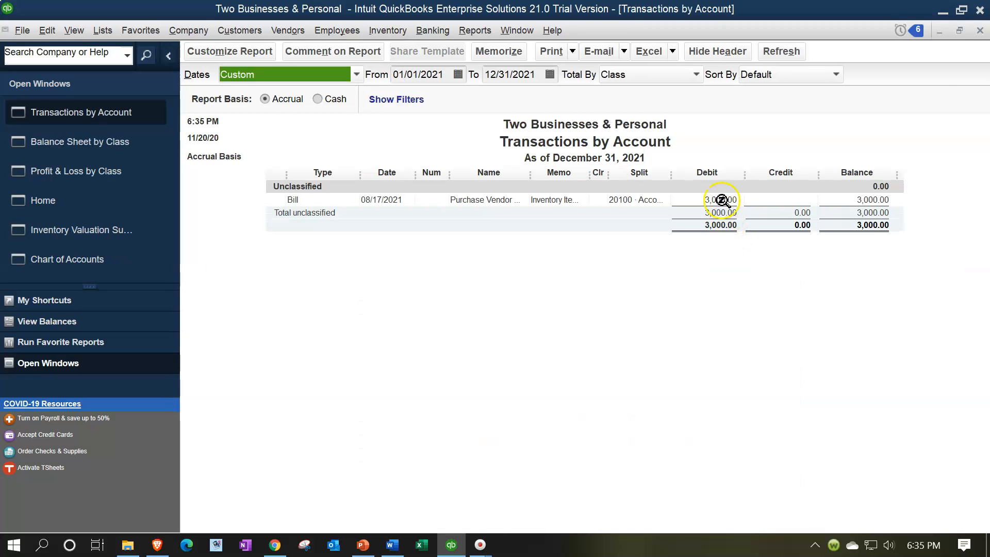
double_click(721, 200)
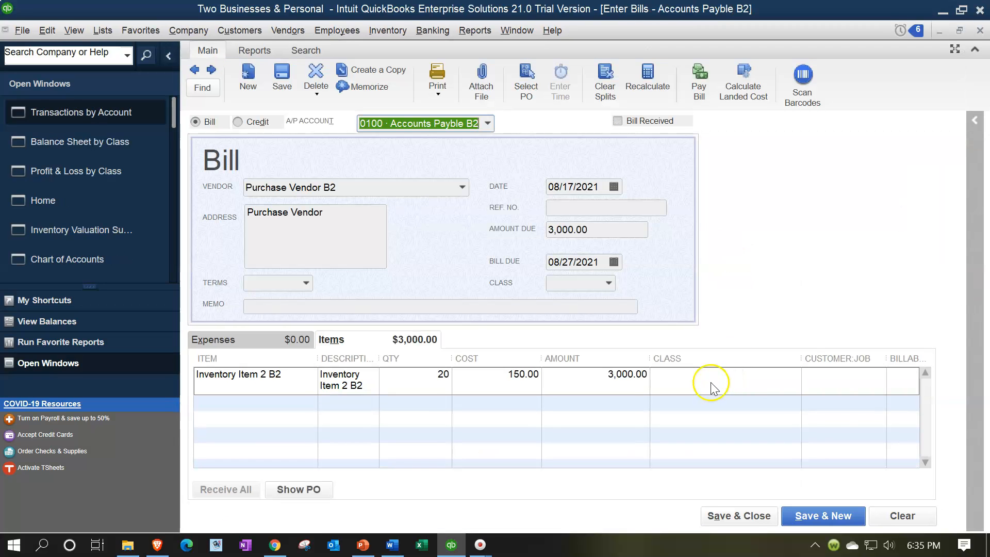
Assign class 2 B2 to the bill's Inventory Item 2 B2 line and save and close the changed bill
left_click(692, 377)
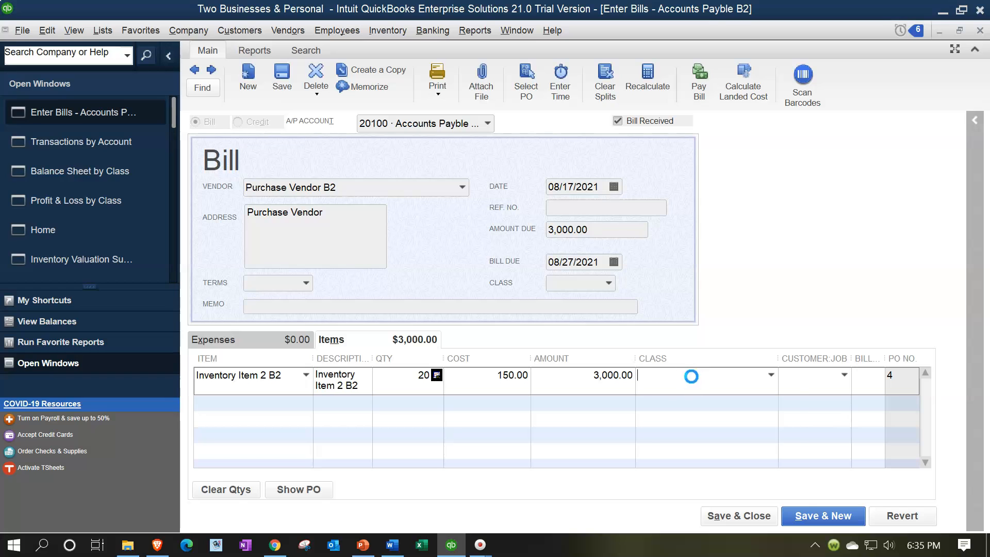
type("2 B2")
key("Tab")
left_click(729, 512)
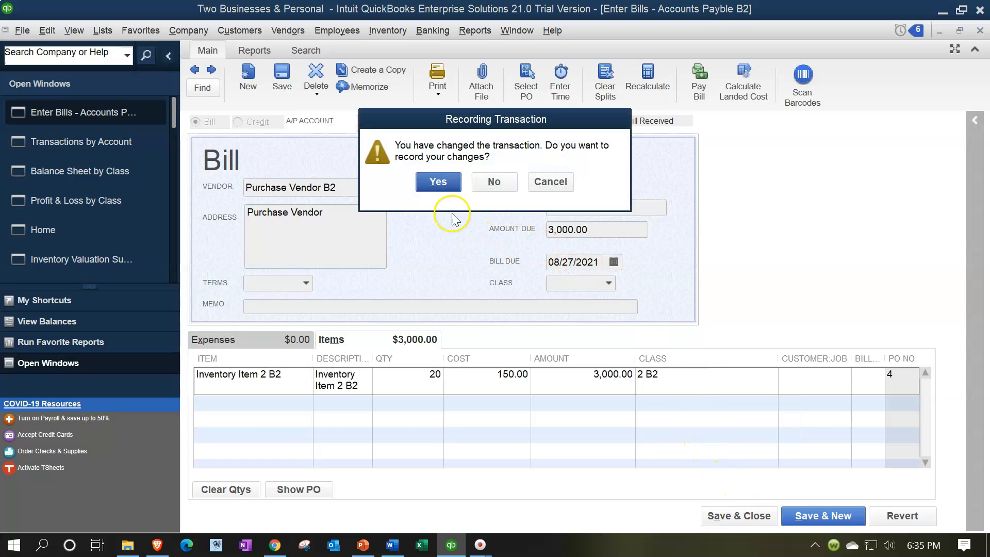
left_click(439, 181)
left_click(470, 215)
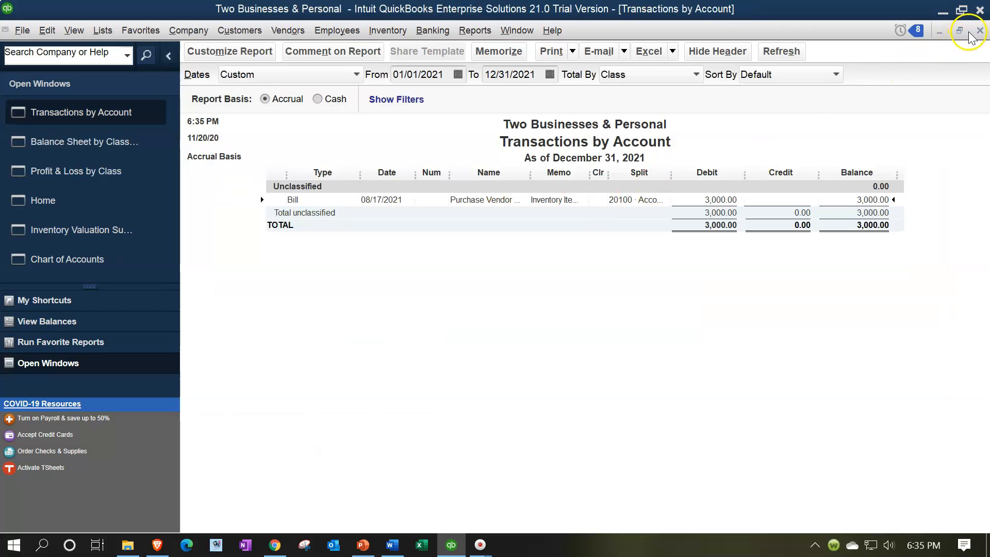
Back in Balance Sheet by Class, inspect the transactions behind the 12200 · Inventory B2 amount for class 2 B2
left_click(978, 31)
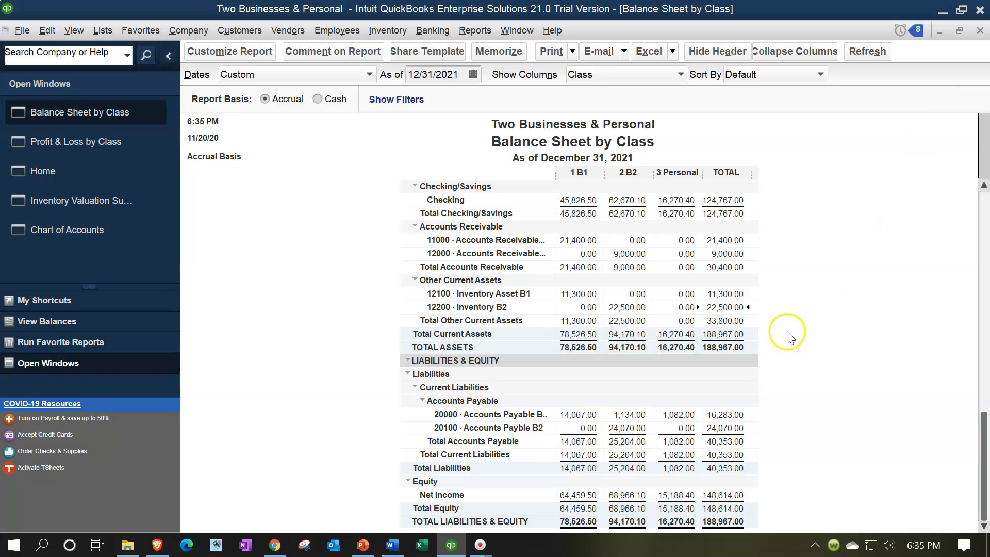
double_click(635, 307)
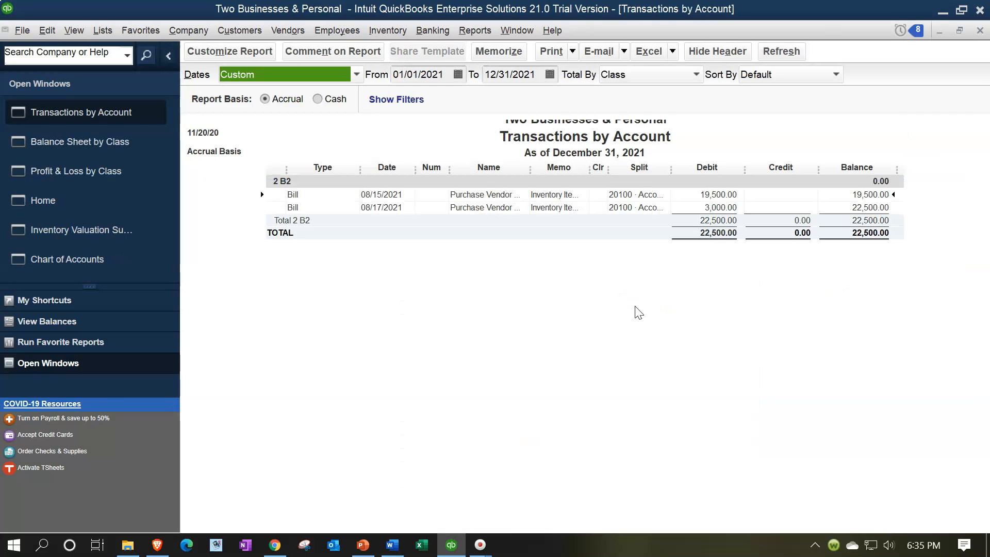
left_click(979, 30)
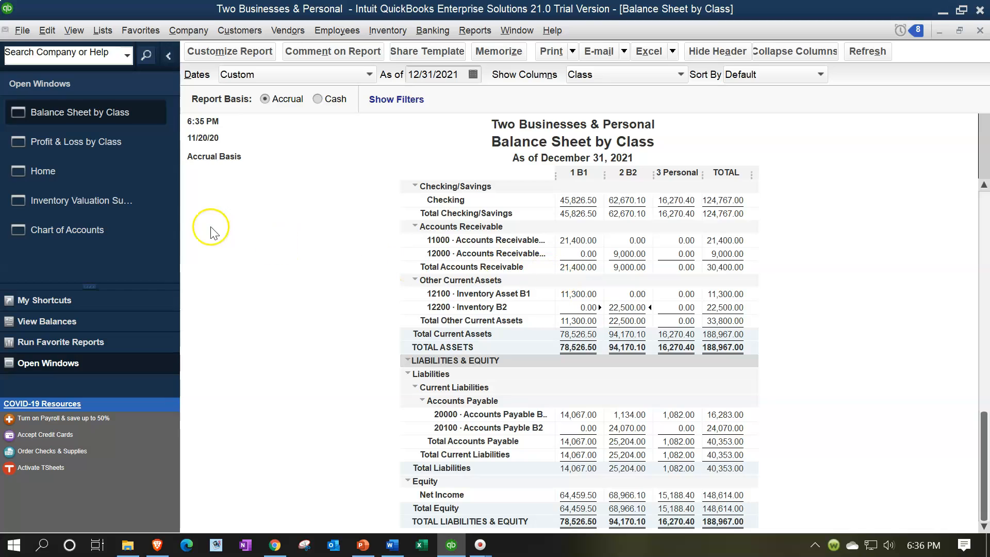
Start a new invoice for the unlisted customer Customer 15 B2 and open the detailed setup for that customer
left_click(79, 175)
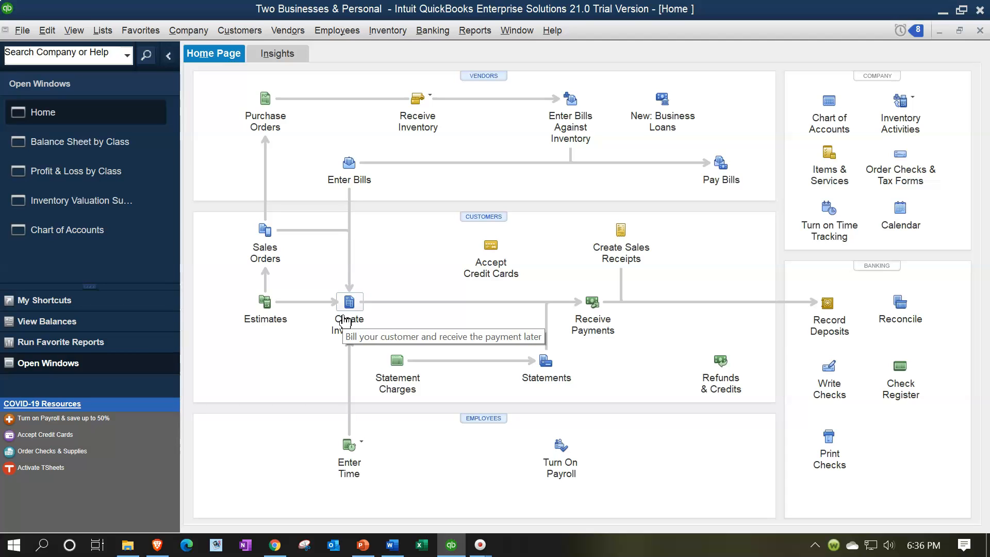
left_click(342, 315)
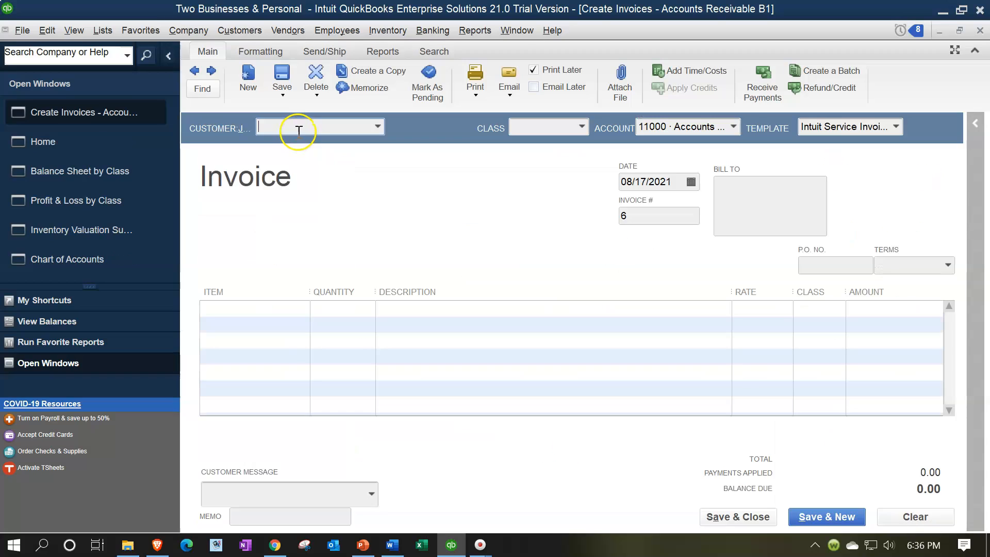
type("Customer  5")
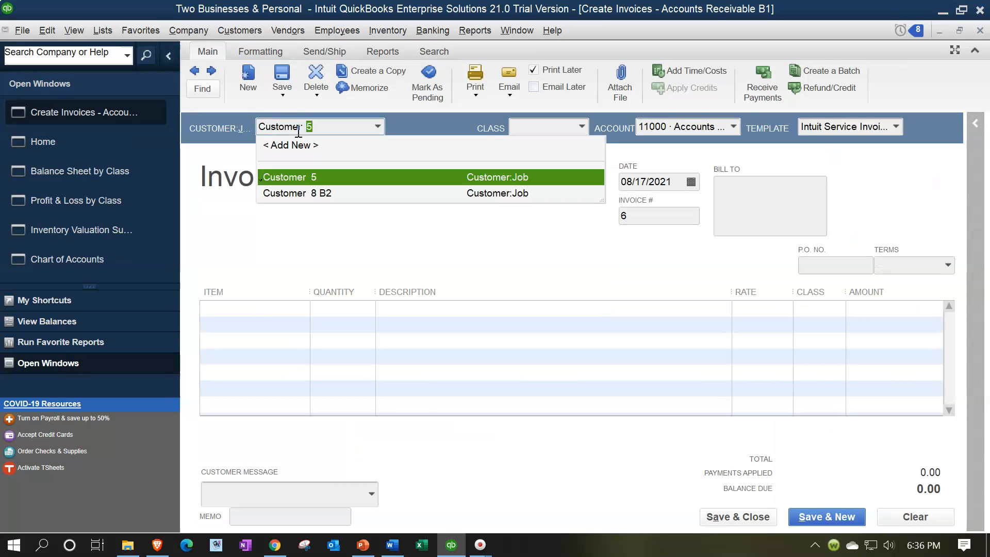
key("BackSpace")
type("15")
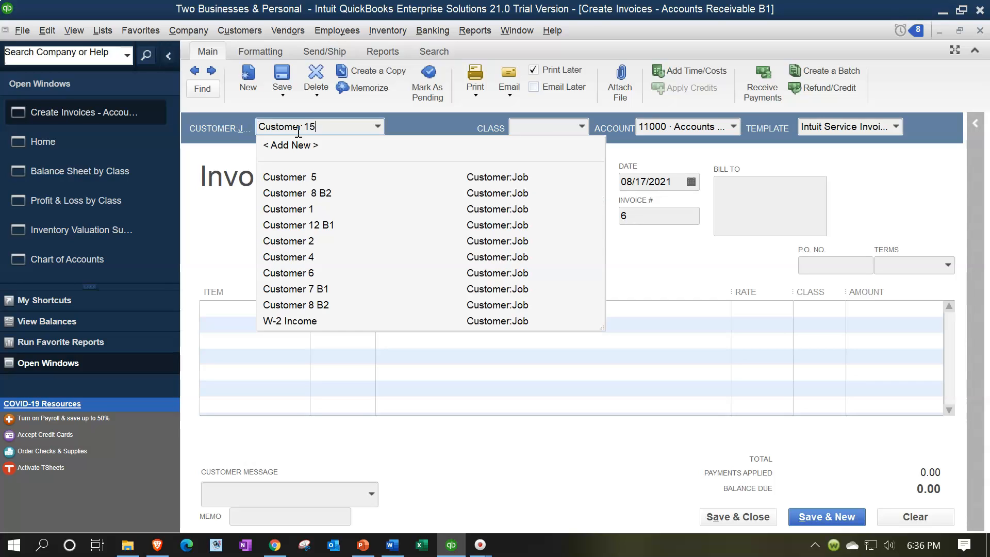
type(" B2")
key("Tab")
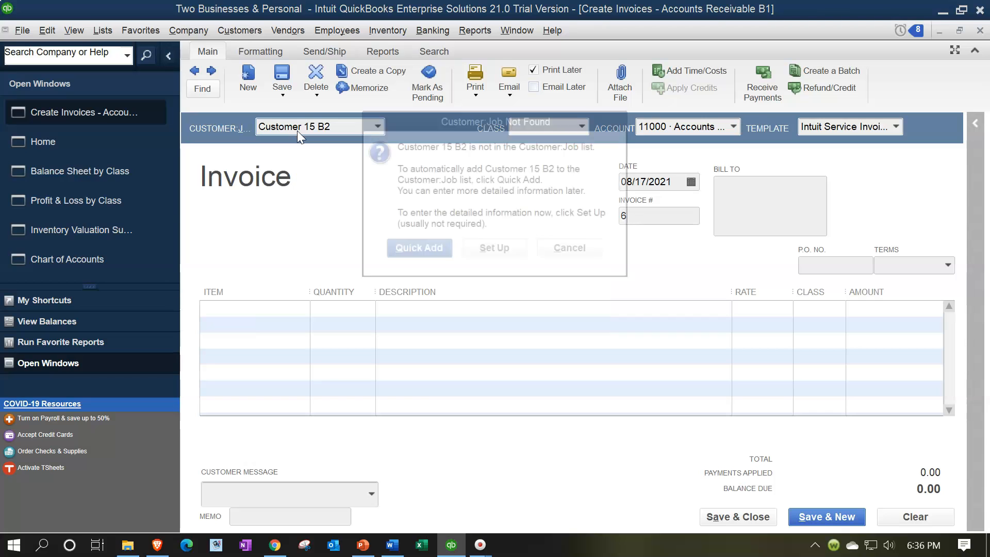
left_click(514, 249)
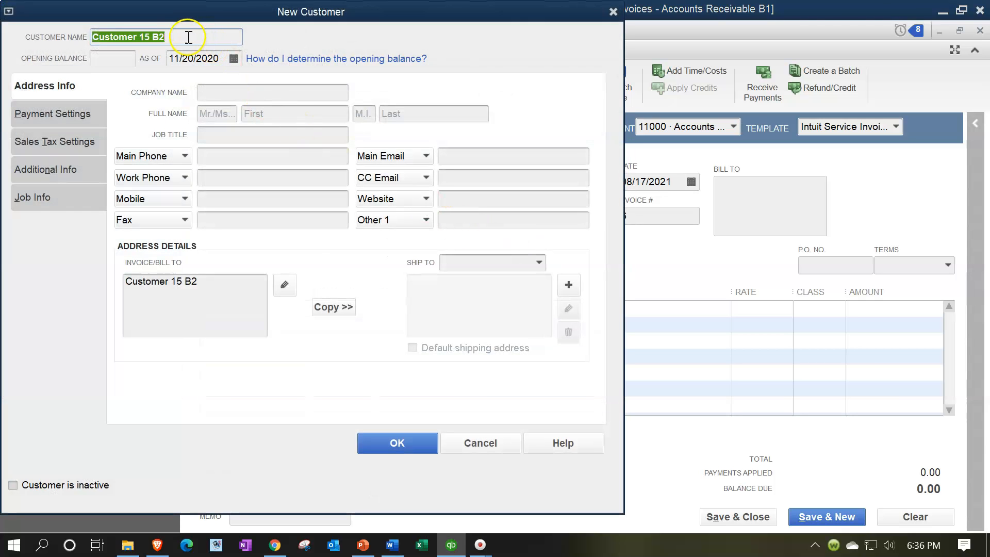
Shorten the new customer's billing address name to Customer 15, keeping Customer 15 B2 as the customer name
left_click(215, 34)
left_click(220, 282)
key("BackSpace")
key("BackSpace")
key("Tab")
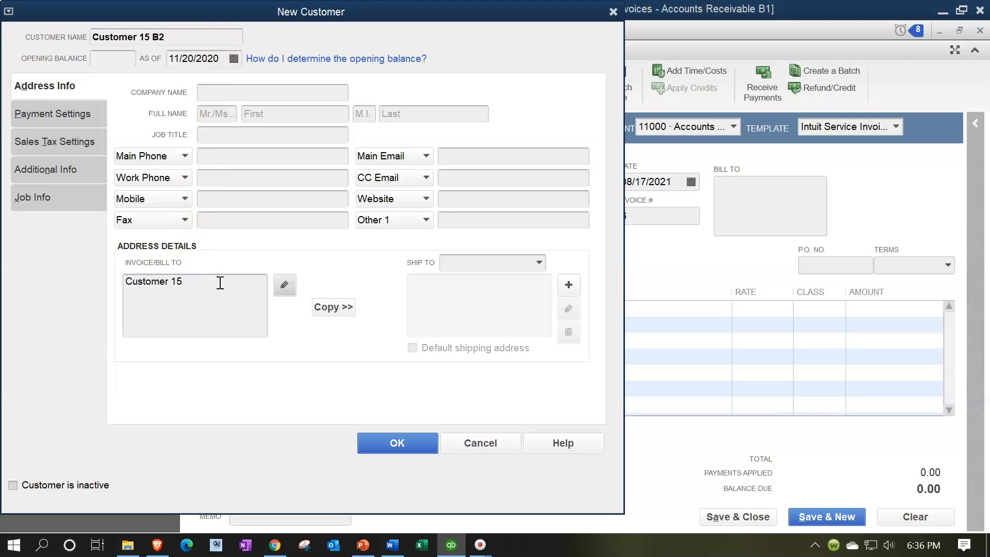
Set the customer's Business custom field to B2 and save the new customer record
left_click(44, 203)
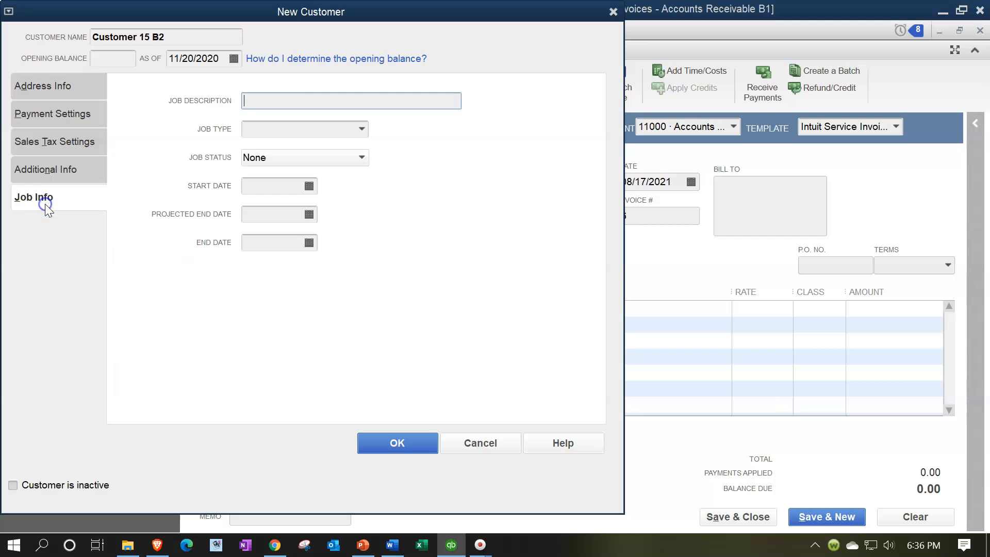
left_click(42, 178)
left_click(524, 117)
type("B2")
key("Tab")
left_click(459, 298)
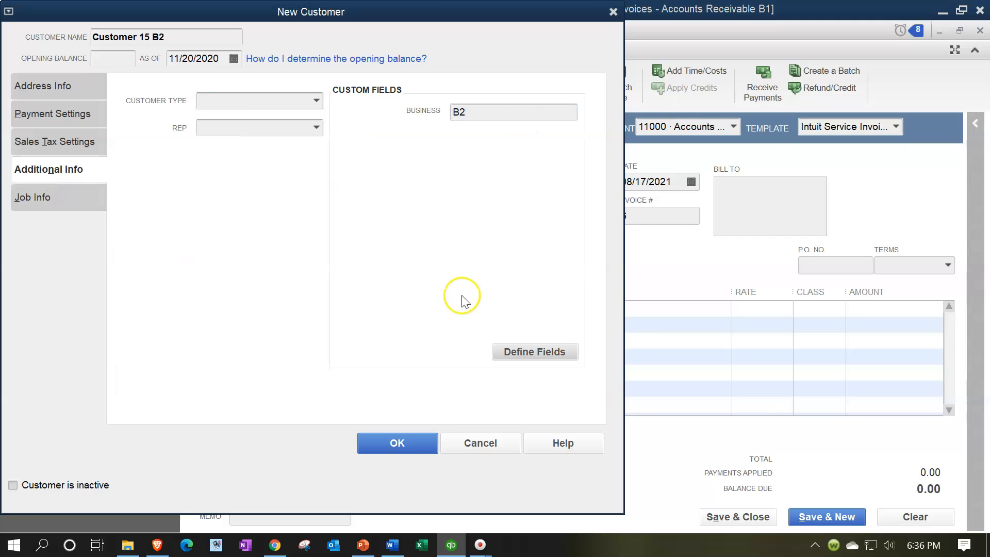
left_click(398, 449)
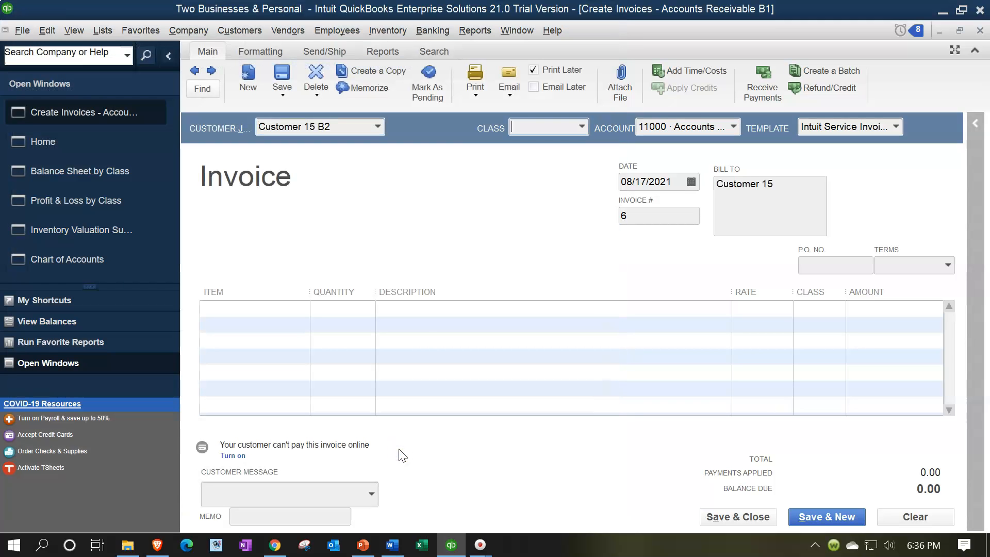
Set the invoice date to 08/20/2021
left_click(408, 354)
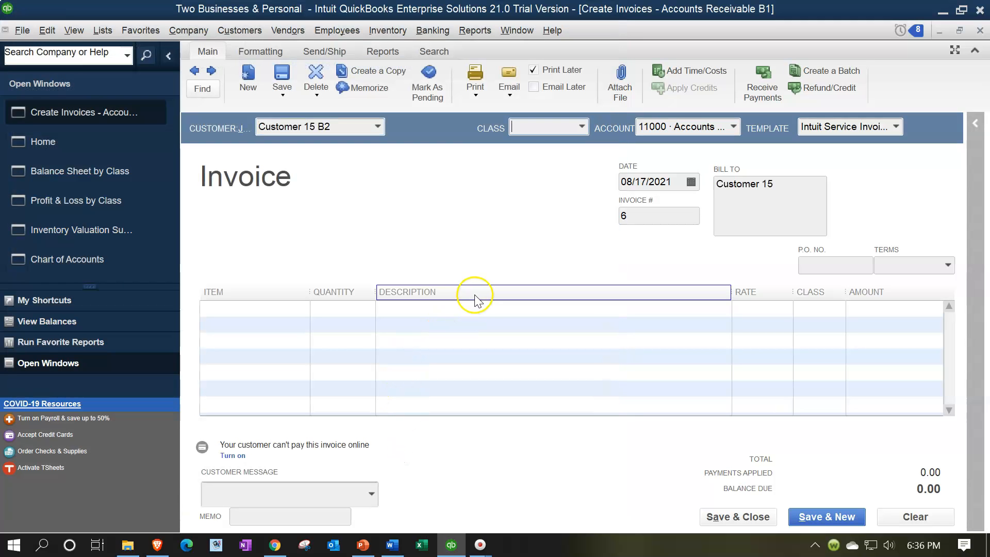
key("Tab")
key("Tab")
key("Tab")
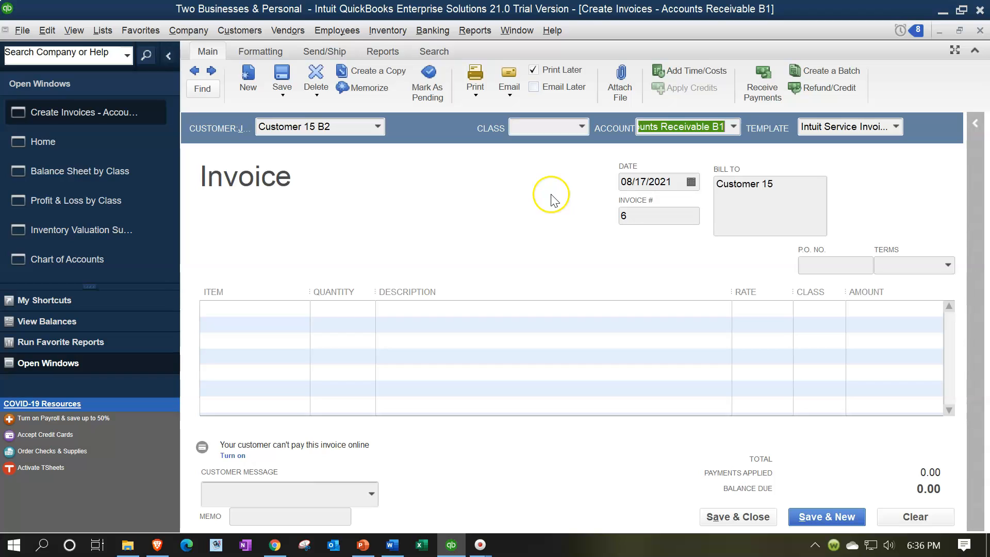
key("Tab")
left_click(642, 181)
double_click(642, 182)
key("Tab")
key("Tab")
key("Tab")
key("Tab")
key("Tab")
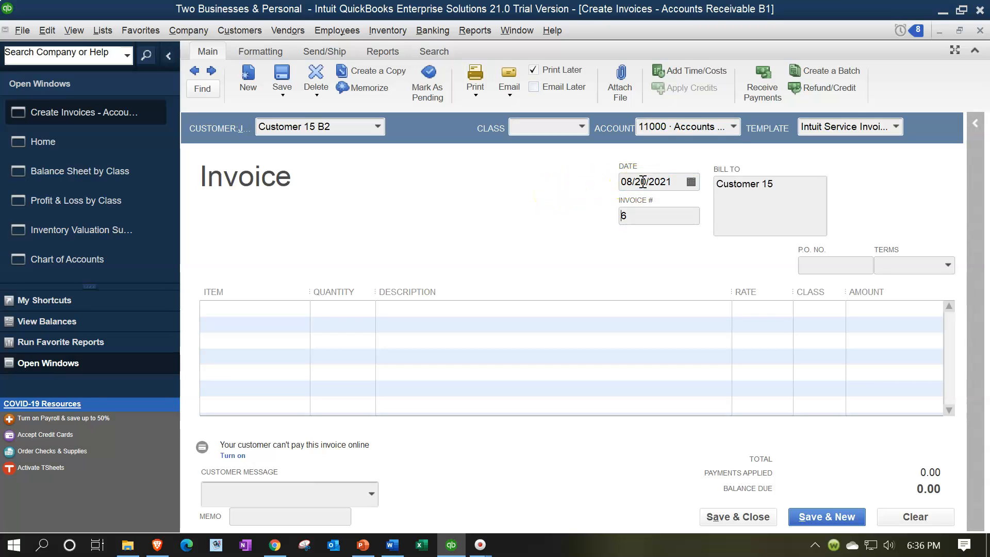
Add Inventory Item 2 B2 to the invoice's first line with a quantity of 17
left_click(485, 302)
type("Inventory Item 1 B1")
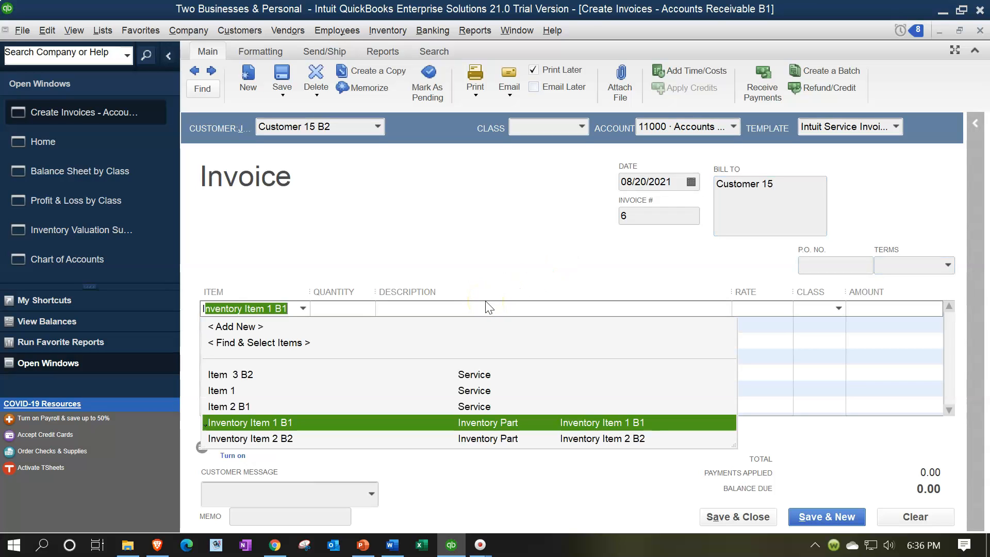
key("Down")
key("Tab")
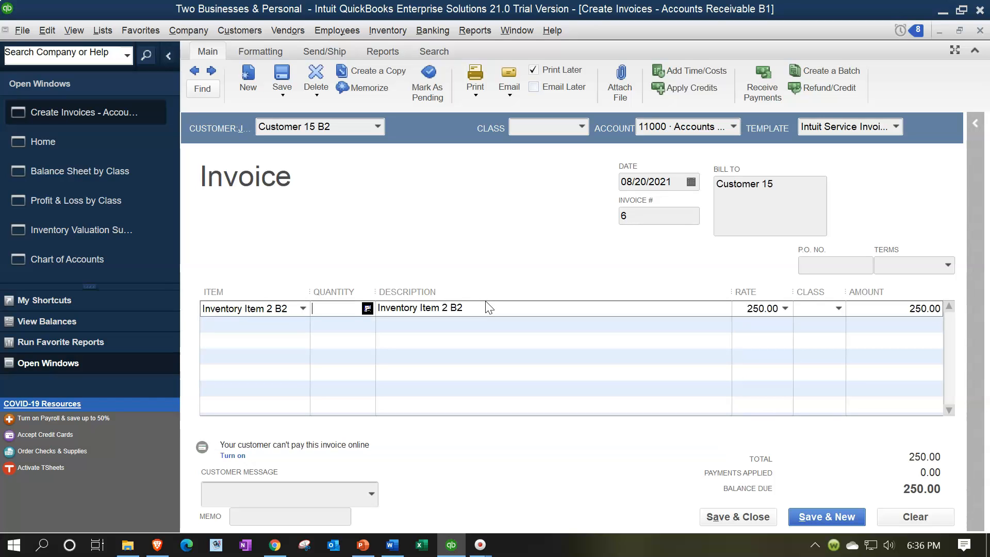
type("17")
key("Tab")
key("Tab")
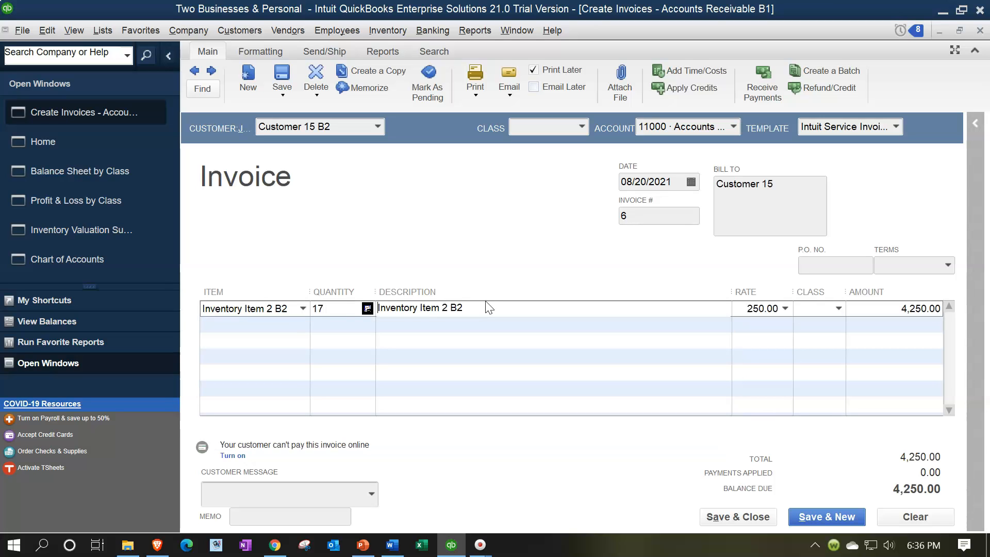
key("Tab")
Assign class 2 B2 to the invoice's Inventory Item 2 B2 line
left_click(839, 308)
left_click(273, 327)
left_click(838, 305)
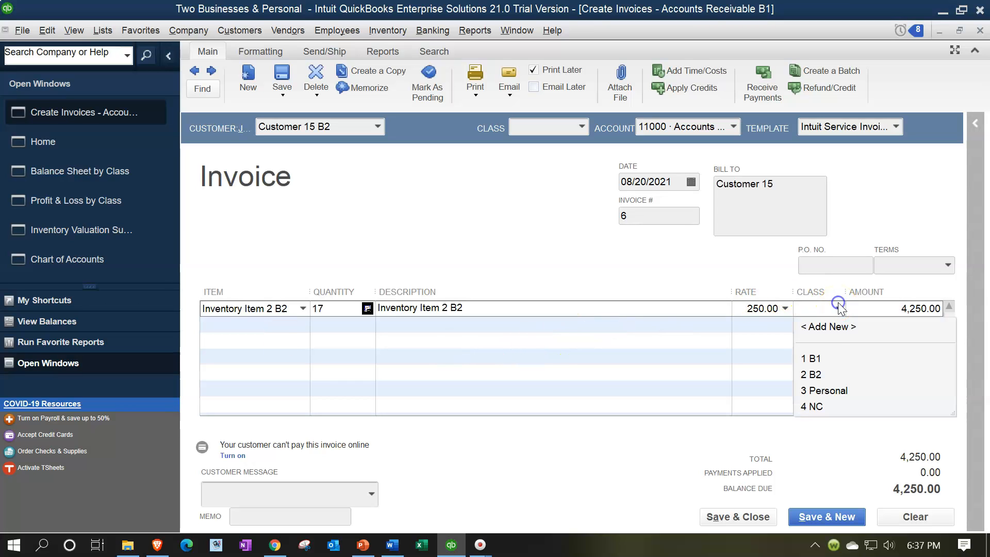
left_click(811, 372)
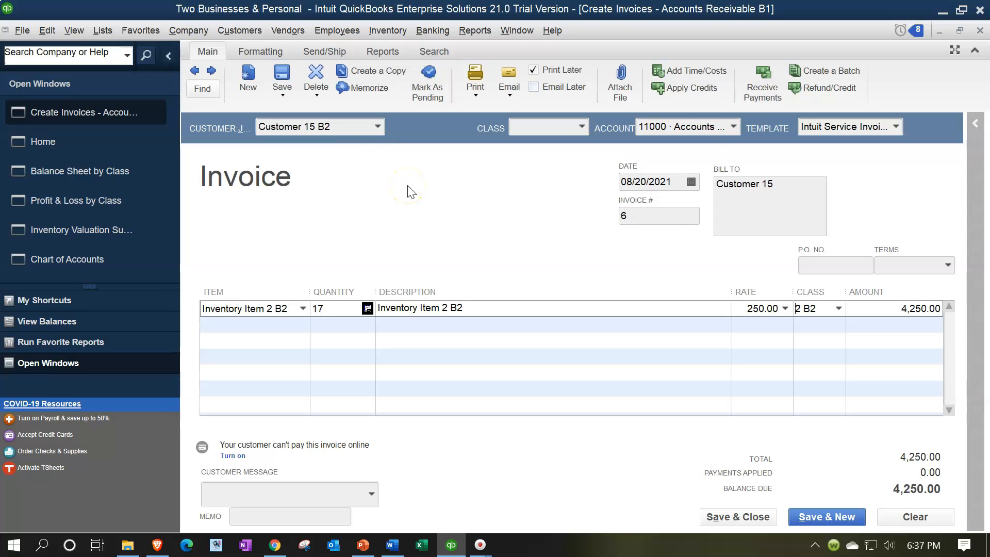
Change the invoice's receivable account to 12000 · Accounts Receivable B2, and save and close the invoice
left_click(733, 129)
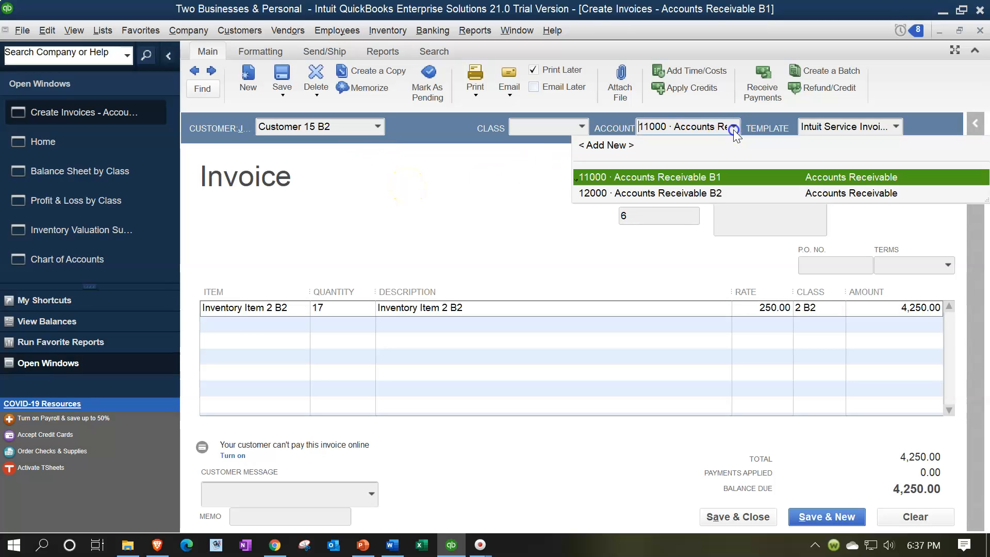
left_click(708, 193)
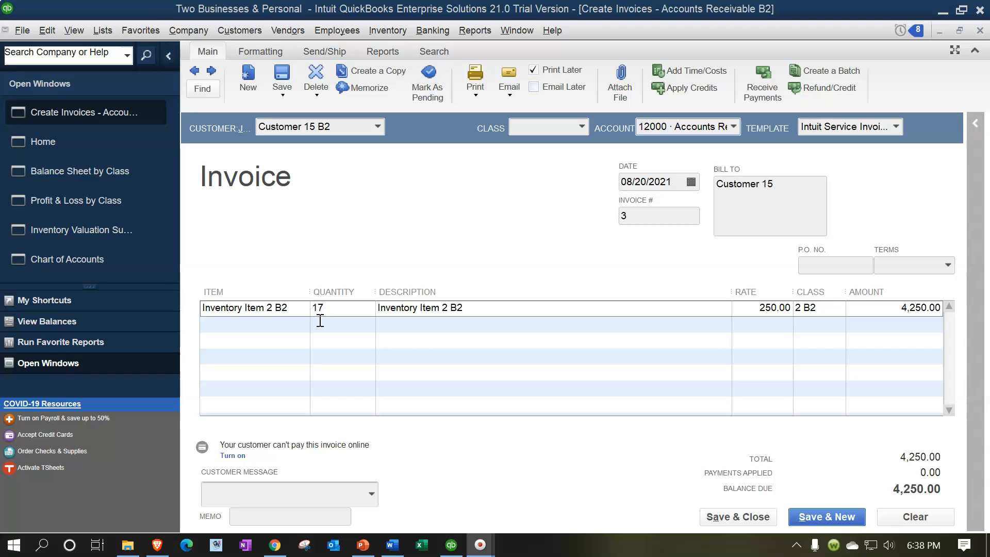
left_click(705, 515)
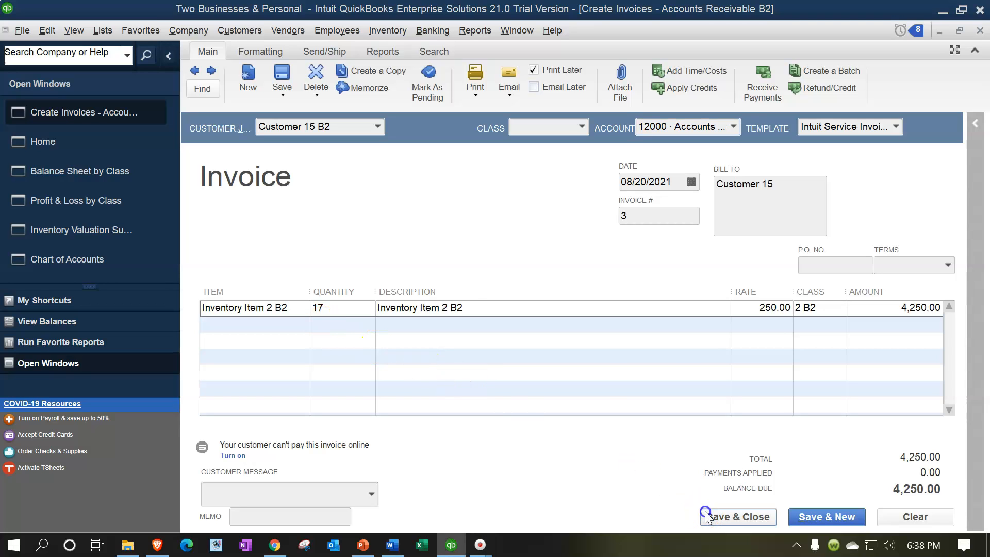
left_click(464, 216)
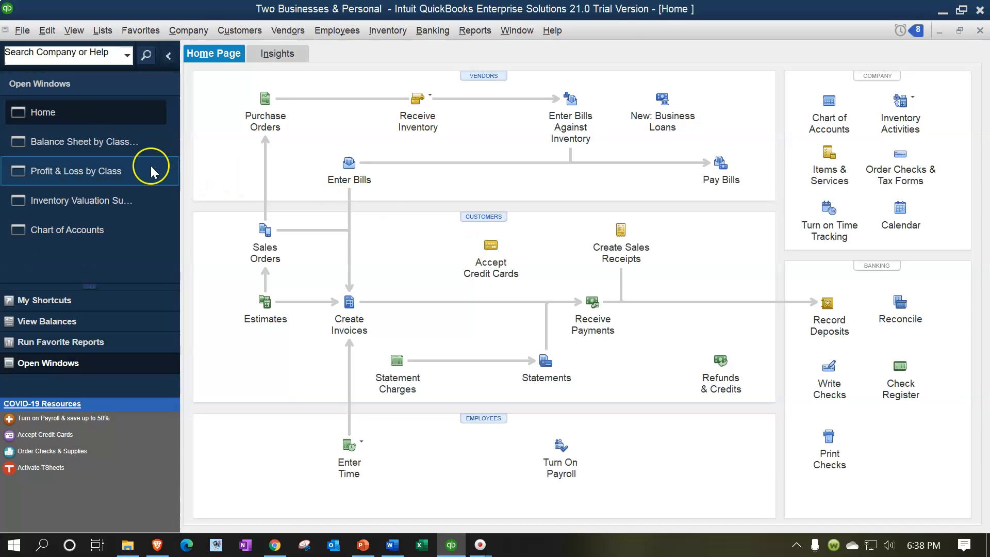
In Balance Sheet by Class, inspect the transactions behind the 12000 Accounts Receivable amount for class 2 B2, and close the detail report
left_click(84, 141)
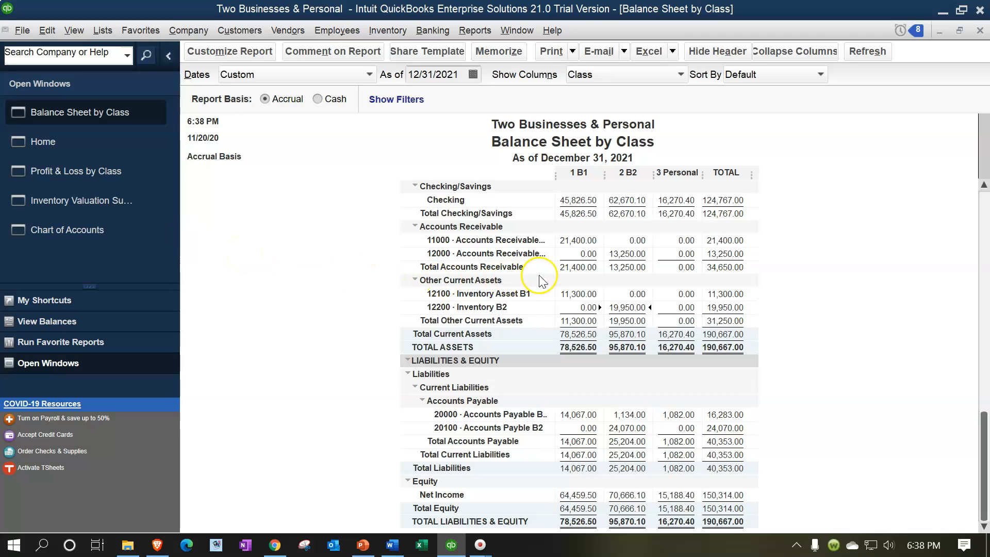
double_click(619, 253)
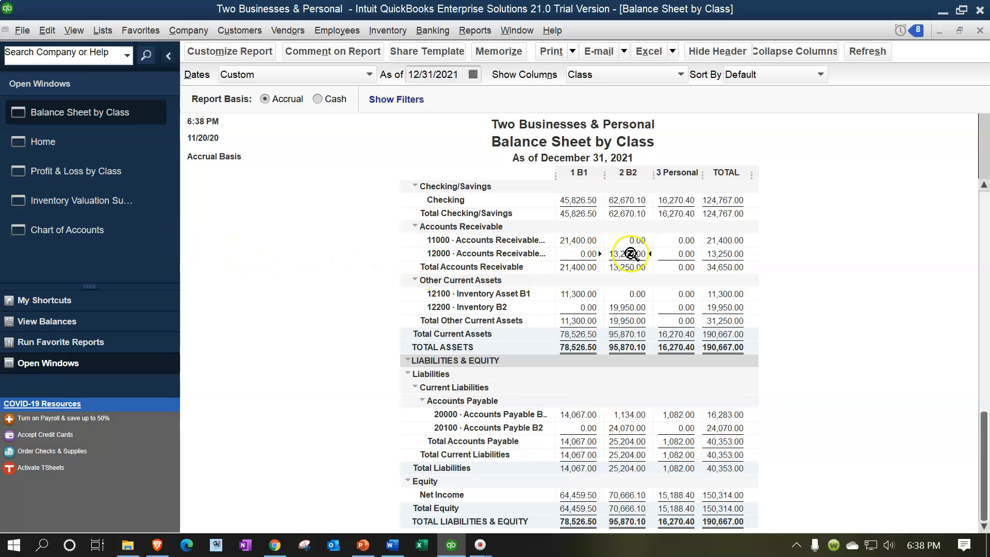
double_click(622, 251)
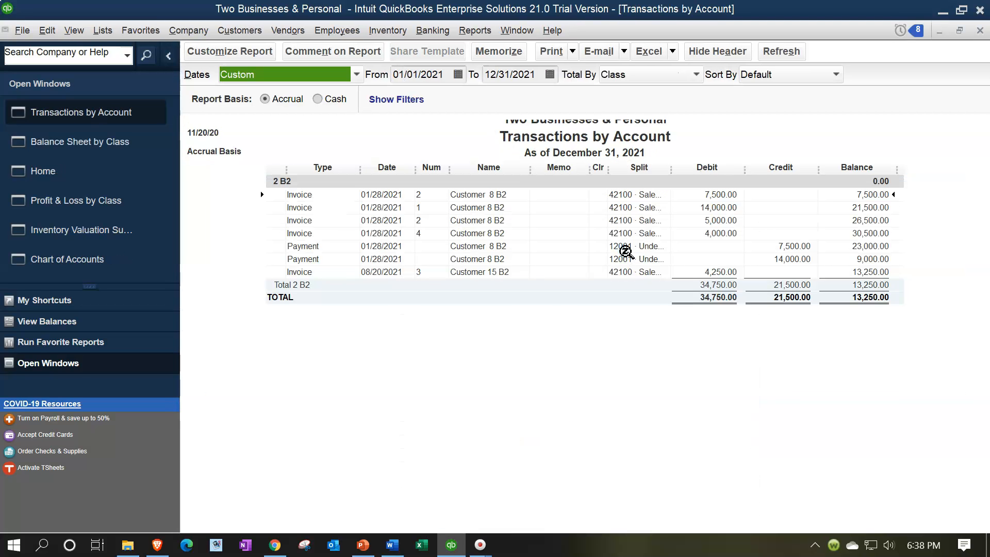
left_click(722, 277)
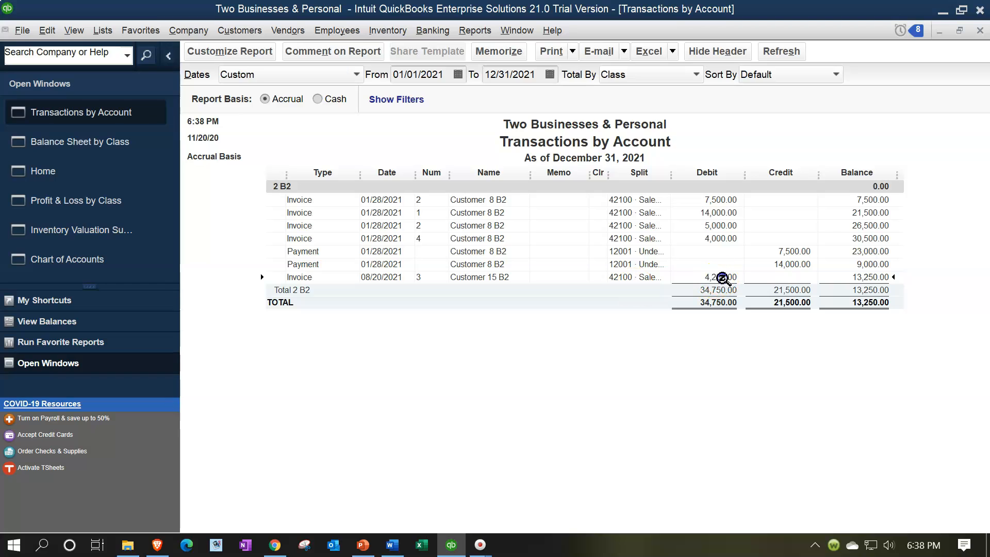
left_click(979, 32)
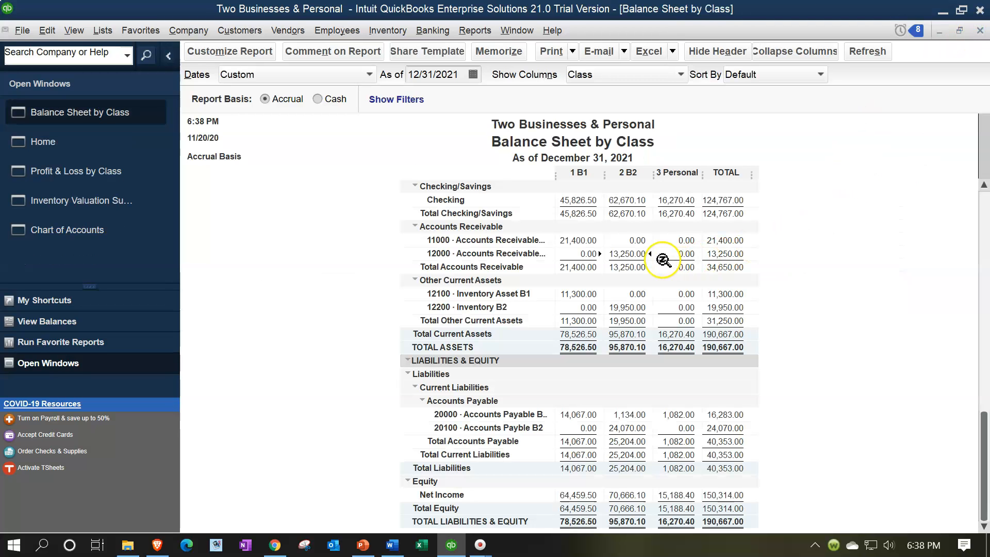
In Profit & Loss by Class, inspect the transactions behind the 42100 · Sales B2 amount for class 2 B2, and close the detail report
left_click(99, 172)
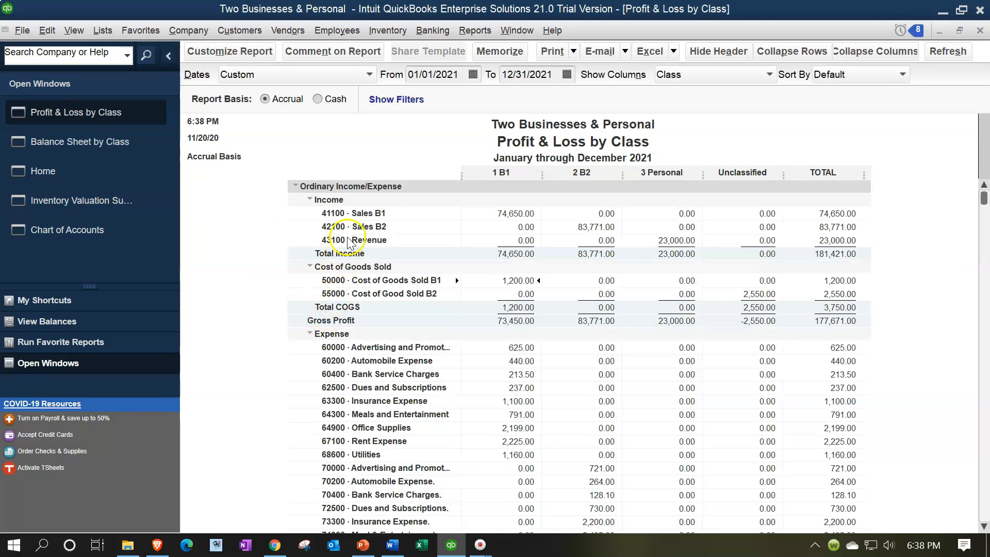
left_click(602, 227)
double_click(602, 227)
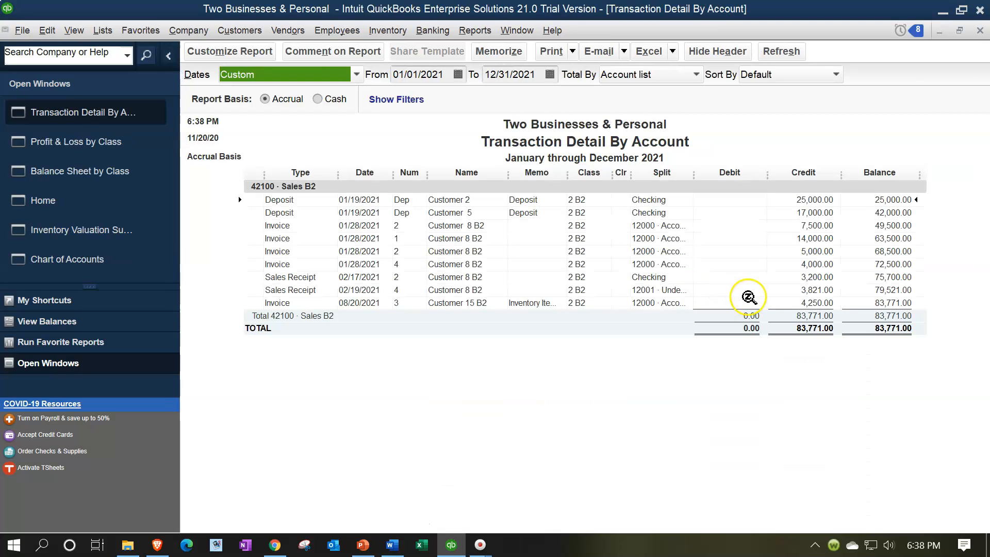
left_click(808, 303)
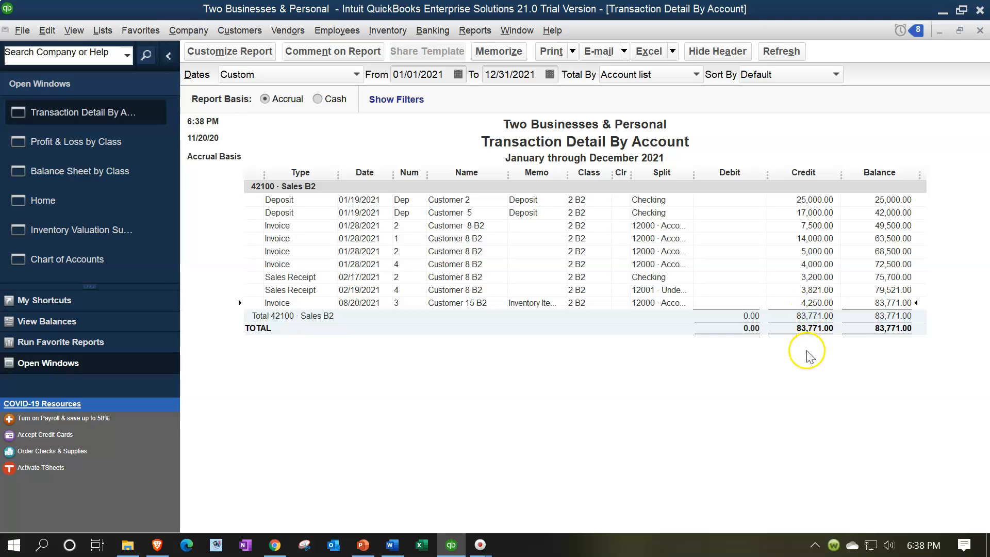
left_click(980, 31)
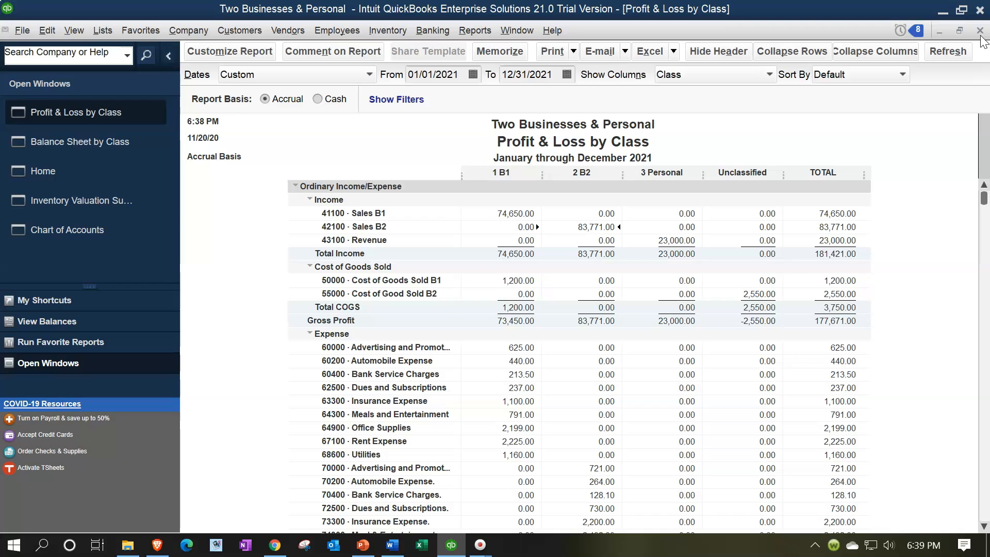
Trace the 12200 · Inventory B2 amount for class 2 B2 in Balance Sheet by Class to the 08/20/2021 invoice for Customer 15 B2
left_click(106, 139)
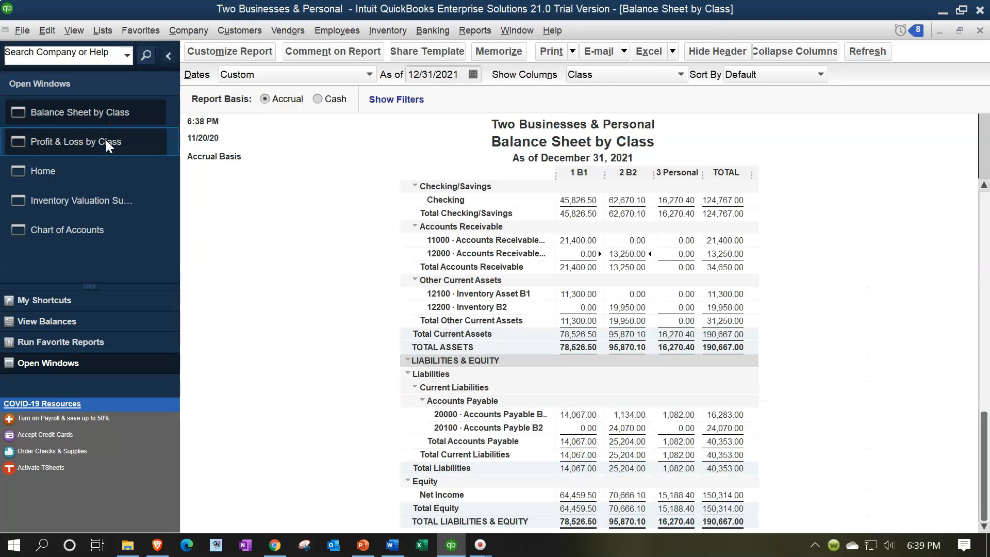
left_click(619, 305)
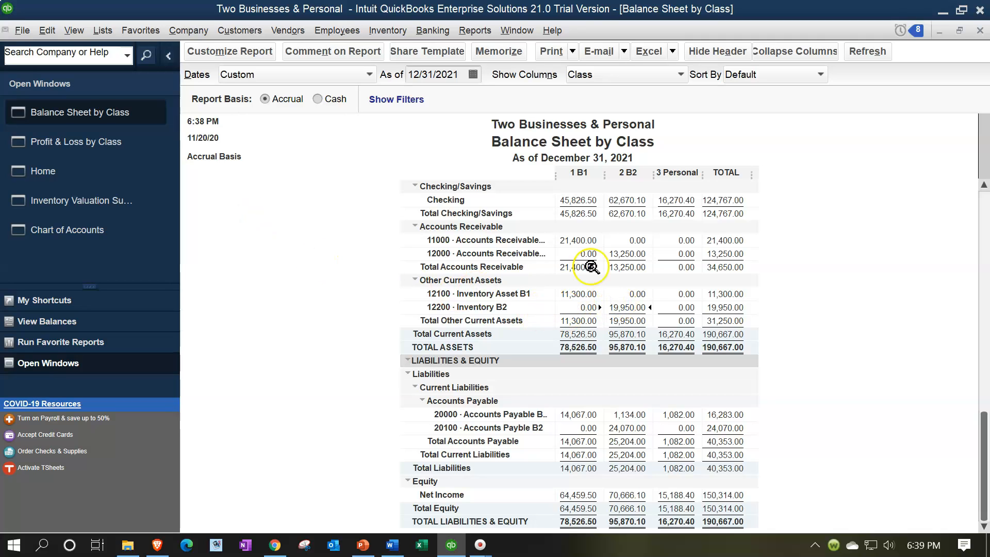
double_click(633, 309)
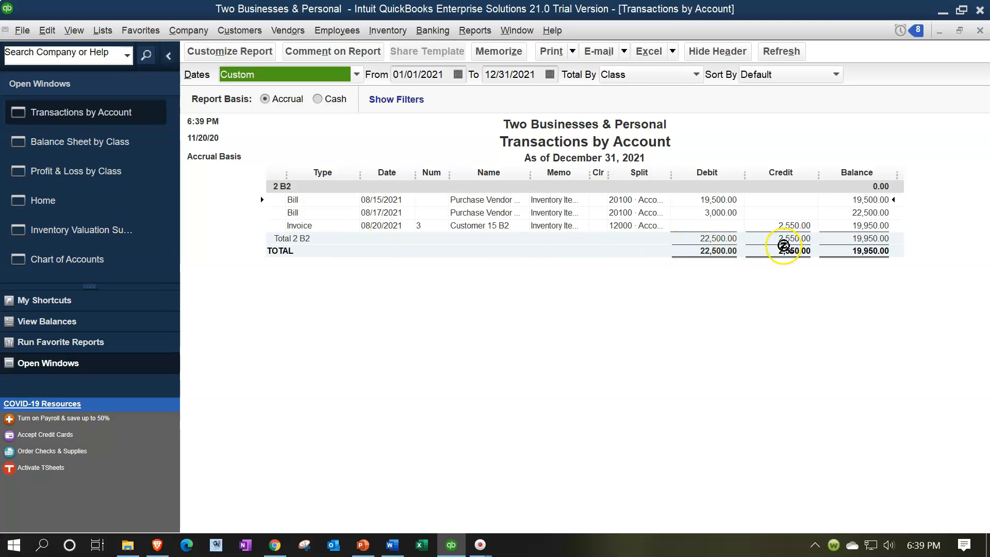
double_click(802, 223)
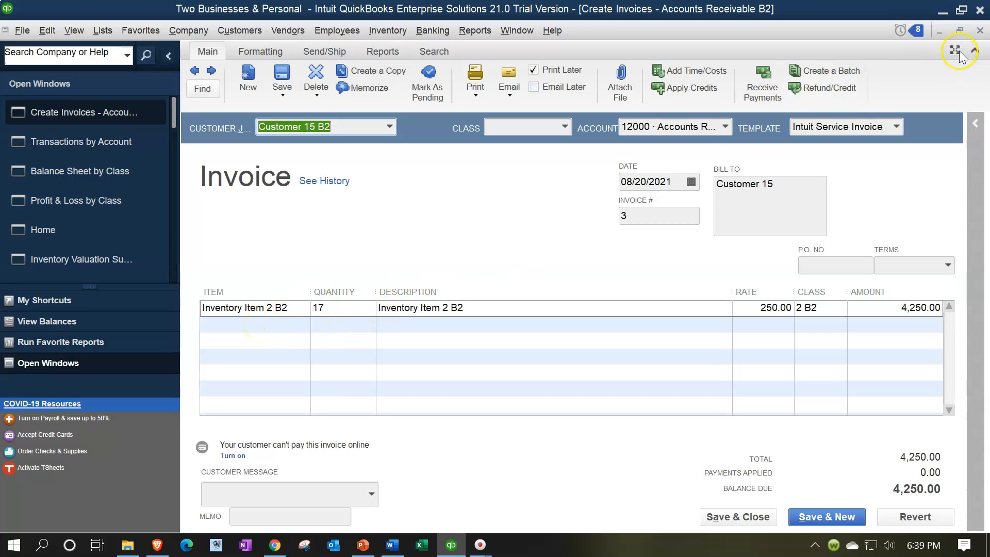
Close the invoice and its detail report, and inspect the transactions behind 55000 · Cost of Good Sold B2 for class 2 B2 in Profit & Loss by Class
left_click(979, 32)
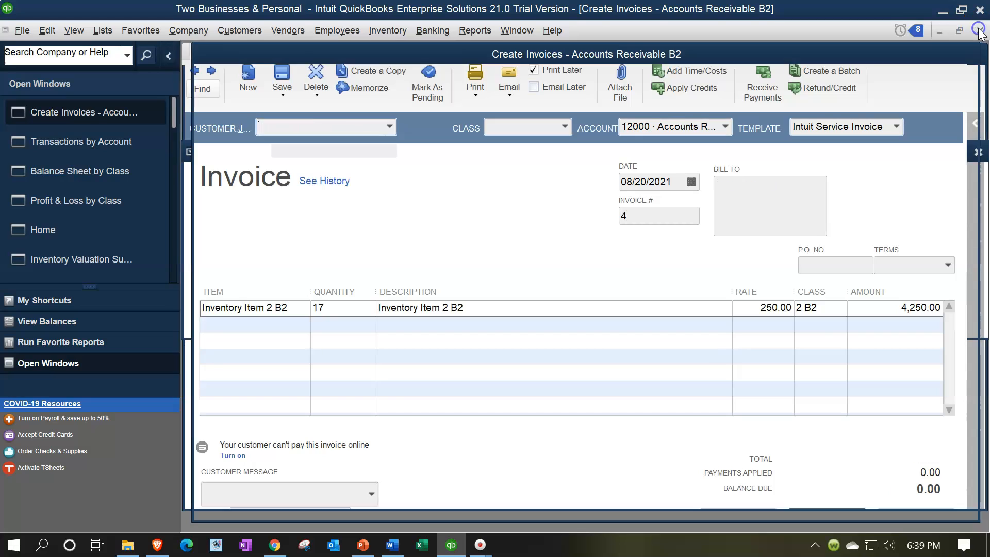
left_click(979, 32)
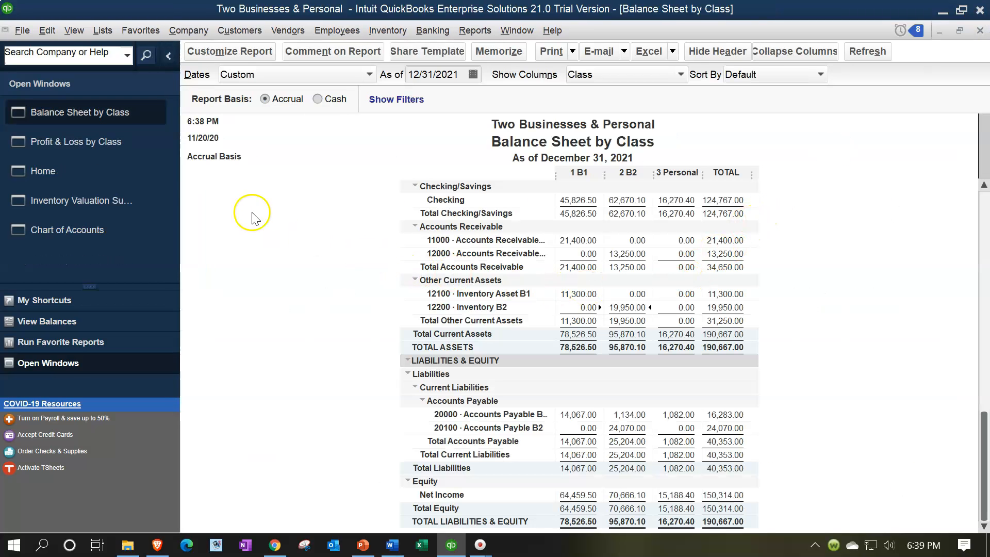
left_click(108, 149)
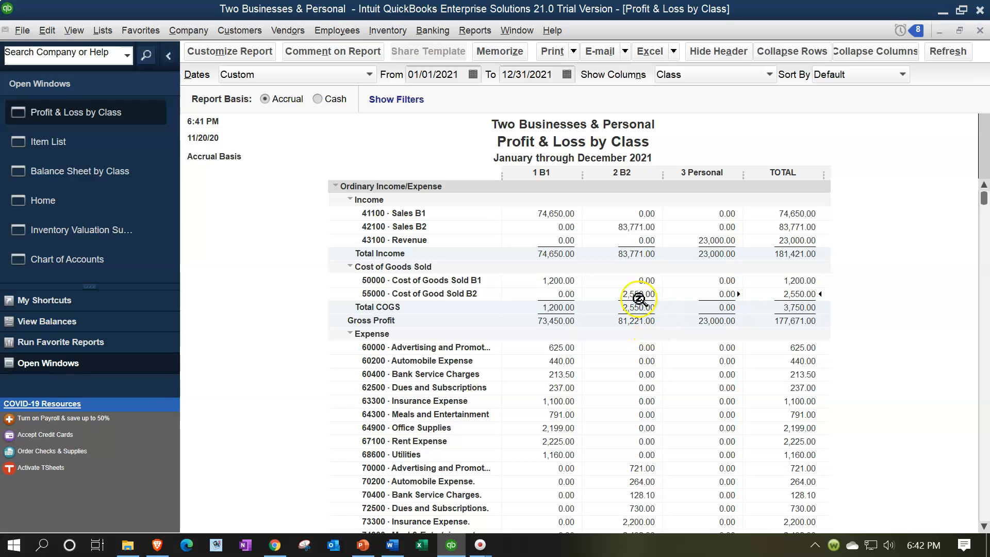
double_click(637, 296)
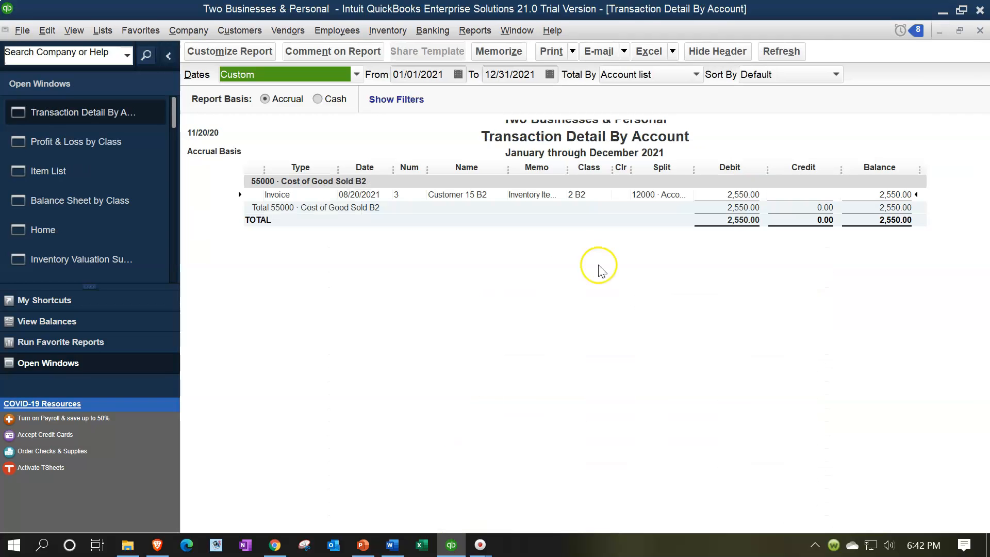
left_click(980, 31)
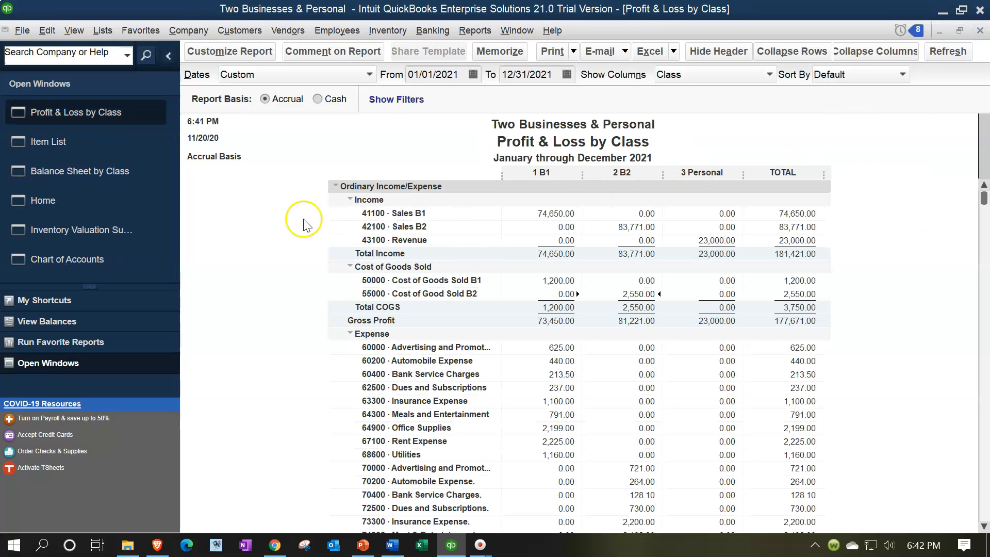
Compare the 12200 · Inventory B2 balance in Balance Sheet by Class with the Inventory Item 2 B2 asset value in Inventory Valuation Summary
left_click(100, 175)
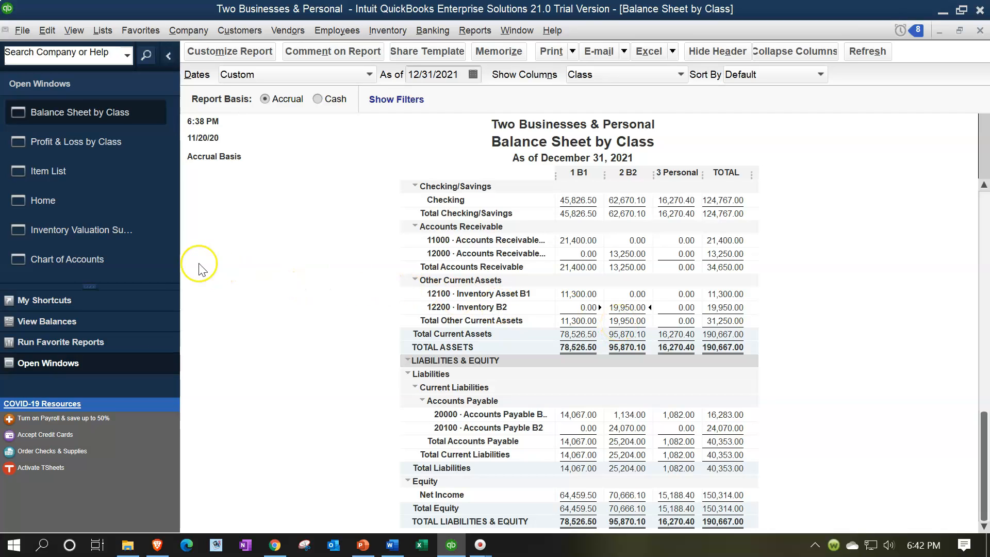
left_click(124, 232)
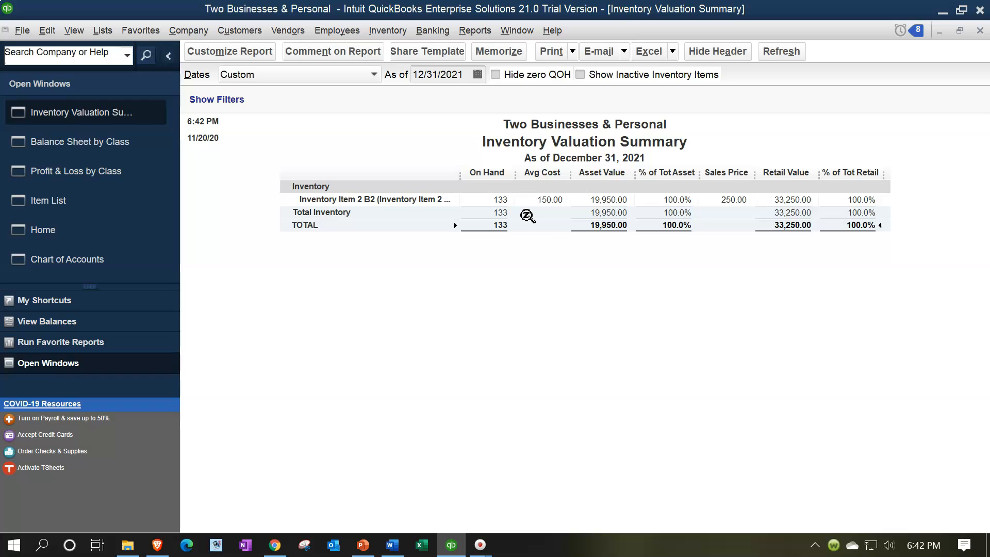
left_click(600, 201)
left_click(526, 307)
Open the company-level Accounting preferences and review the class tracking settings, including the choices for what classes are assigned to
left_click(77, 33)
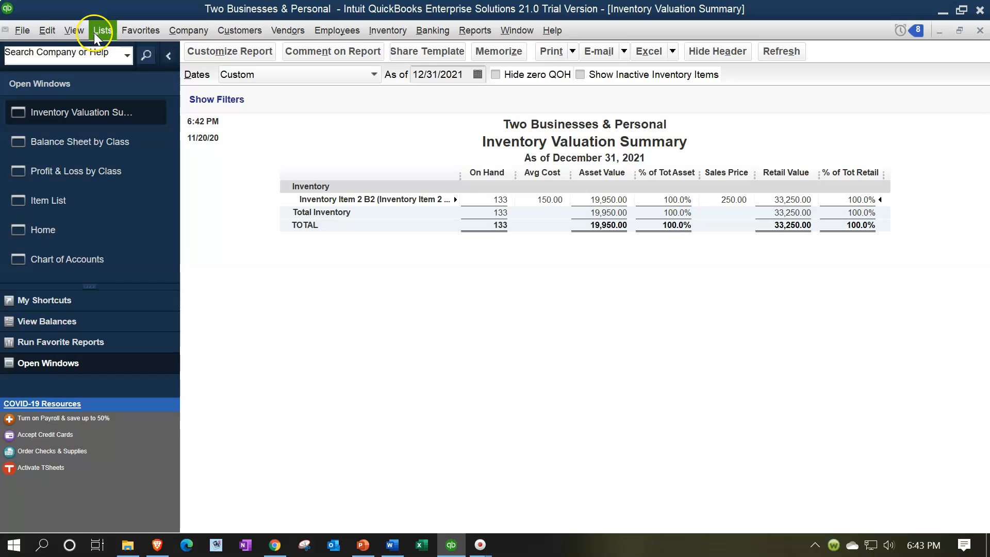
left_click(47, 30)
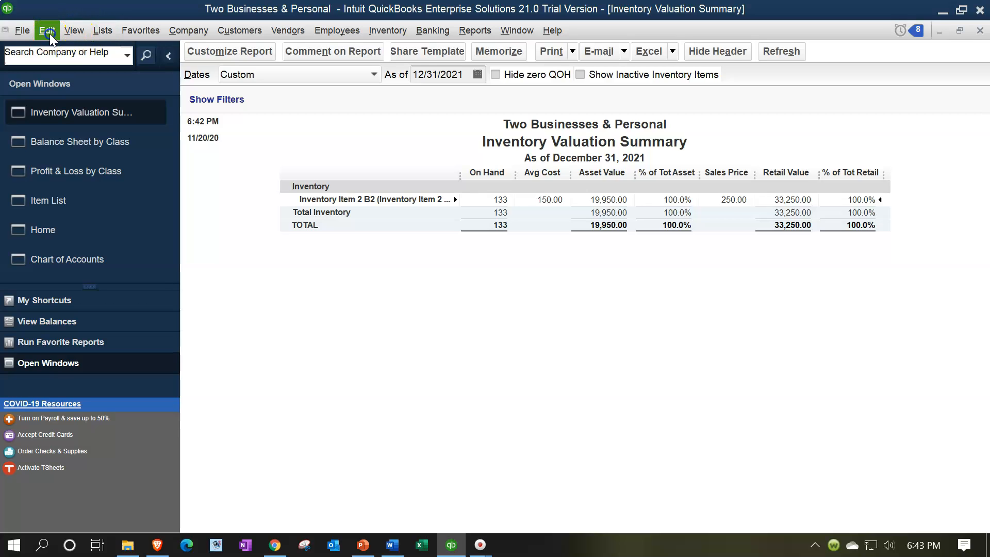
left_click(108, 236)
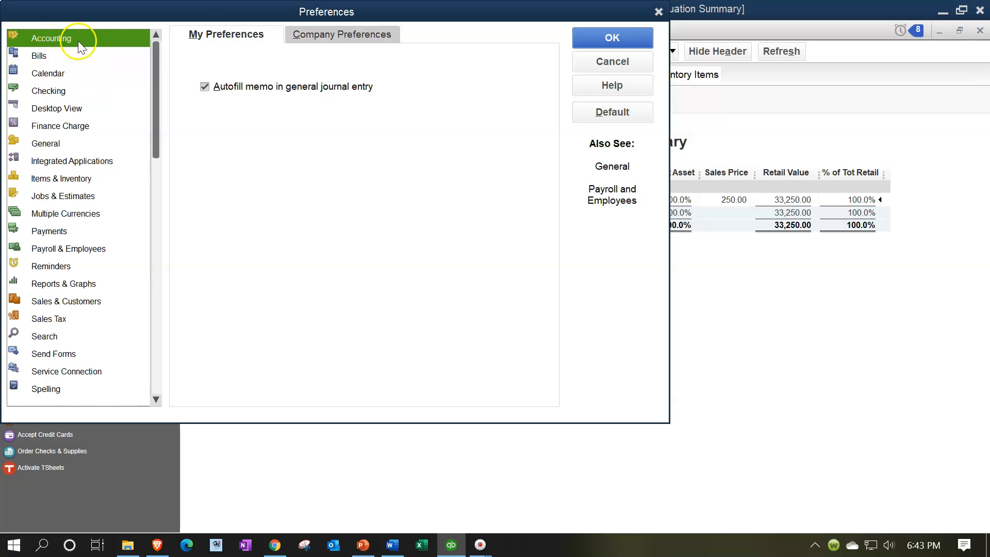
left_click(342, 37)
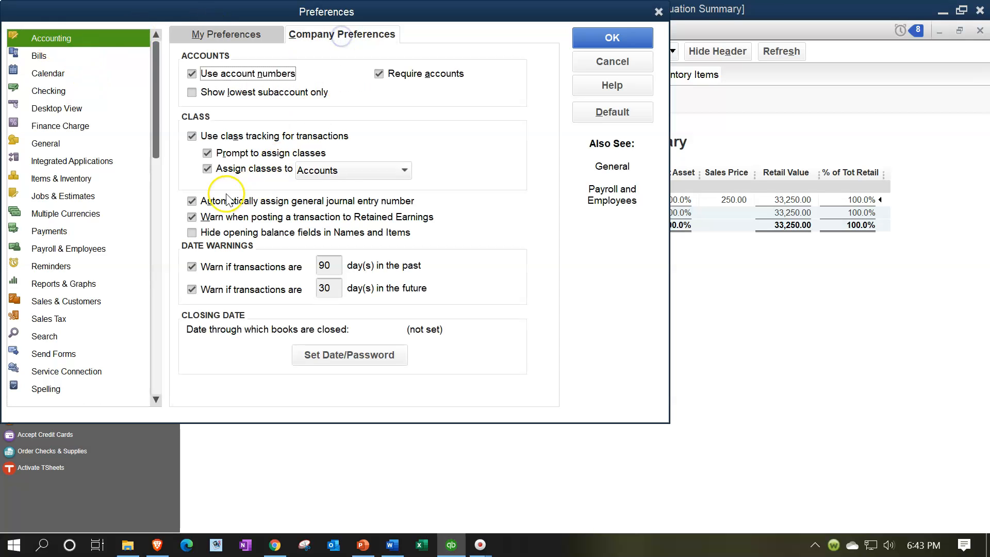
left_click(402, 171)
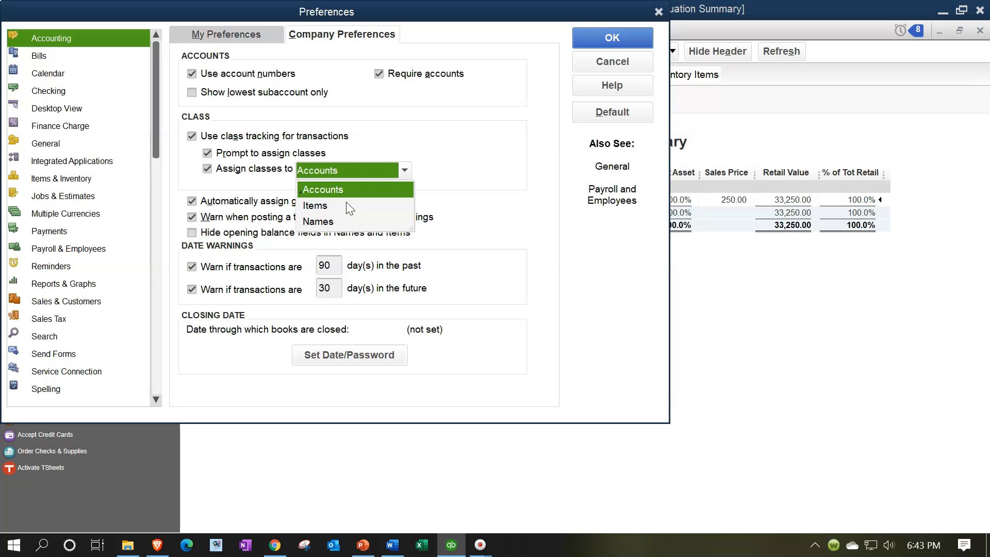
left_click(417, 138)
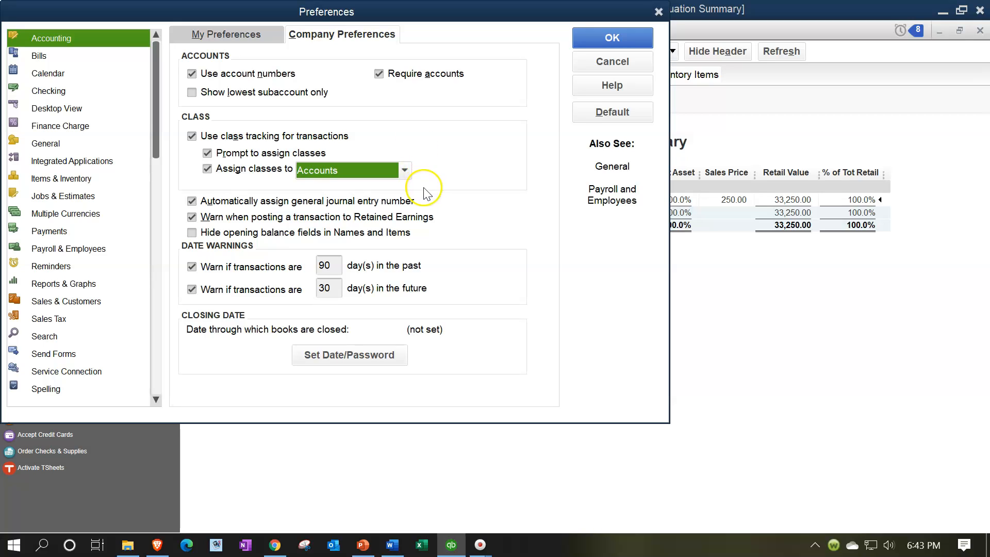
left_click(406, 171)
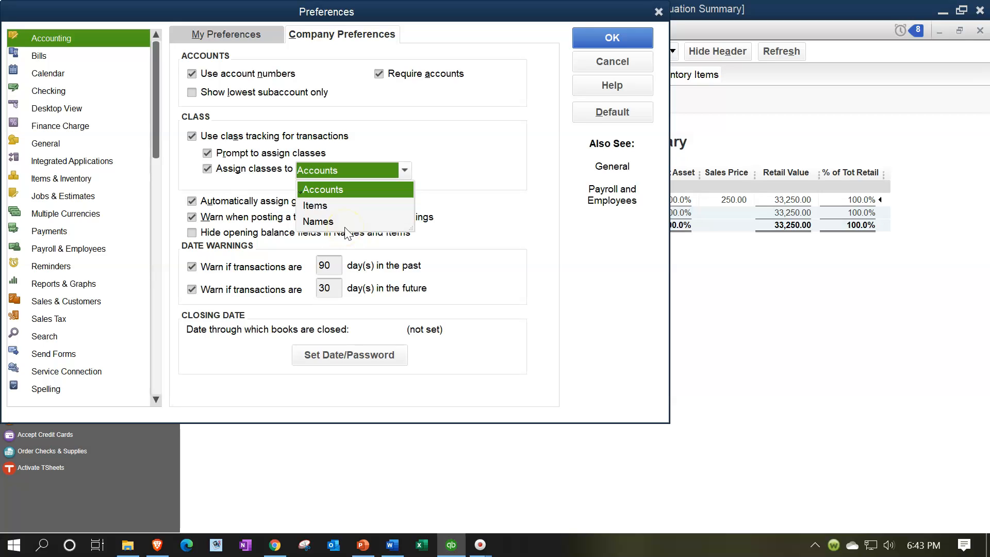
left_click(447, 141)
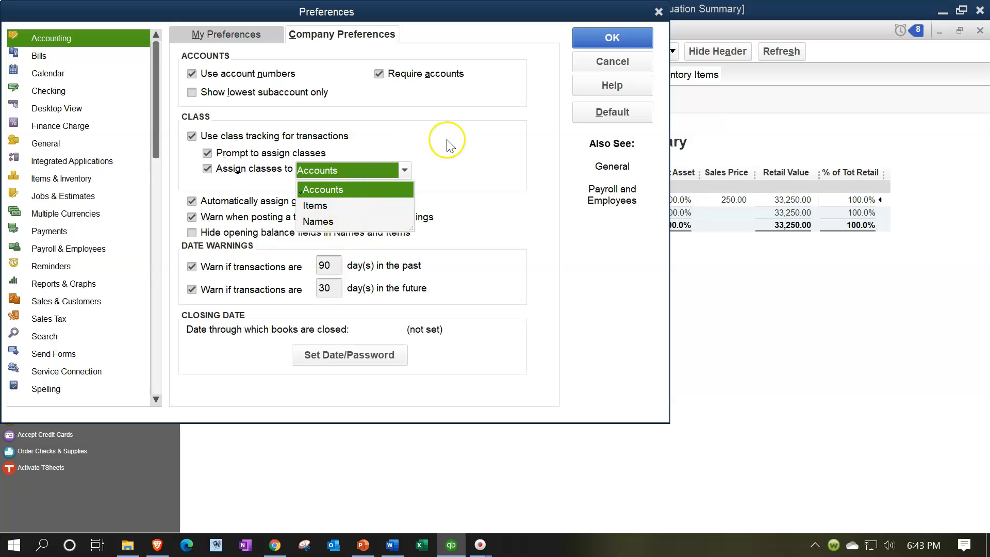